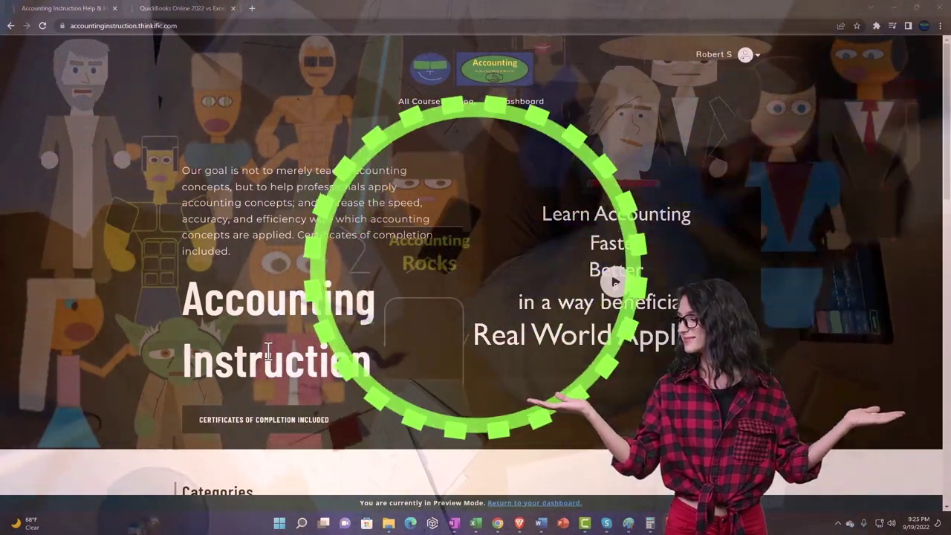
# - Browse the accounting course categories, then view the OneNote - Getting Started 2022 section of the QuickBooks Online 2022 course
pyautogui.scroll(-1, 132, 413)
pyautogui.scroll(-6, 131, 407)
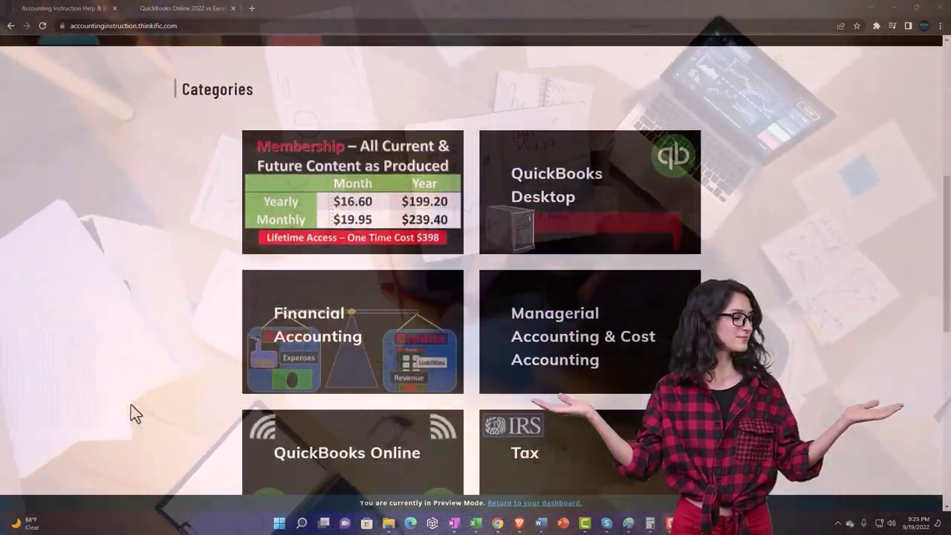
pyautogui.scroll(-5, 131, 405)
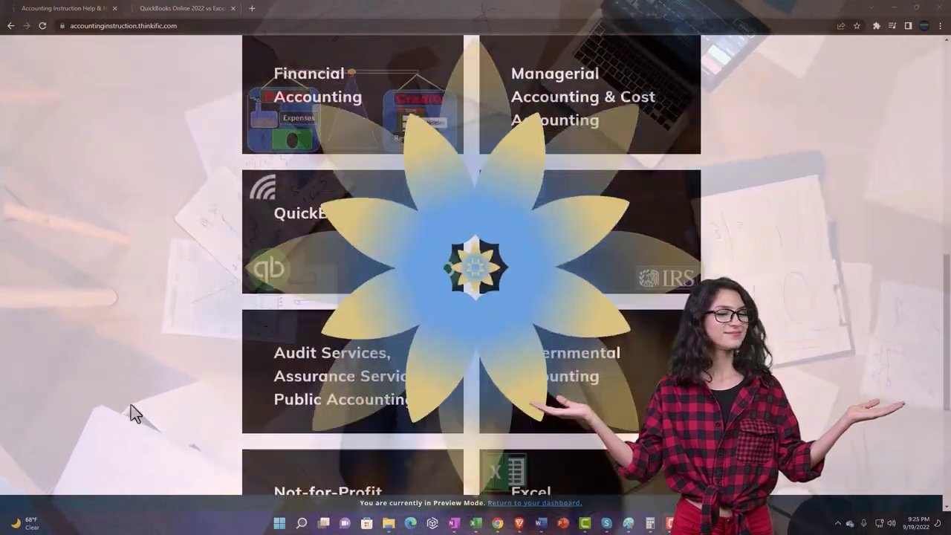
pyautogui.scroll(-1, 130, 406)
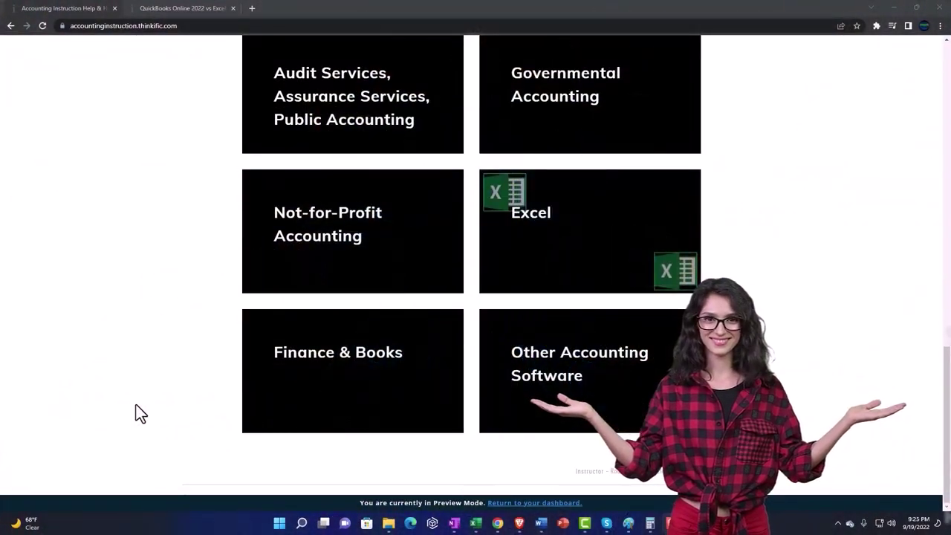
pyautogui.click(171, 10)
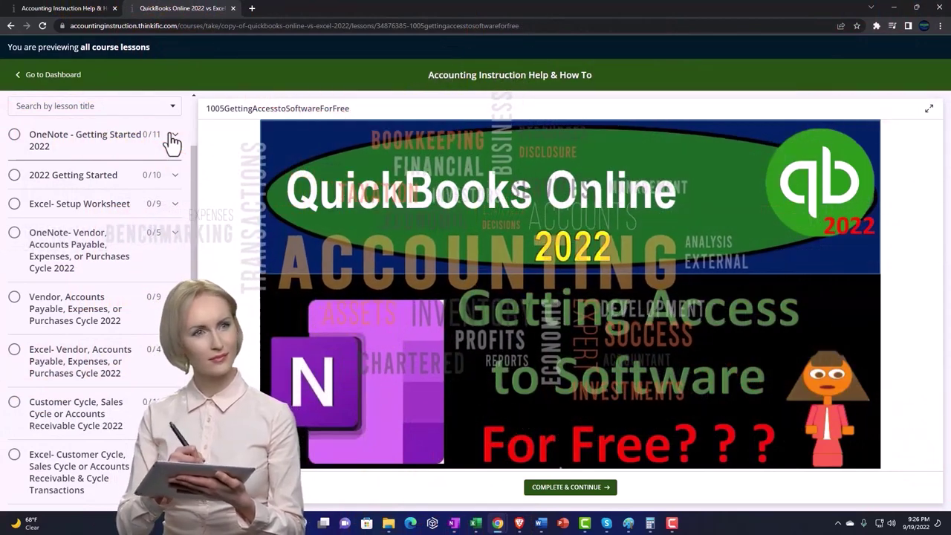
pyautogui.click(169, 138)
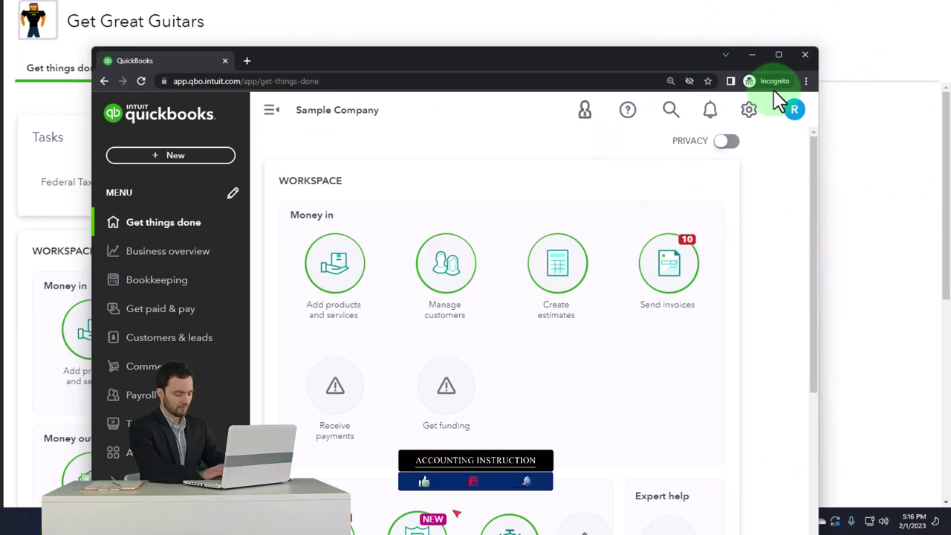
# - View the browser's incognito window option and the settings list of the QuickBooks sample company, then clear that window out of the way
pyautogui.click(805, 81)
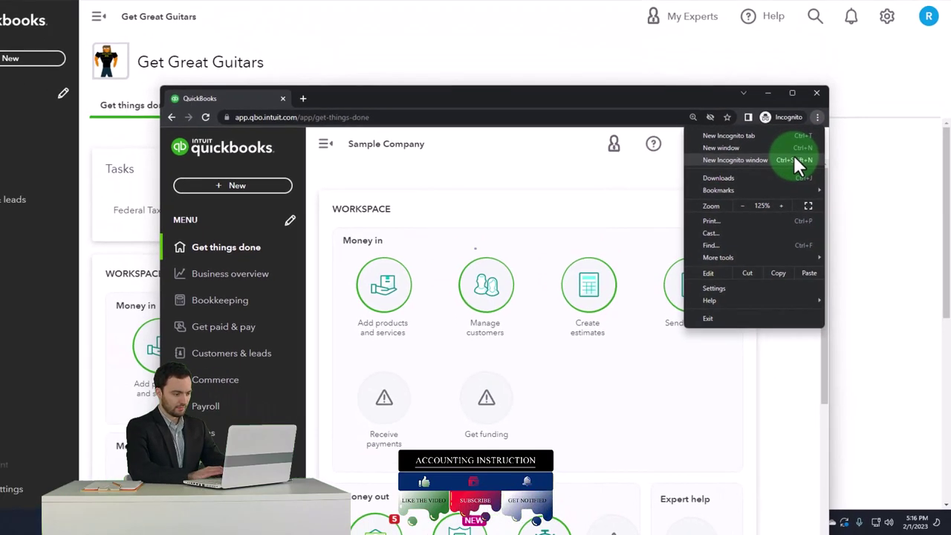
pyautogui.click(405, 159)
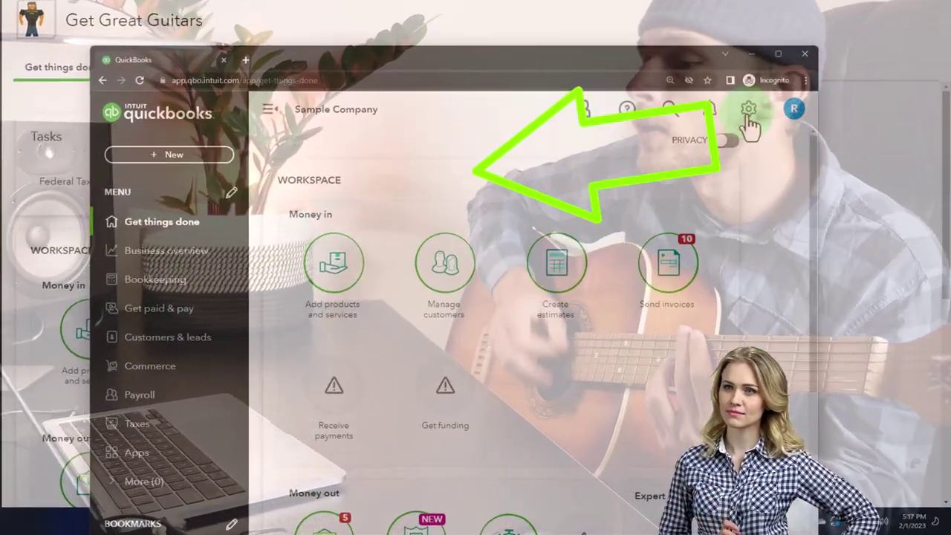
pyautogui.click(748, 112)
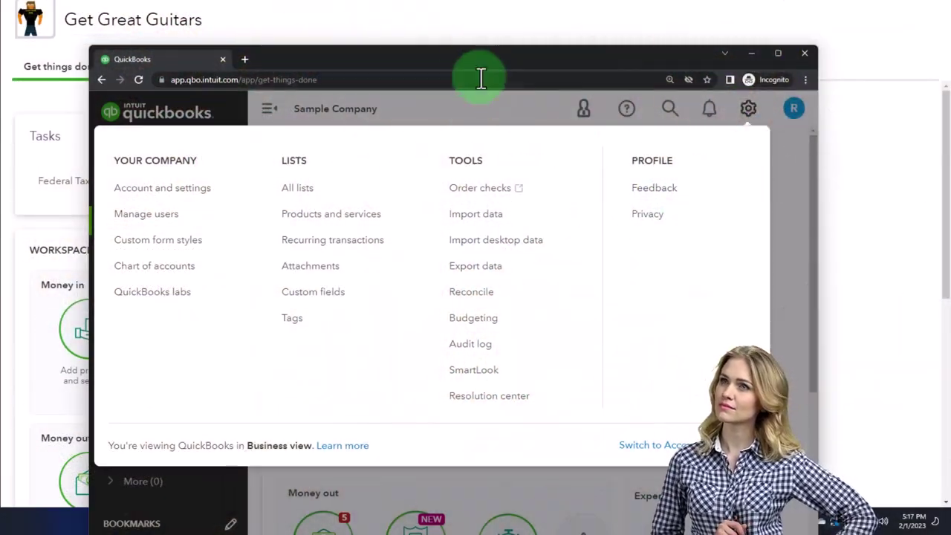
pyautogui.moveTo(456, 58); pyautogui.dragTo(949, 45)
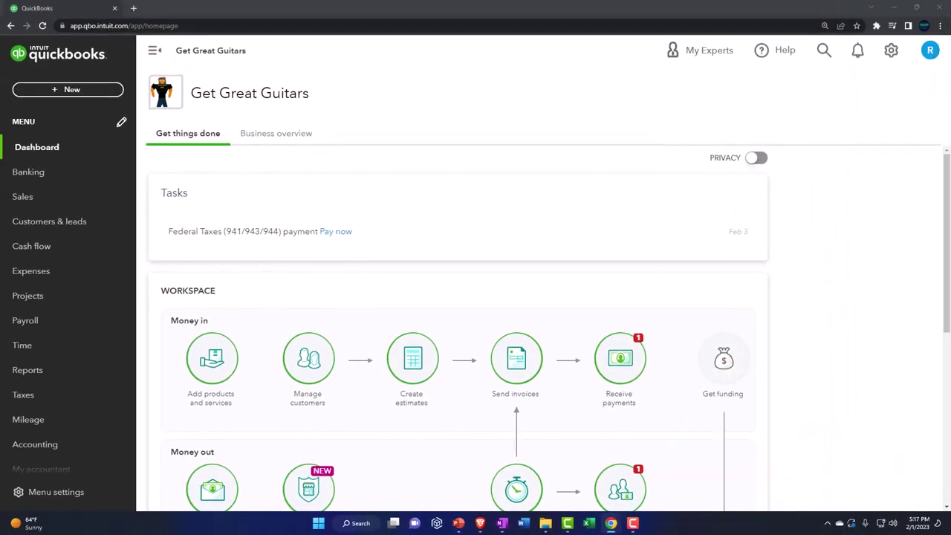
# - Duplicate the Get Great Guitars QuickBooks tab twice so that three tabs are open
pyautogui.rightClick(67, 10)
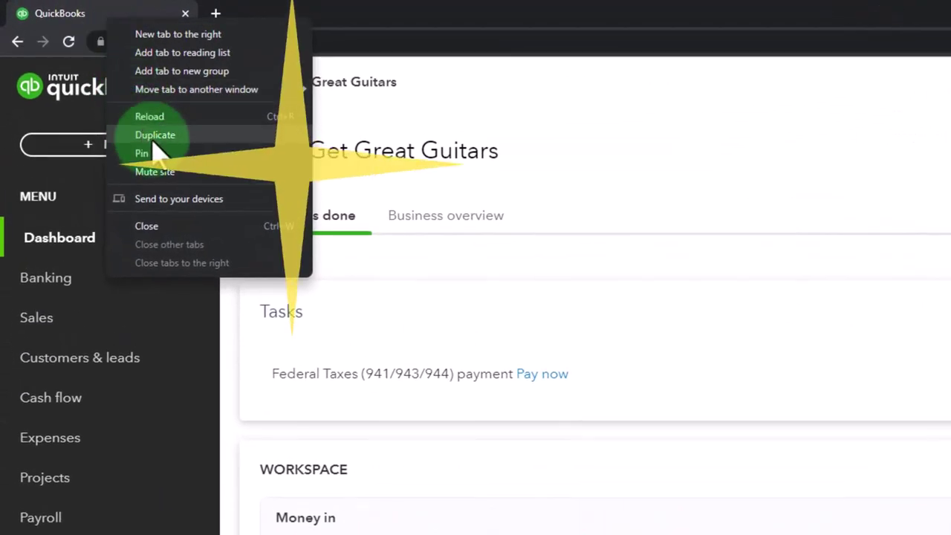
pyautogui.click(156, 135)
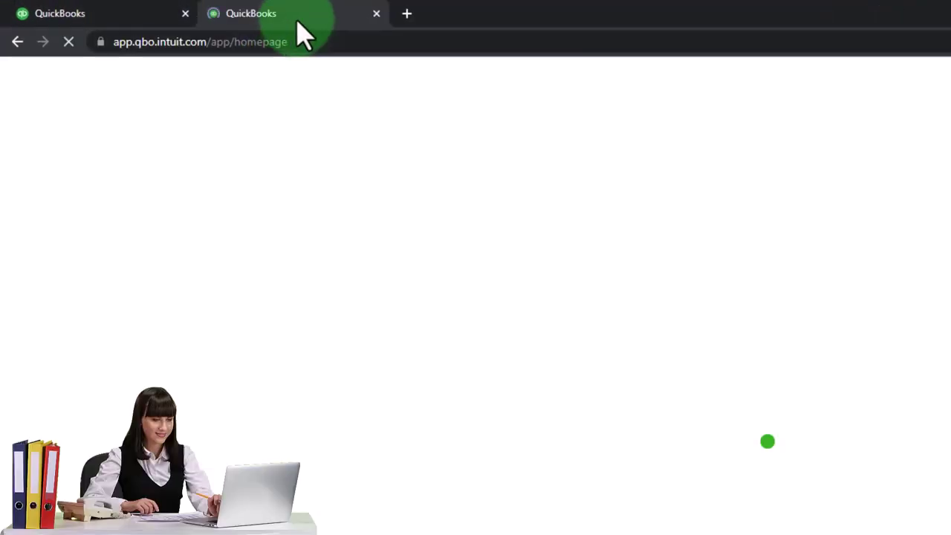
pyautogui.rightClick(297, 19)
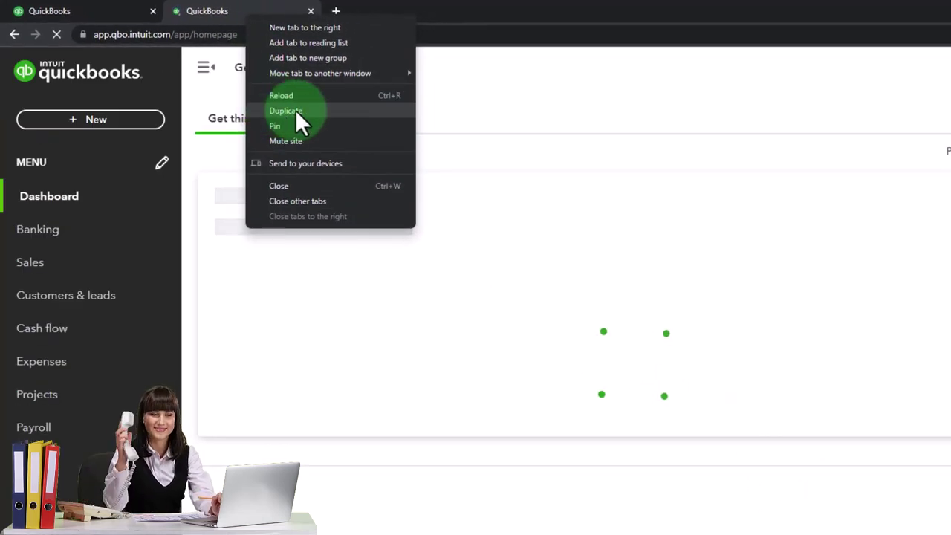
pyautogui.click(295, 111)
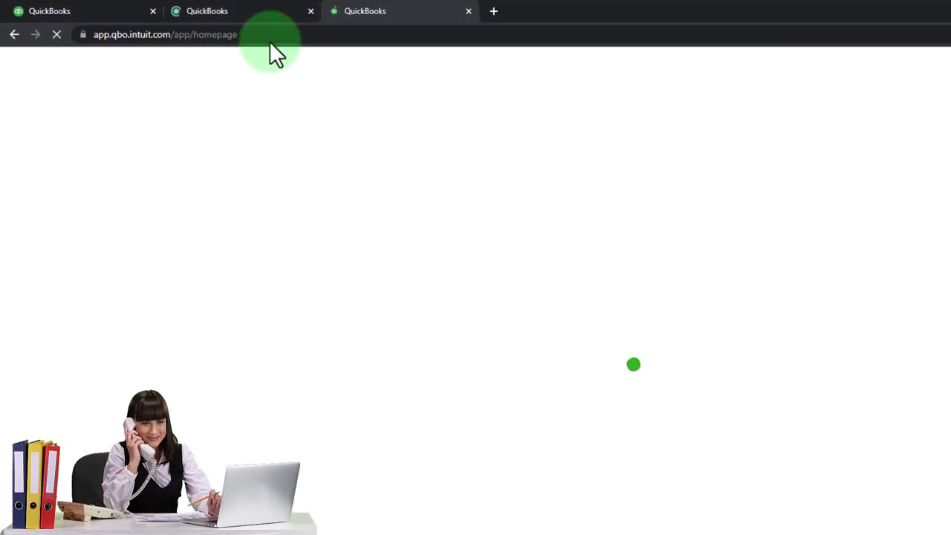
# - Open the Balance Sheet report in the second tab and check where Reports is found in the sample company's business view
pyautogui.click(254, 9)
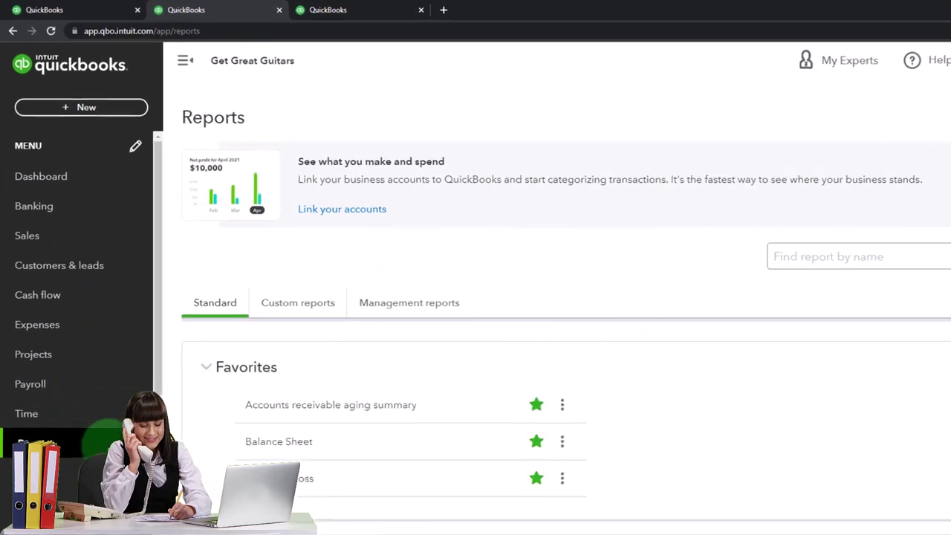
pyautogui.click(279, 441)
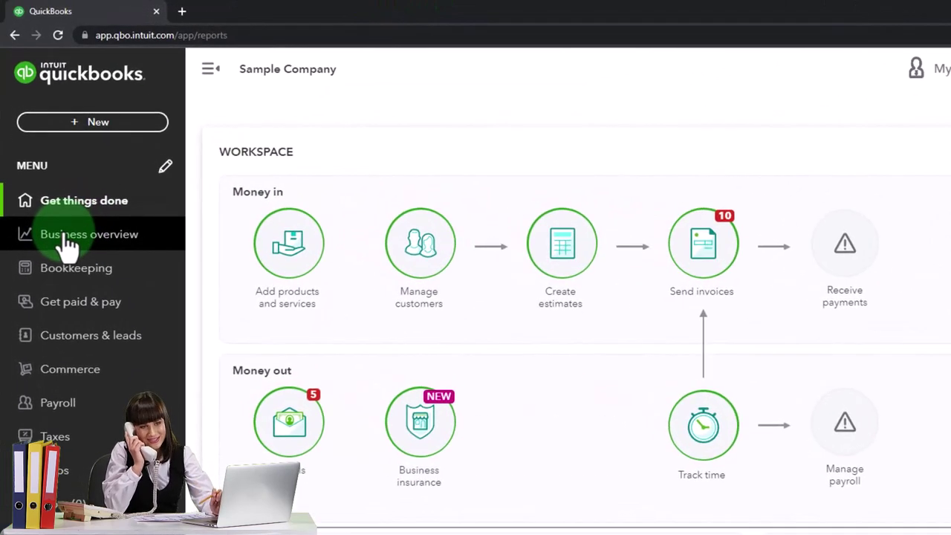
pyautogui.click(67, 239)
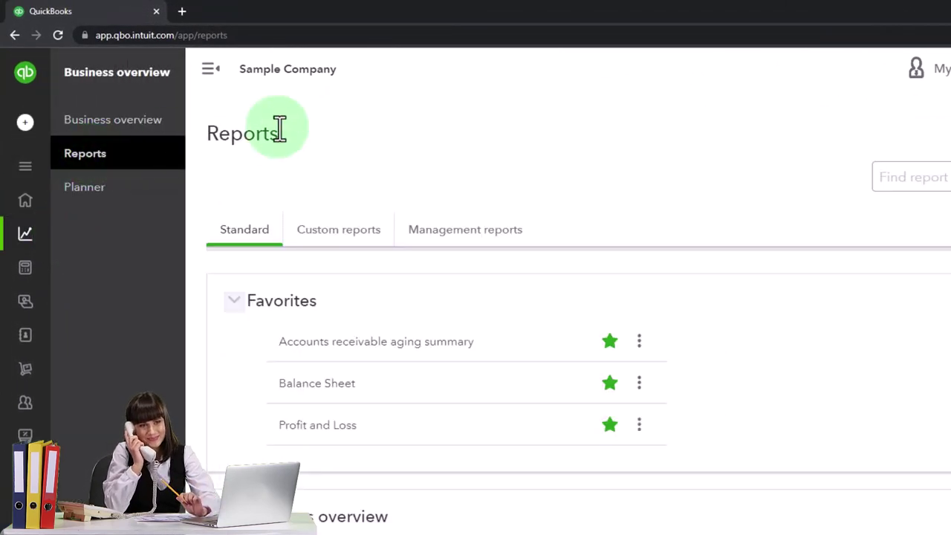
pyautogui.click(891, 9)
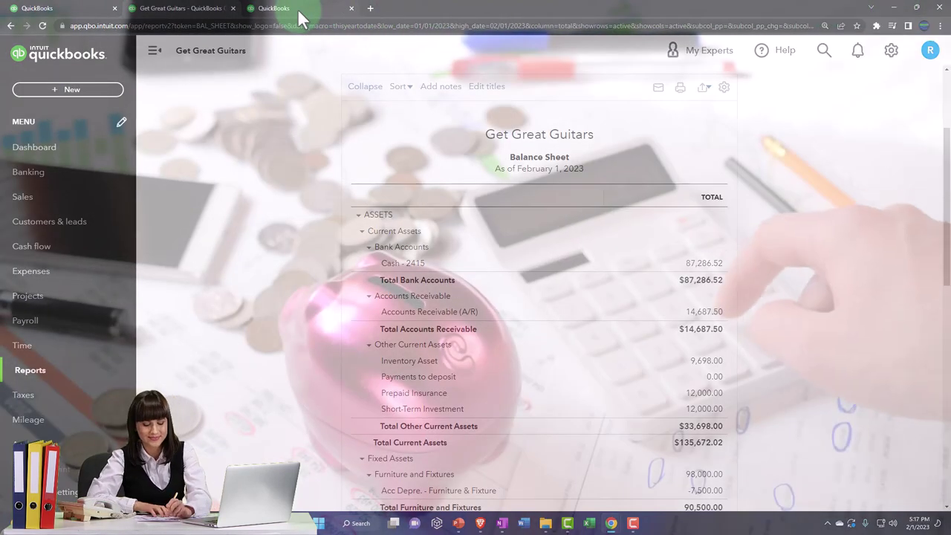
# - Open the favorite Profit and Loss report in the third tab
pyautogui.click(297, 10)
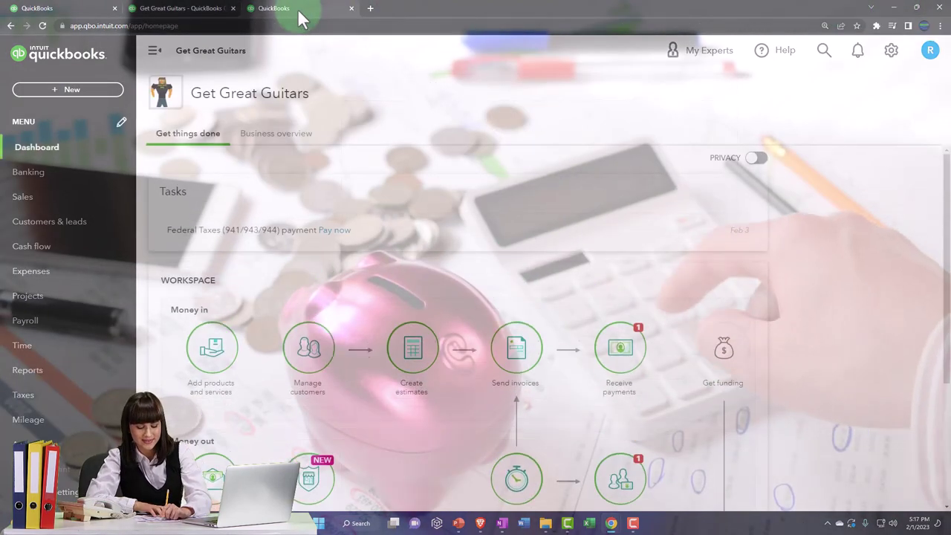
pyautogui.click(20, 371)
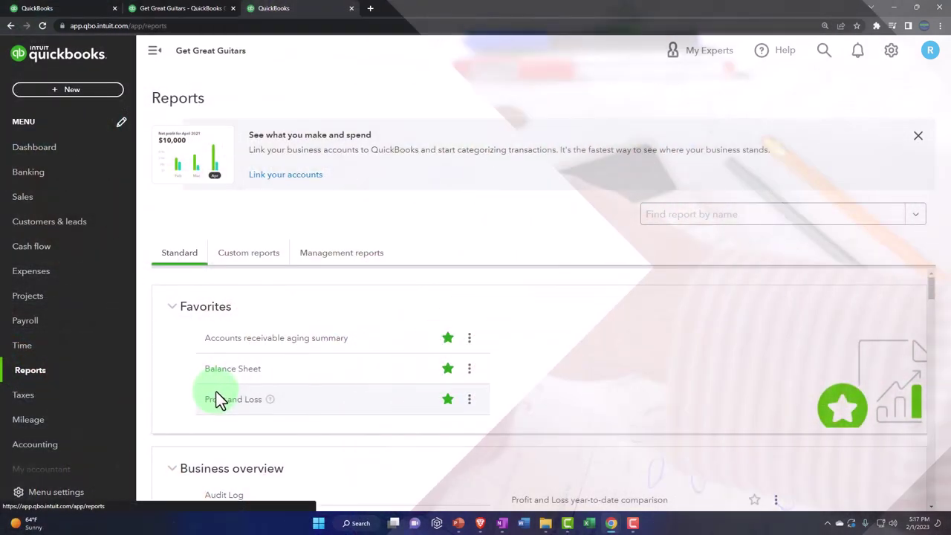
pyautogui.click(223, 401)
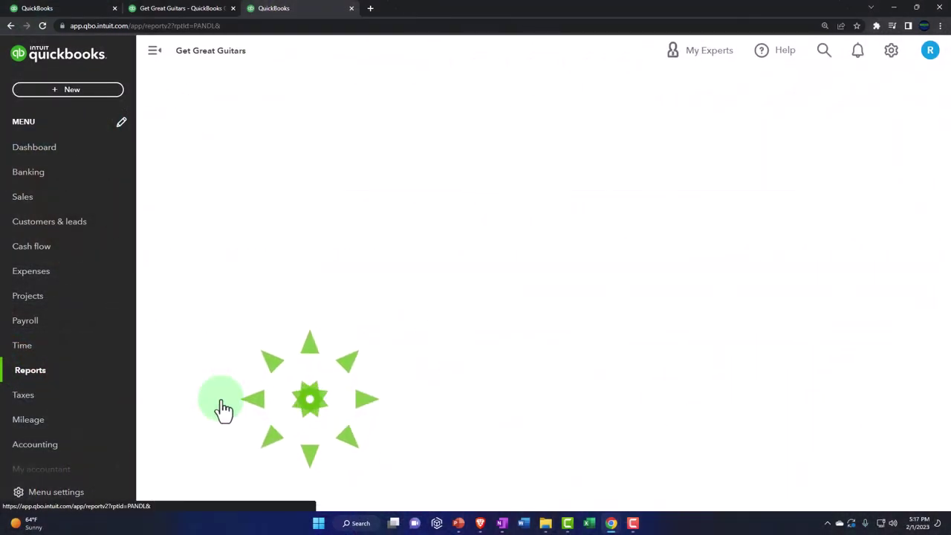
# - Collapse the navigation menu and run the Profit and Loss for 01/01/2023 to 02/28/2023 with columns by months
pyautogui.scroll(-2, 151, 87)
pyautogui.click(151, 51)
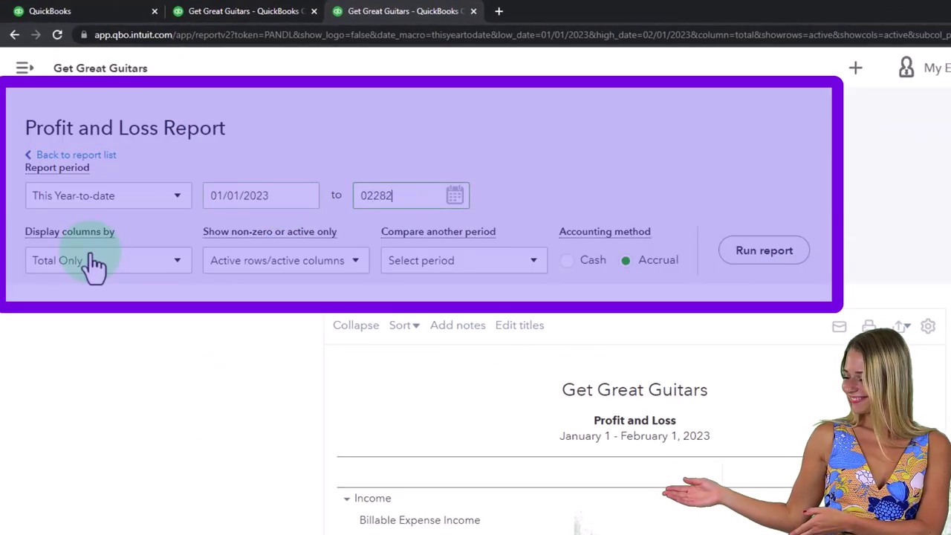
pyautogui.click(175, 262)
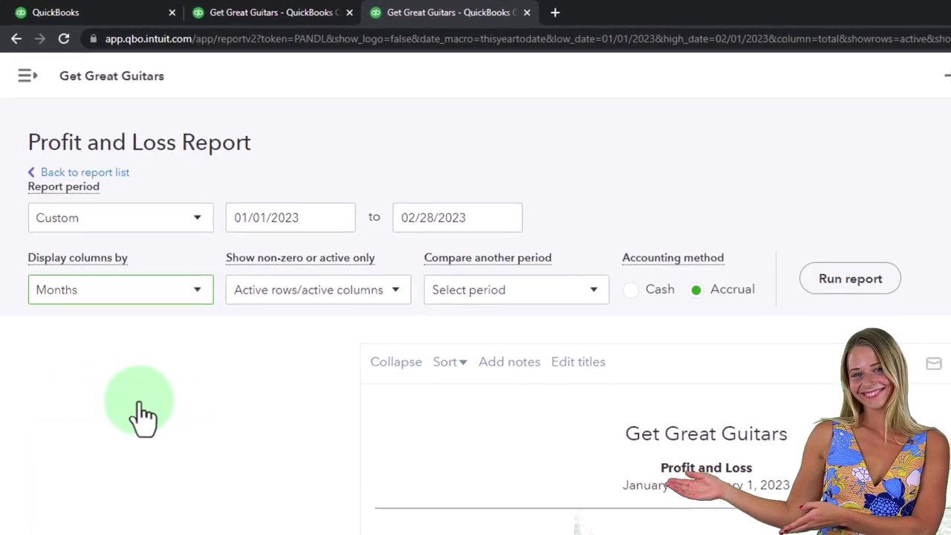
pyautogui.click(858, 287)
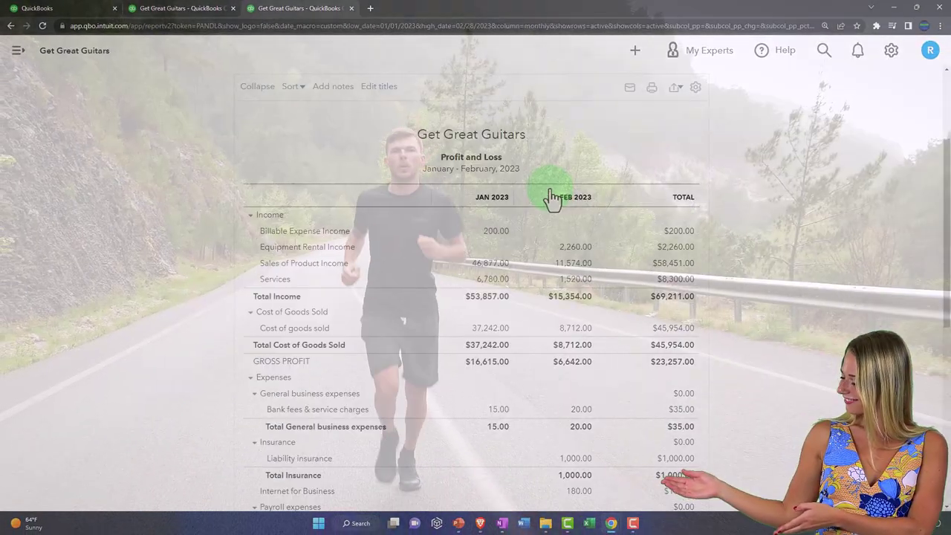
pyautogui.hotkey('ctrl', '+')
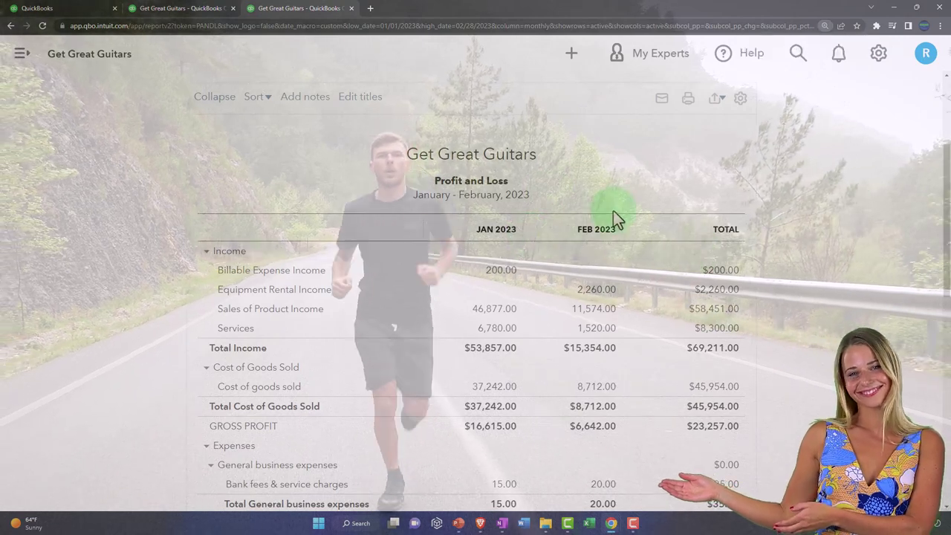
# - Collapse the navigation menu on the Balance Sheet and set its report period to 01/01/2023 through 02/28/2023
pyautogui.click(195, 10)
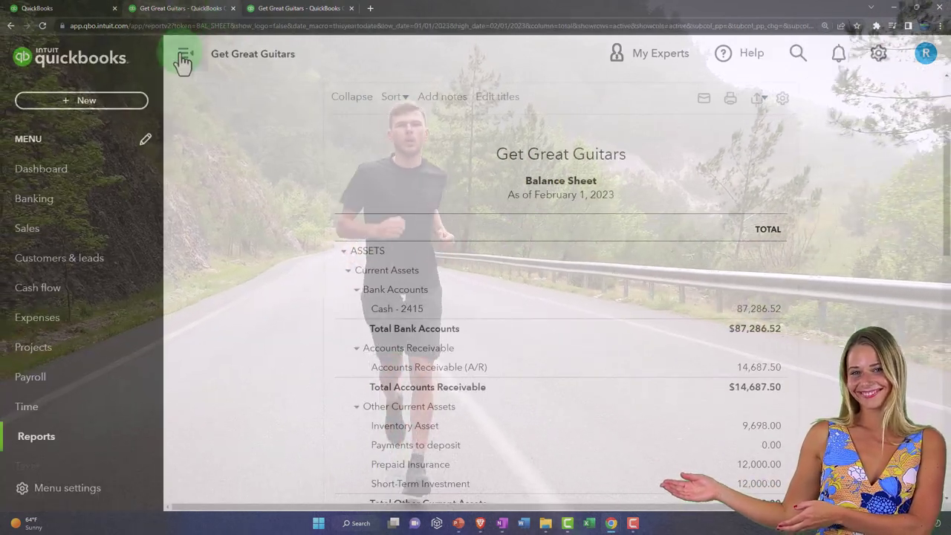
pyautogui.click(184, 55)
pyautogui.scroll(3, 178, 223)
pyautogui.click(242, 163)
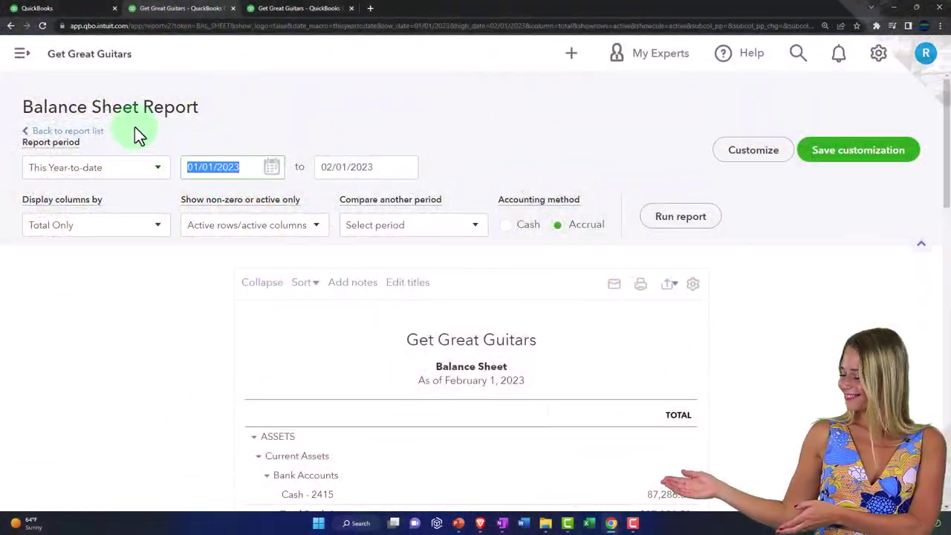
pyautogui.write('010123')
pyautogui.press('Tab')
pyautogui.write('022823')
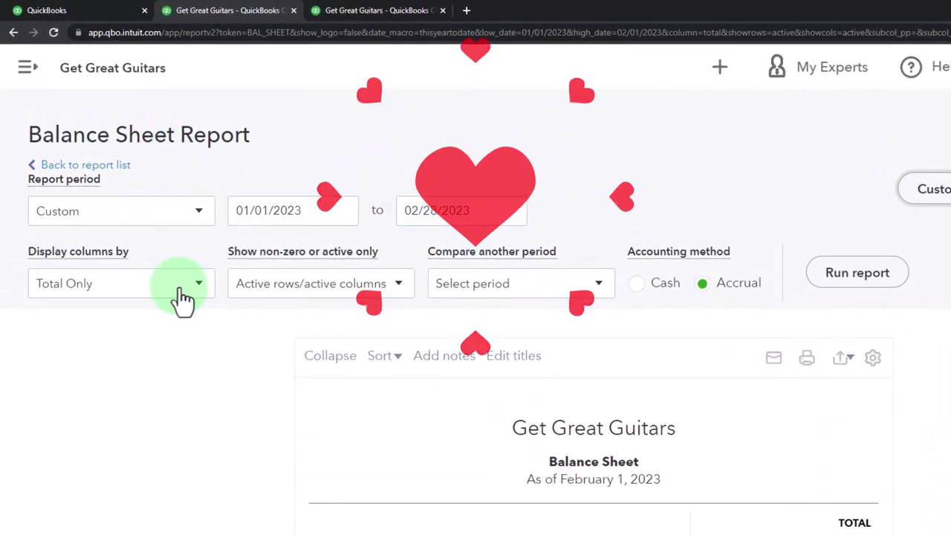
# - Display the Balance Sheet columns by months, run the report and review its asset accounts
pyautogui.click(178, 288)
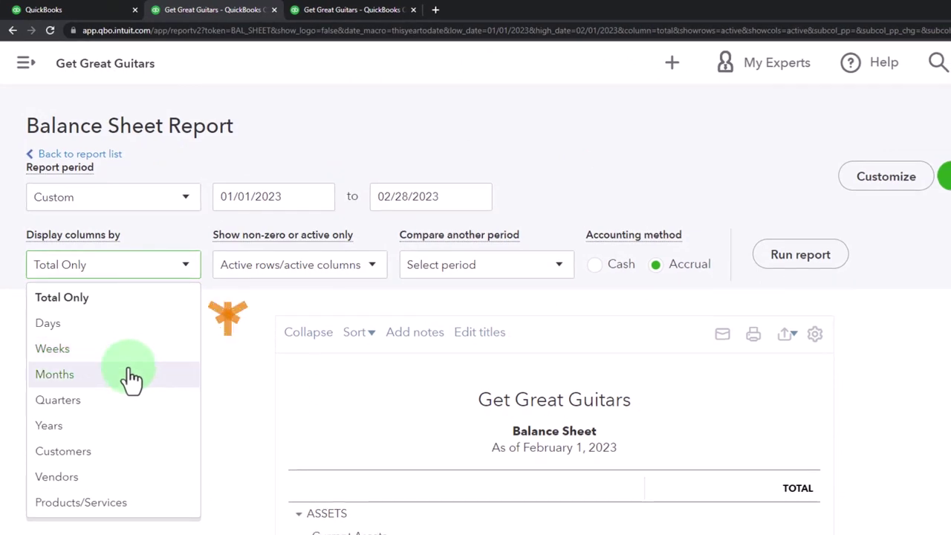
pyautogui.click(782, 263)
pyautogui.scroll(-3, 780, 254)
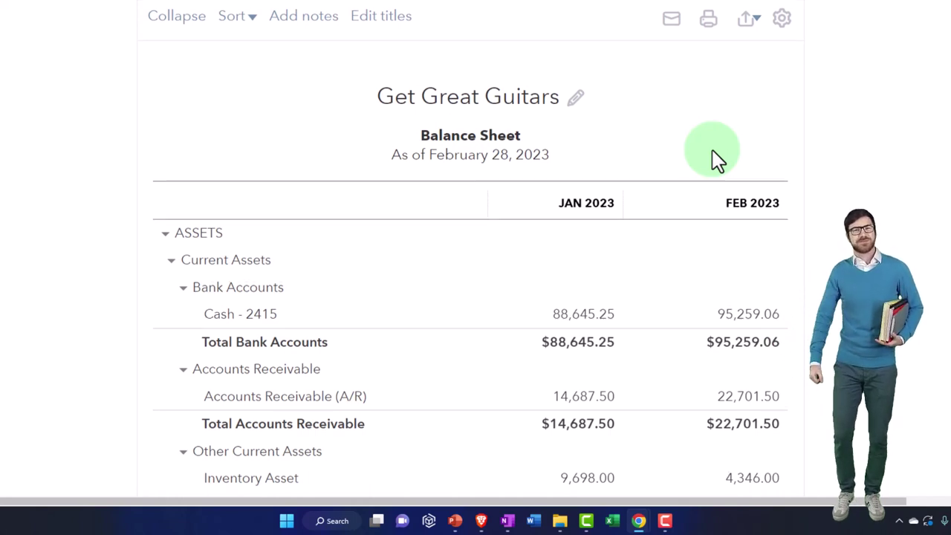
pyautogui.scroll(-1, 713, 158)
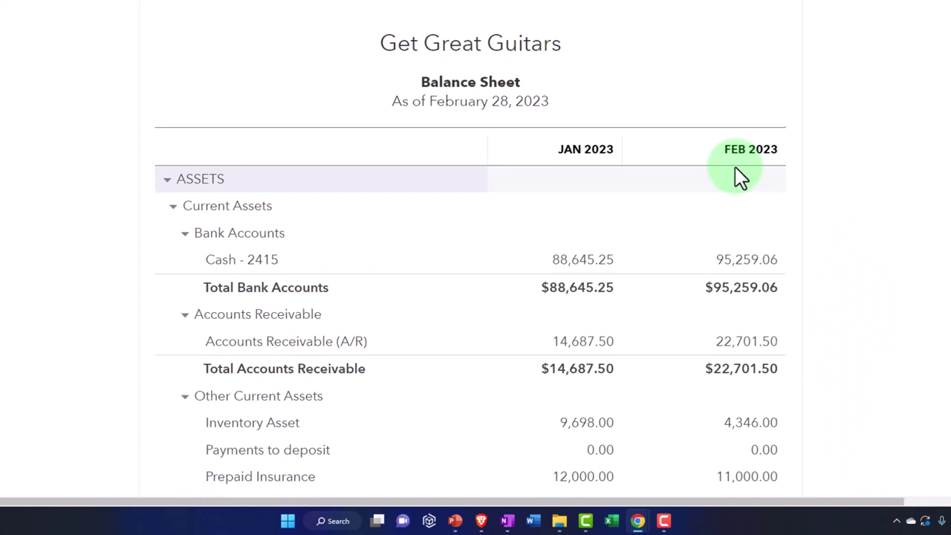
pyautogui.scroll(-2, 735, 168)
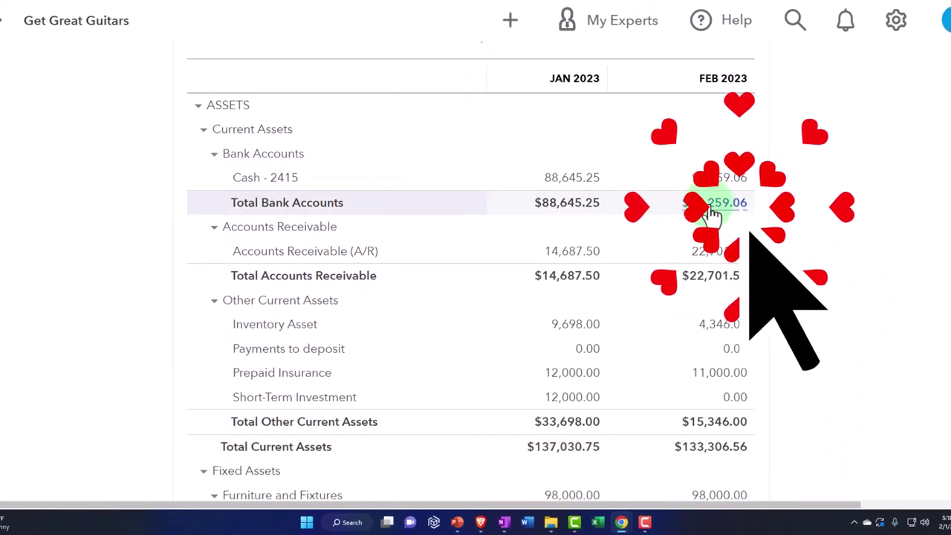
pyautogui.scroll(-2, 713, 213)
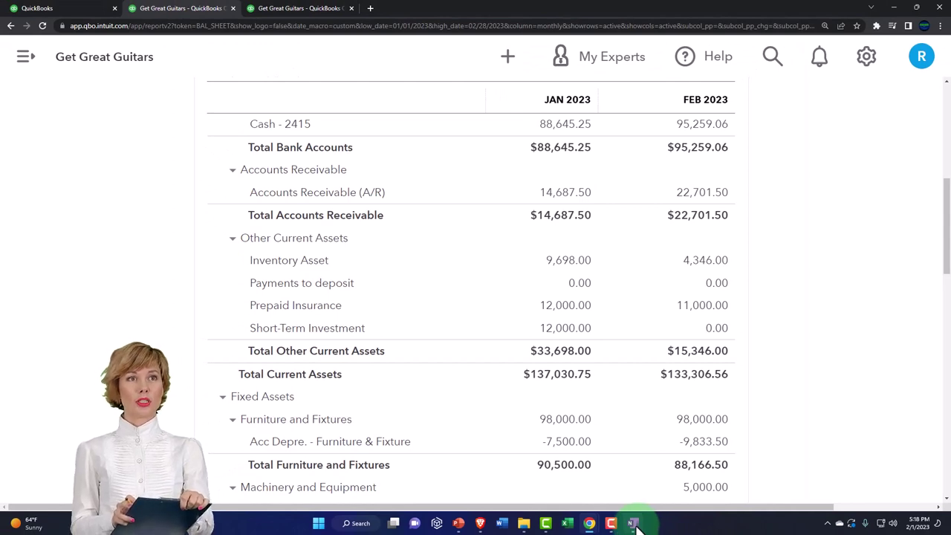
# - Switch to OneNote and examine the customer cycle in the desktop flowchart from Create Invoices to Record Deposits
pyautogui.click(632, 523)
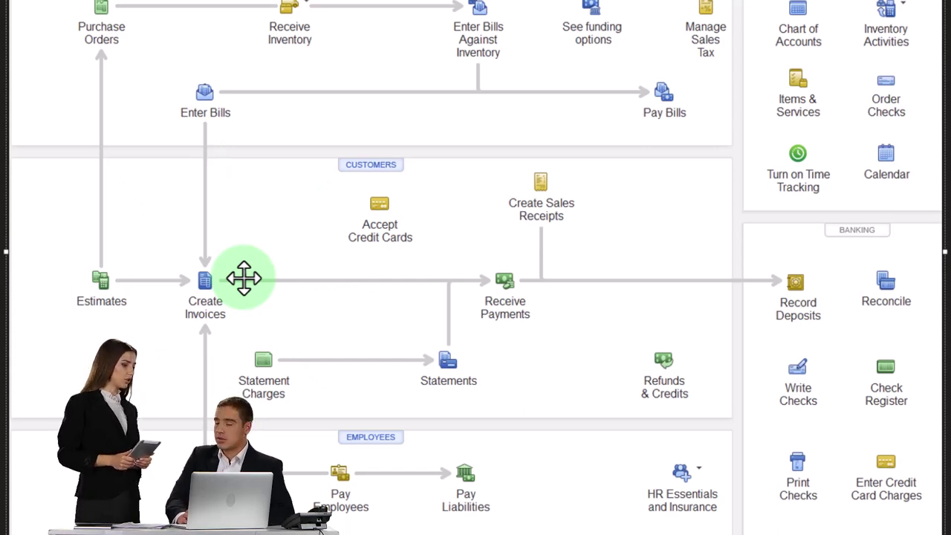
pyautogui.click(265, 294)
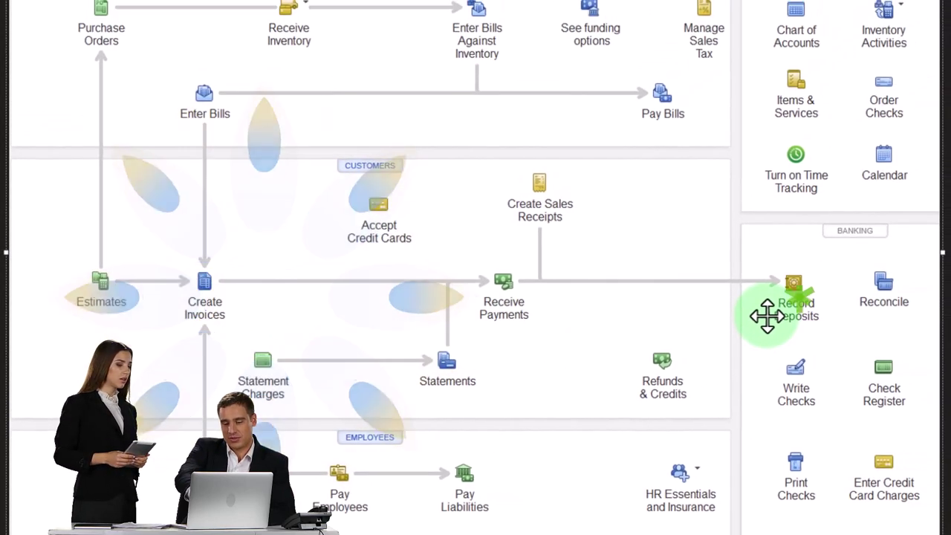
pyautogui.click(766, 315)
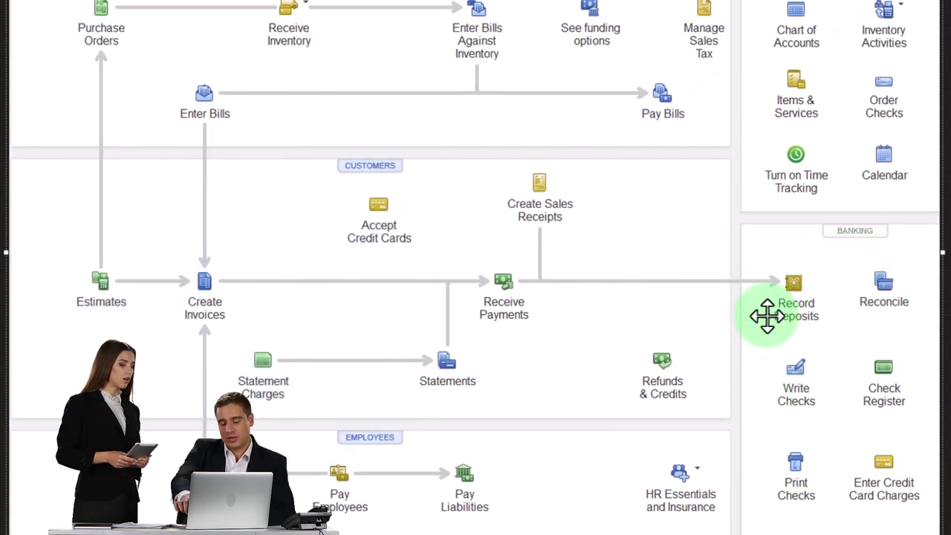
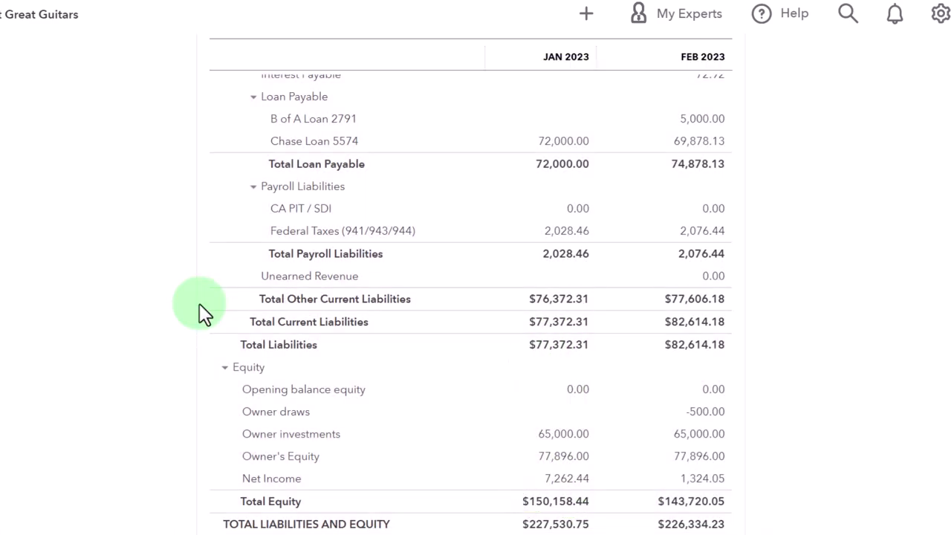
# - Review the Balance Sheet's receivable, other asset and liability balances for January and February 2023
pyautogui.click(310, 9)
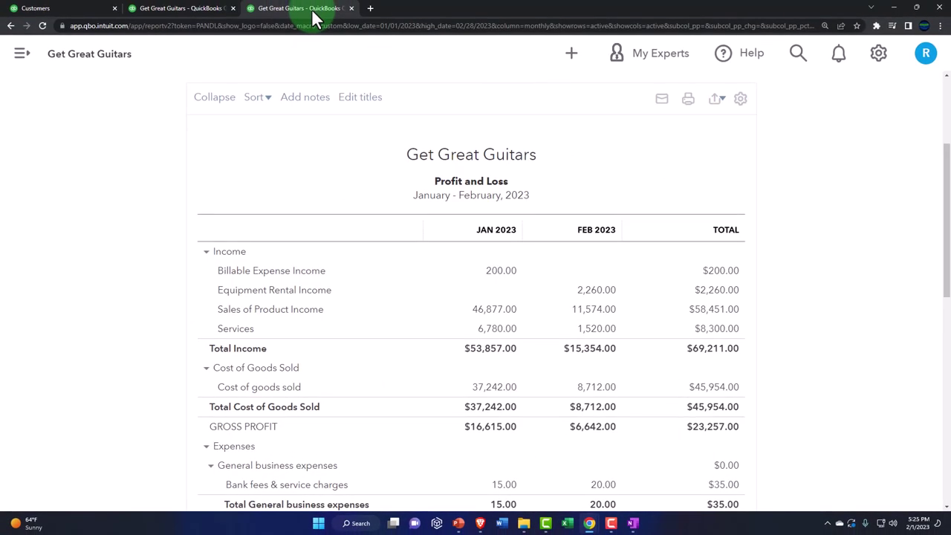
pyautogui.click(205, 14)
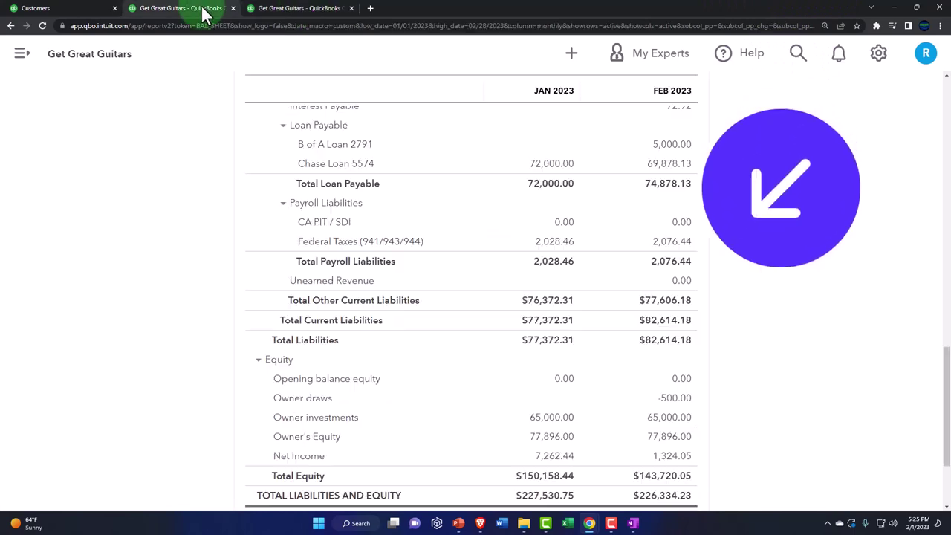
pyautogui.scroll(4, 297, 277)
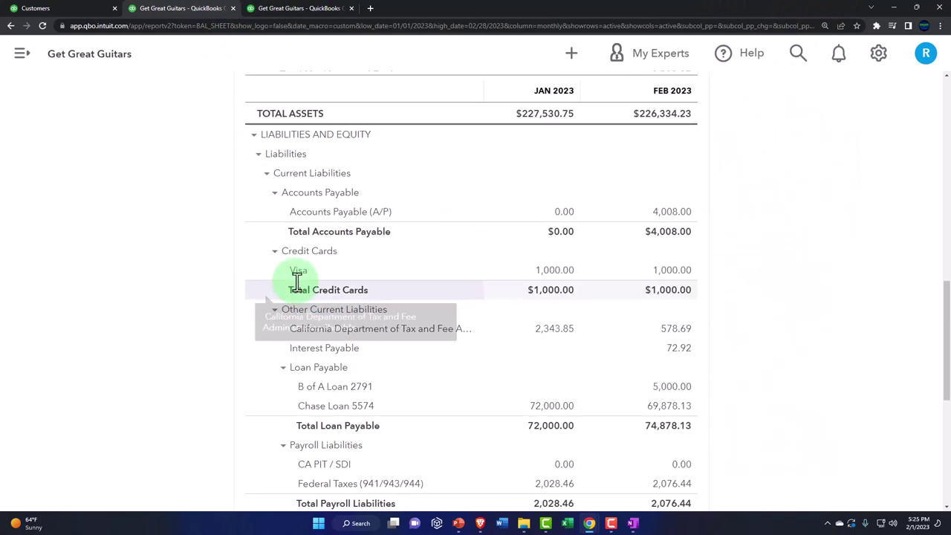
pyautogui.scroll(5, 368, 285)
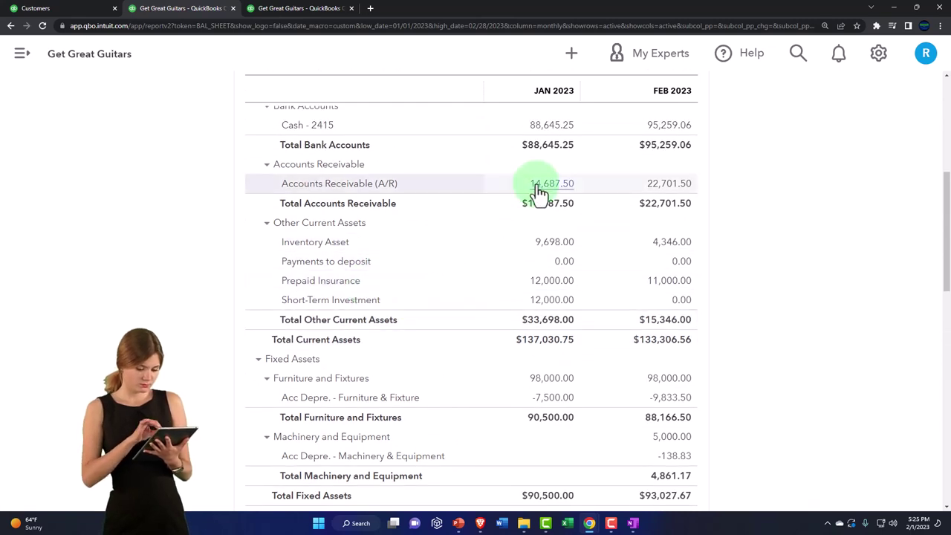
pyautogui.scroll(-6, 539, 191)
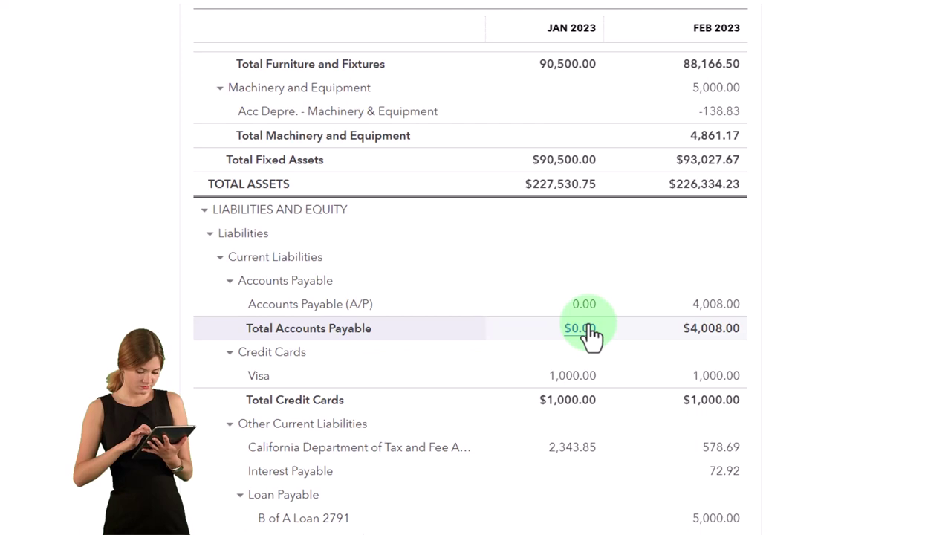
pyautogui.scroll(4, 352, 305)
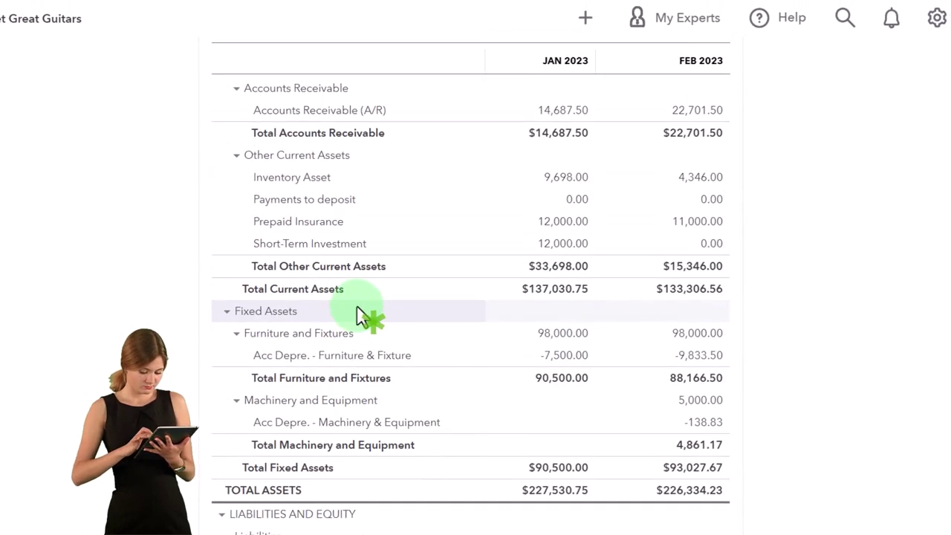
pyautogui.scroll(3, 356, 316)
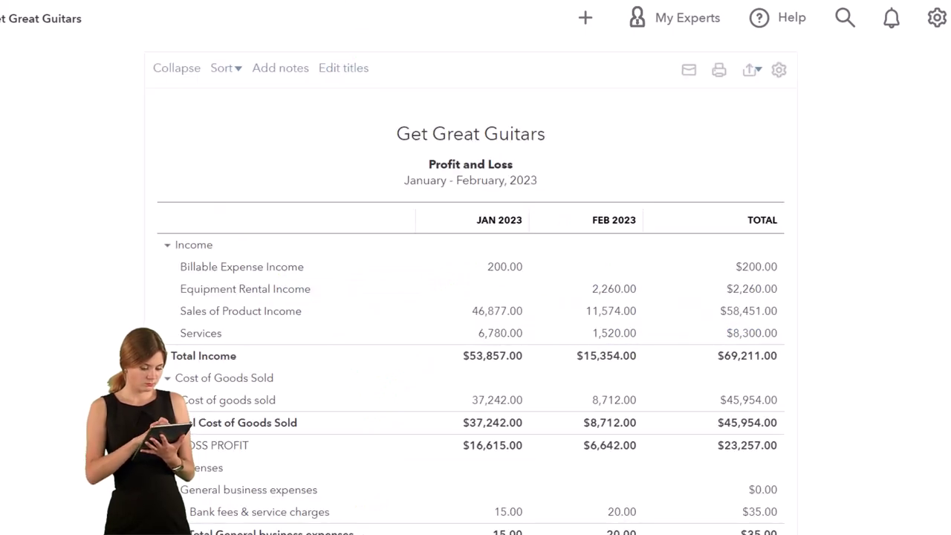
# - Duplicate the Profit and Loss browser tab, open the Reports list in the copy and collapse the navigation menu
pyautogui.rightClick(301, 1)
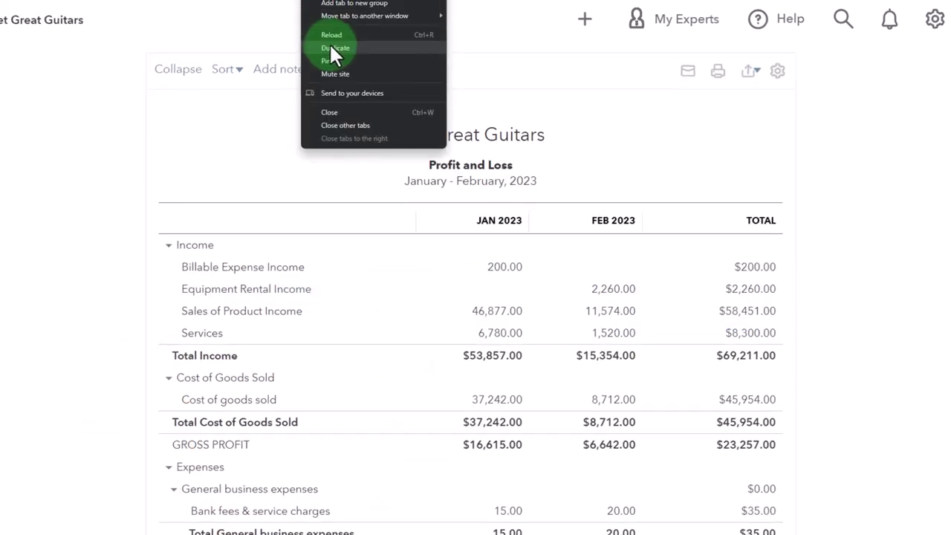
pyautogui.click(333, 46)
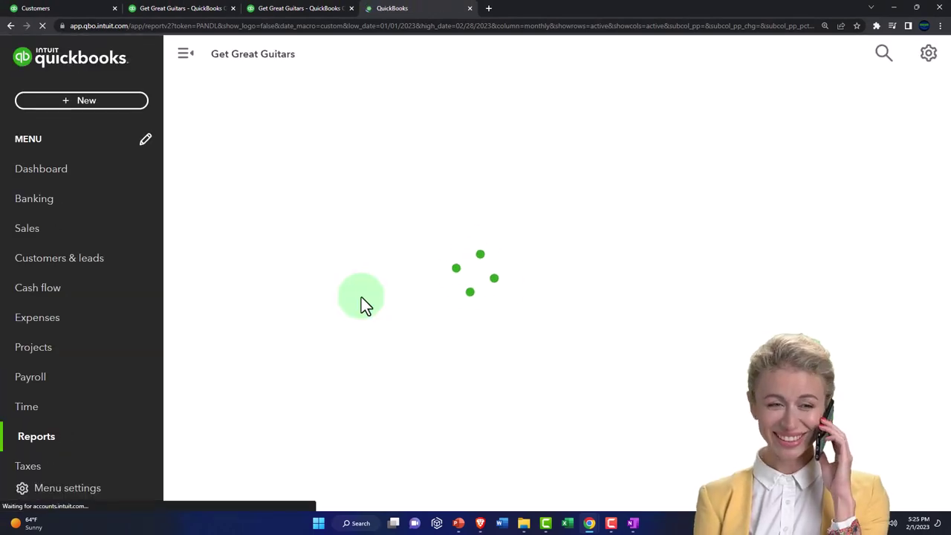
pyautogui.scroll(-3, 108, 363)
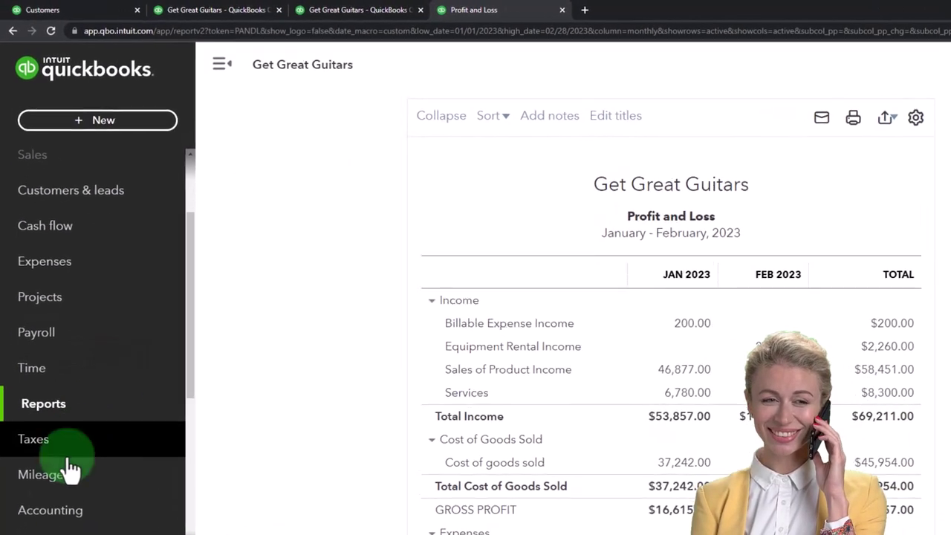
pyautogui.click(38, 342)
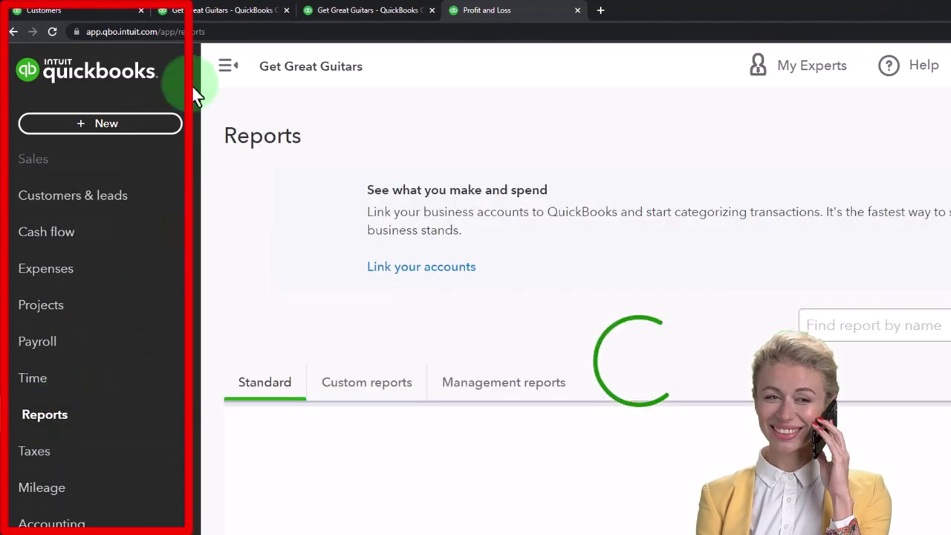
pyautogui.click(228, 65)
pyautogui.hotkey('ctrl', '-')
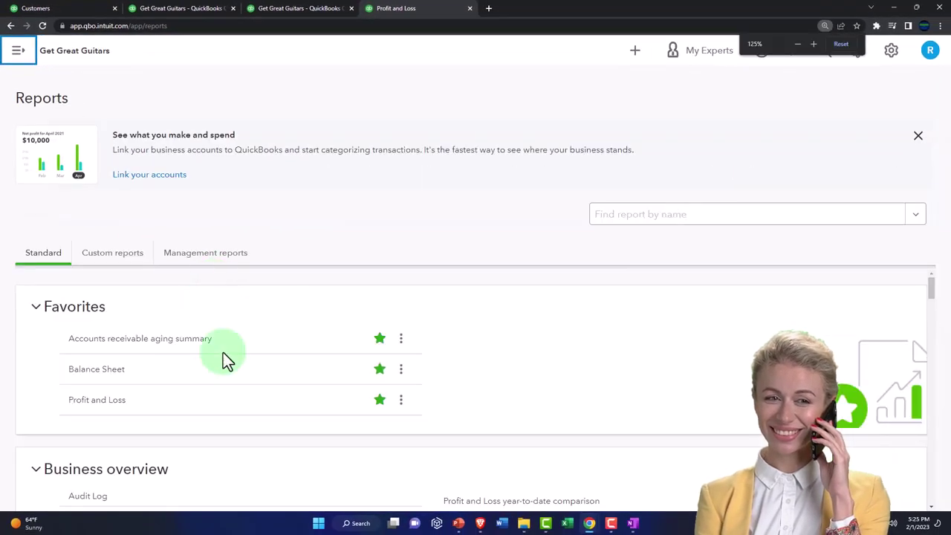
# - Open the Customer Balance Detail report from the standard reports and enlarge the page to 150%
pyautogui.scroll(-8, 225, 358)
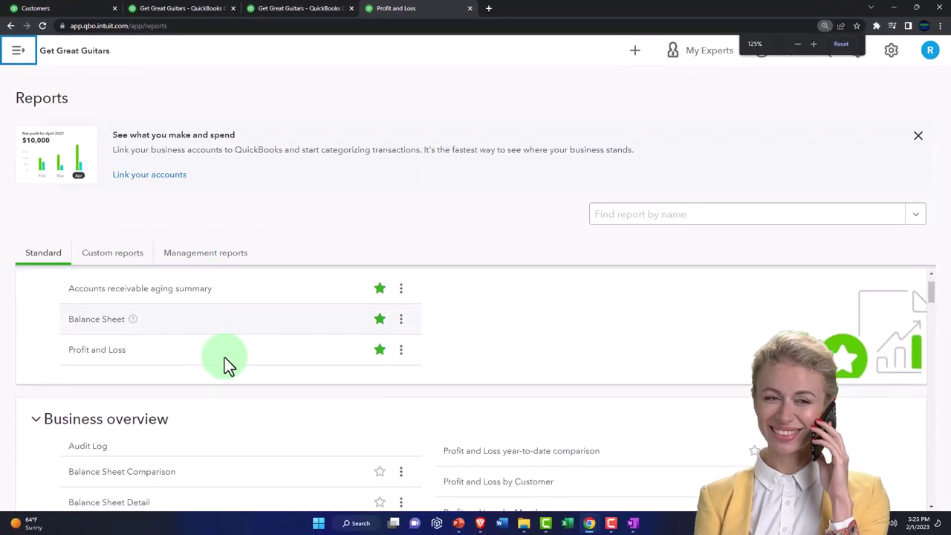
pyautogui.scroll(-3, 224, 357)
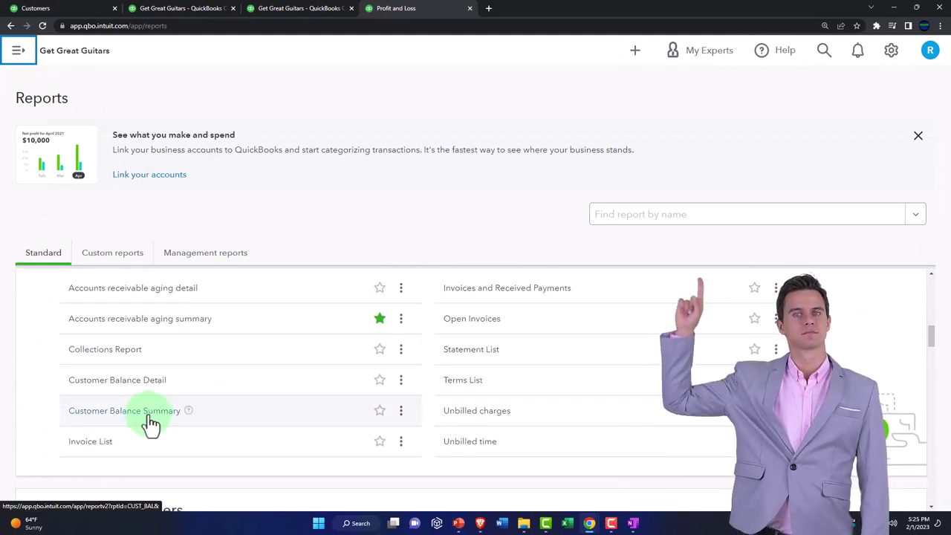
pyautogui.click(139, 379)
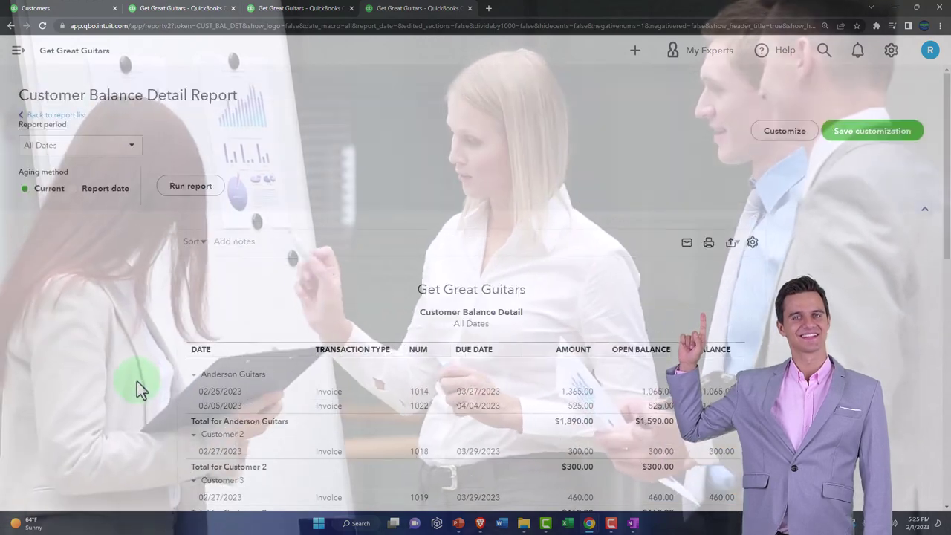
pyautogui.scroll(-1, 139, 387)
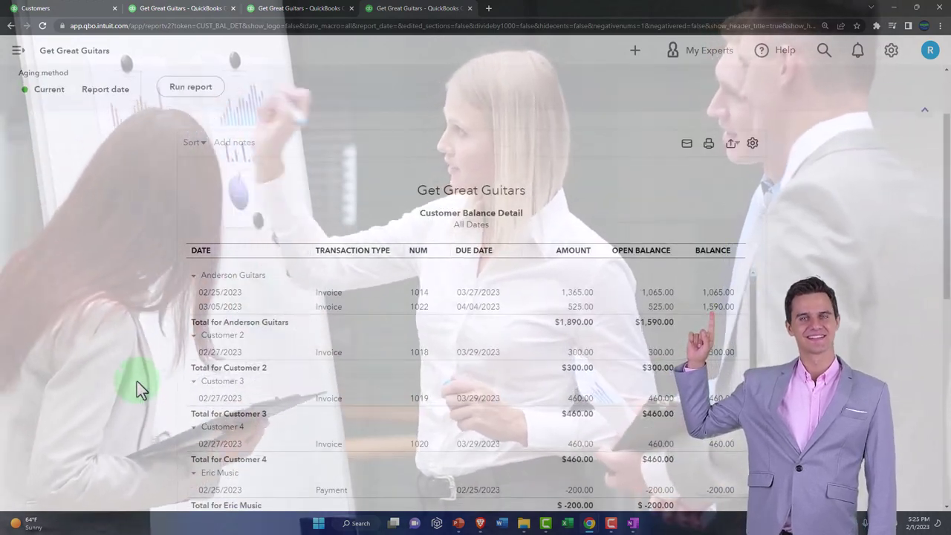
pyautogui.scroll(-1, 137, 380)
pyautogui.hotkey('ctrl', '+')
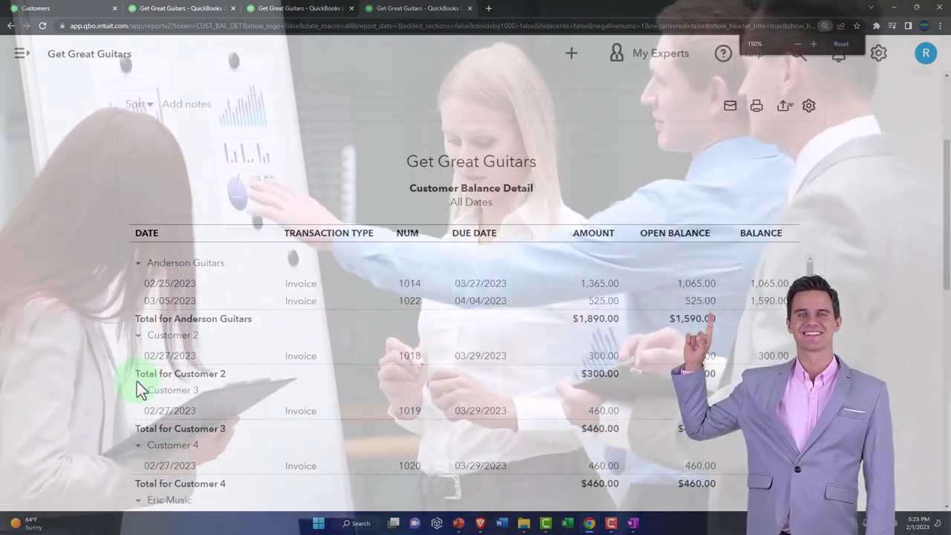
# - Set the Customer Balance Detail report to a custom period as of 02/28/2023 and run it
pyautogui.scroll(-1, 136, 381)
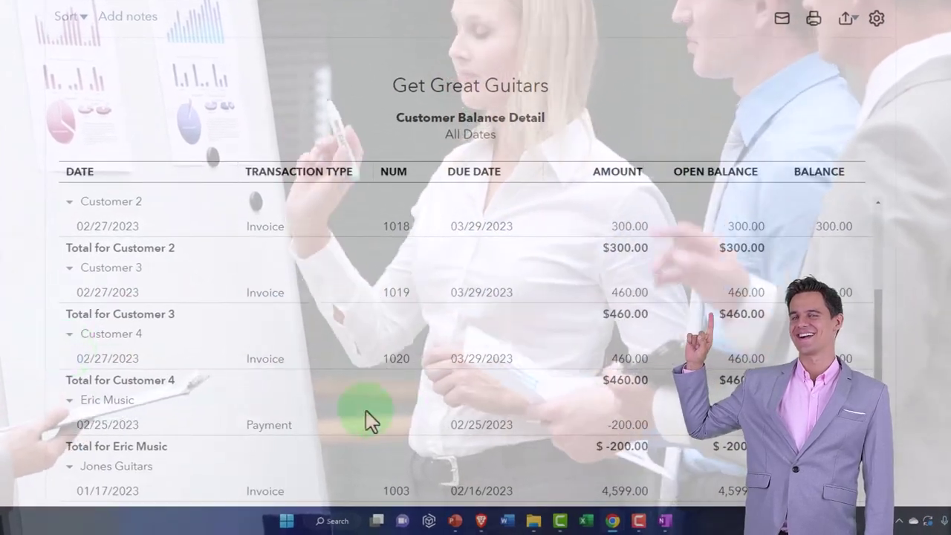
pyautogui.scroll(-1, 610, 441)
pyautogui.scroll(-1, 613, 441)
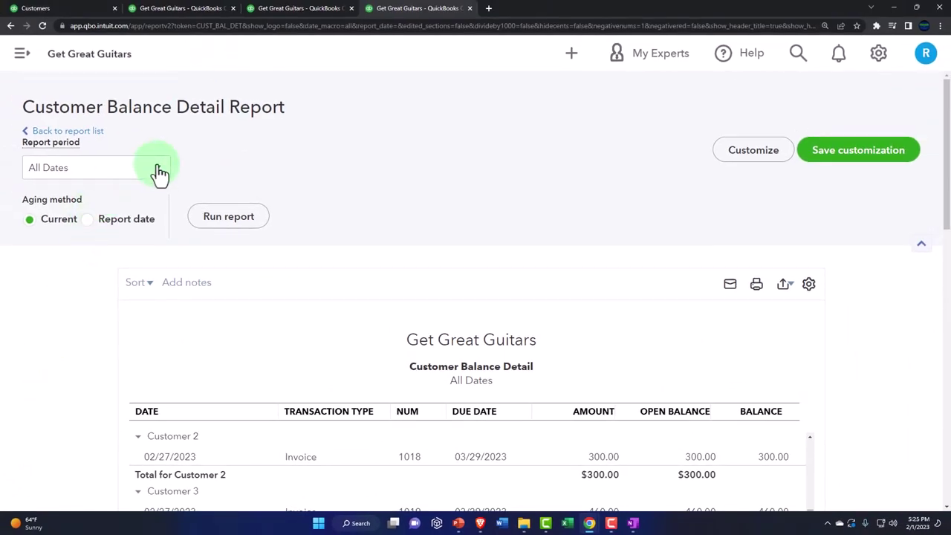
pyautogui.click(160, 173)
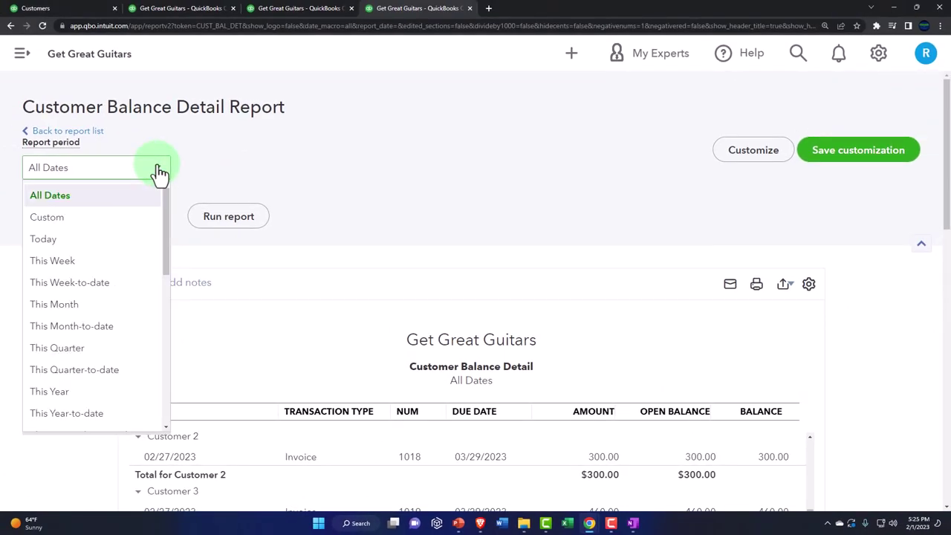
pyautogui.click(117, 217)
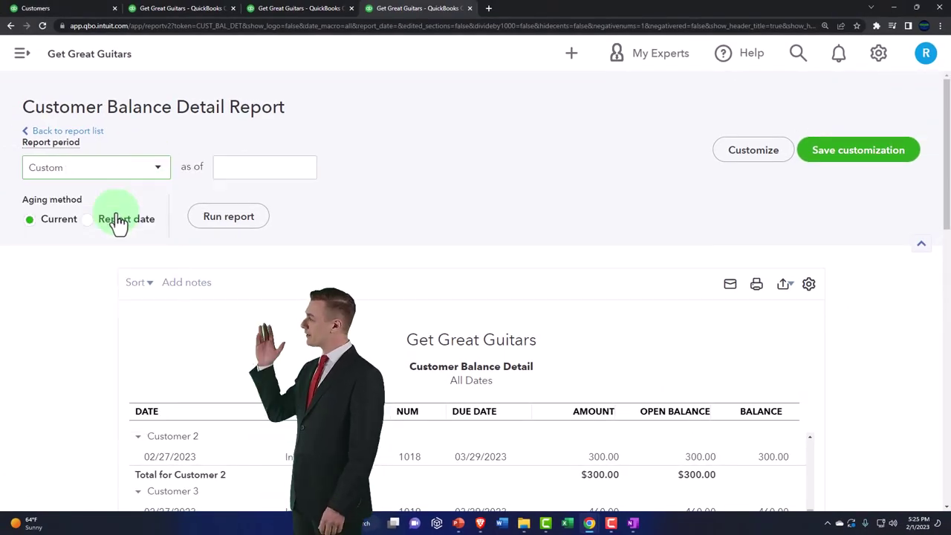
pyautogui.click(195, 213)
pyautogui.write('022823')
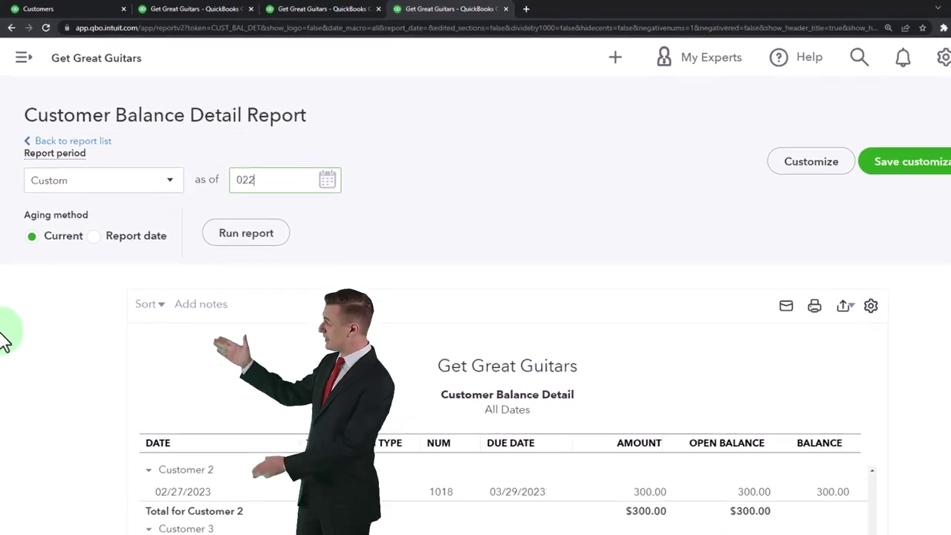
pyautogui.click(127, 318)
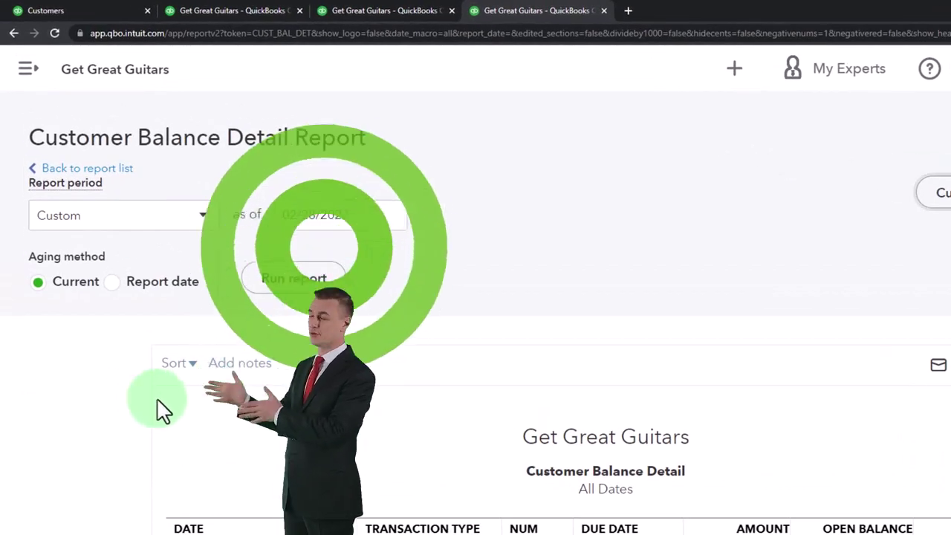
pyautogui.click(293, 278)
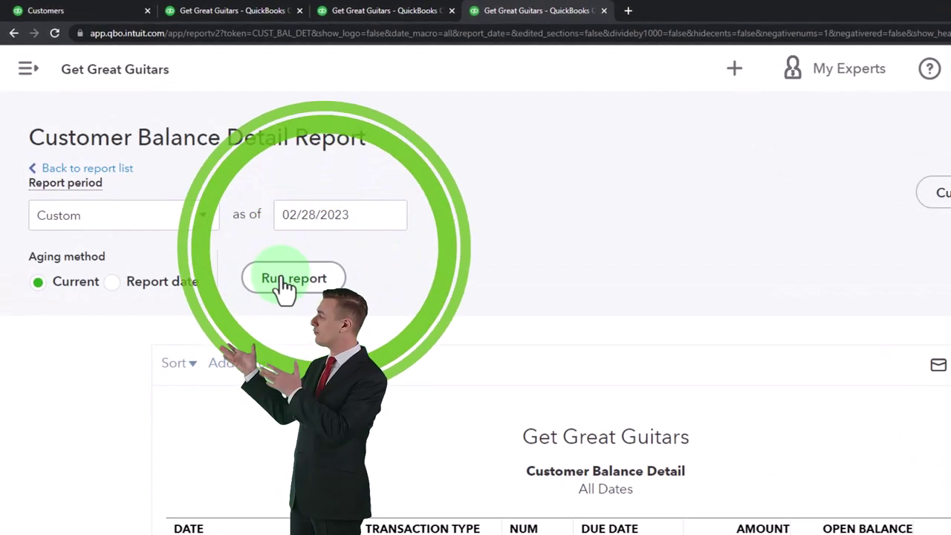
# - Compare the Customer Balance Detail's total open balance with February Accounts Receivable on the Balance Sheet
pyautogui.scroll(-10, 476, 371)
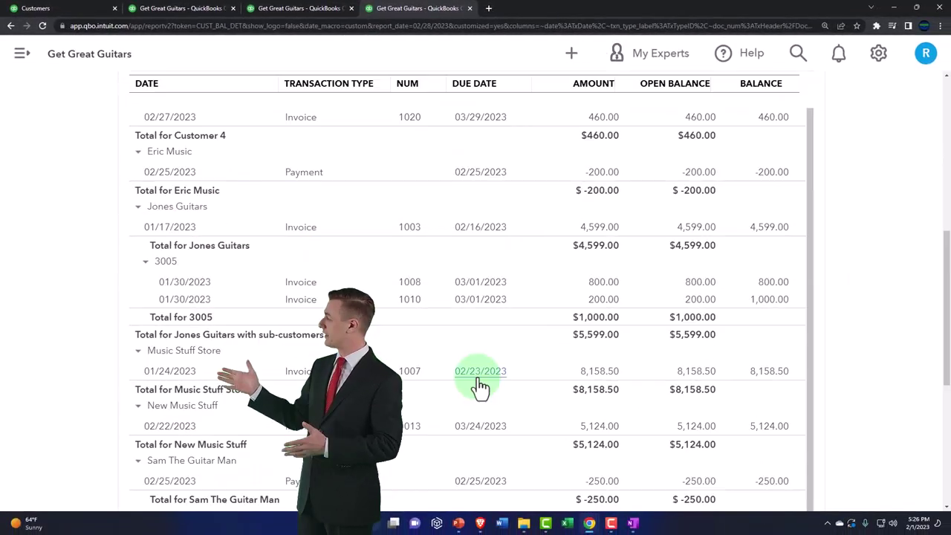
pyautogui.scroll(-5, 479, 386)
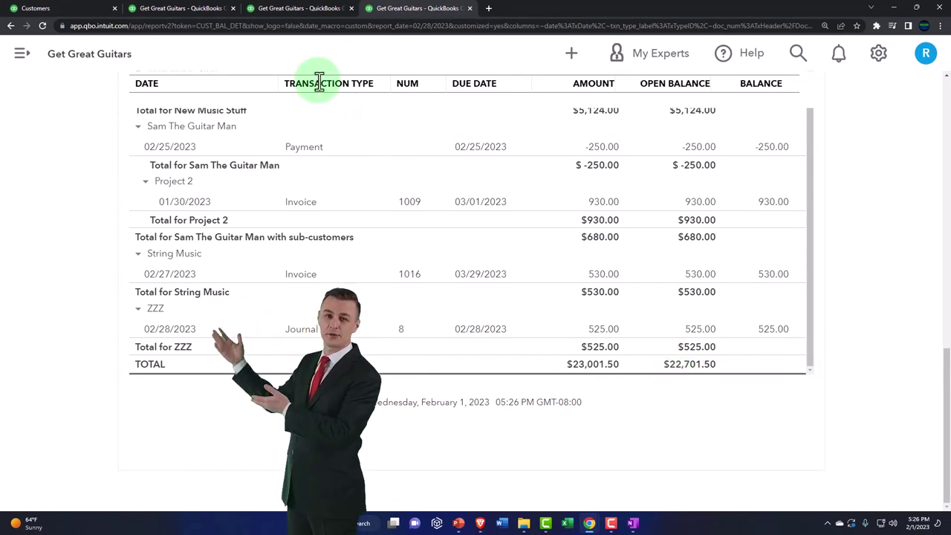
pyautogui.click(183, 9)
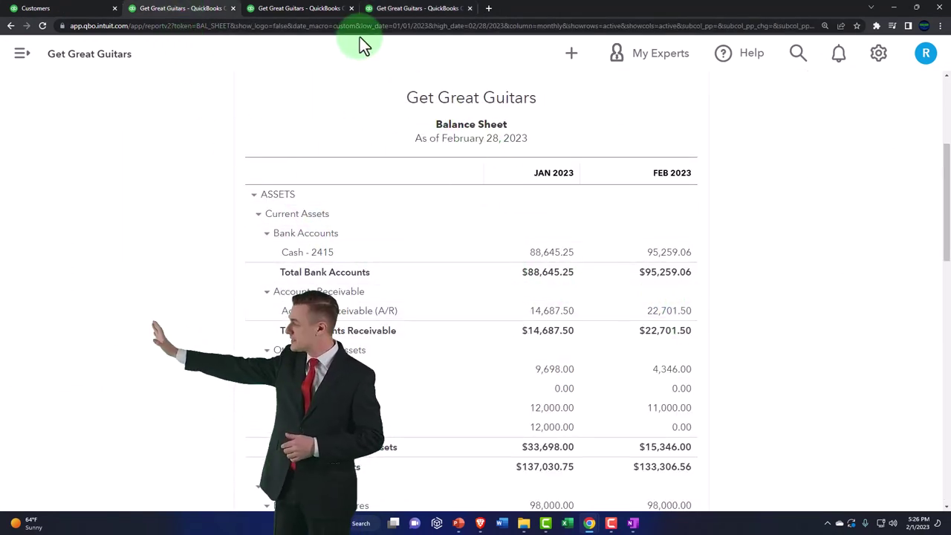
pyautogui.click(384, 13)
# - Examine each customer's invoices, payments and open balances in the Customer Balance Detail report, including entries with negative amounts
pyautogui.scroll(10, 539, 341)
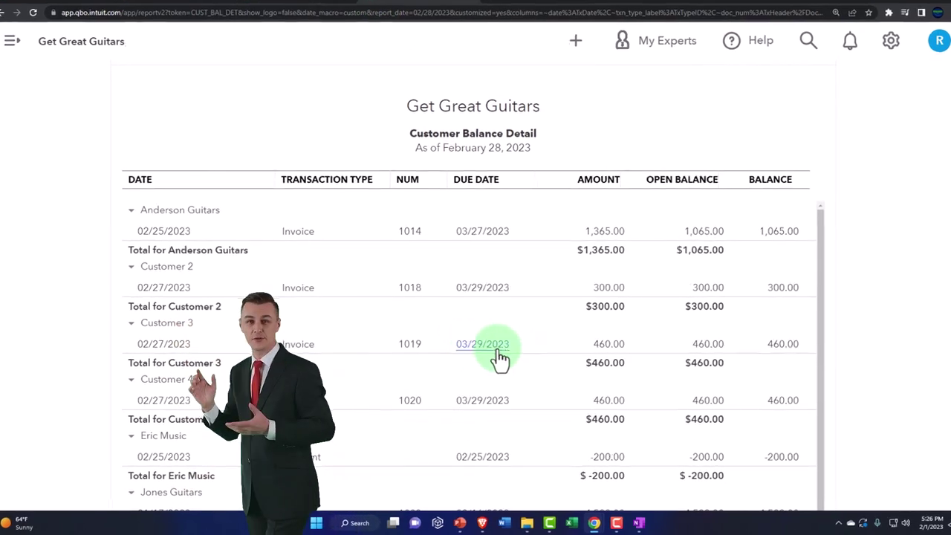
pyautogui.scroll(-2, 705, 353)
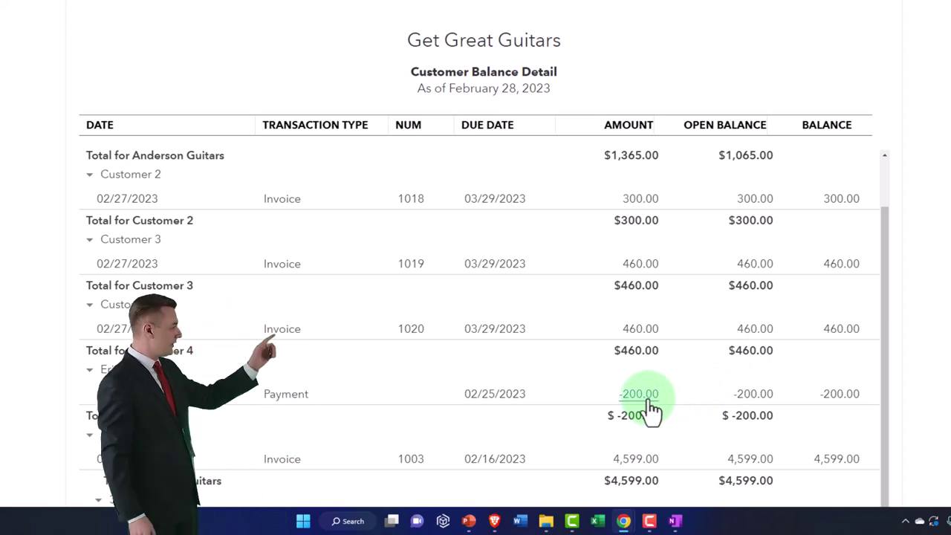
pyautogui.scroll(-1, 650, 410)
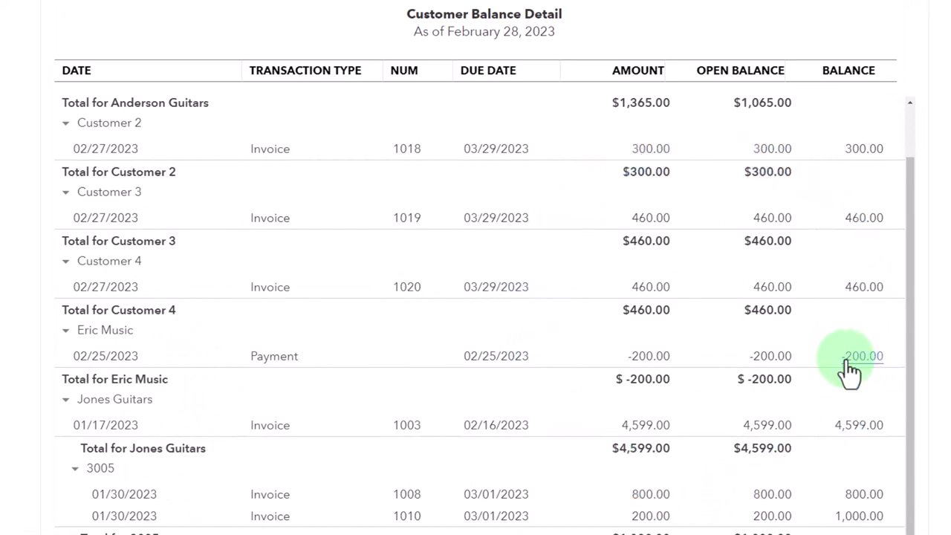
pyautogui.scroll(-5, 849, 372)
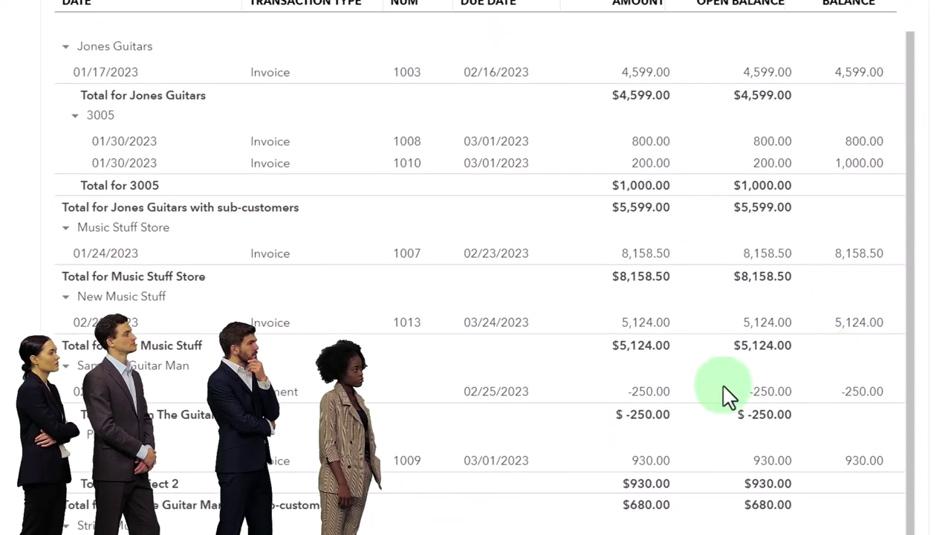
pyautogui.scroll(-1, 667, 401)
pyautogui.click(649, 354)
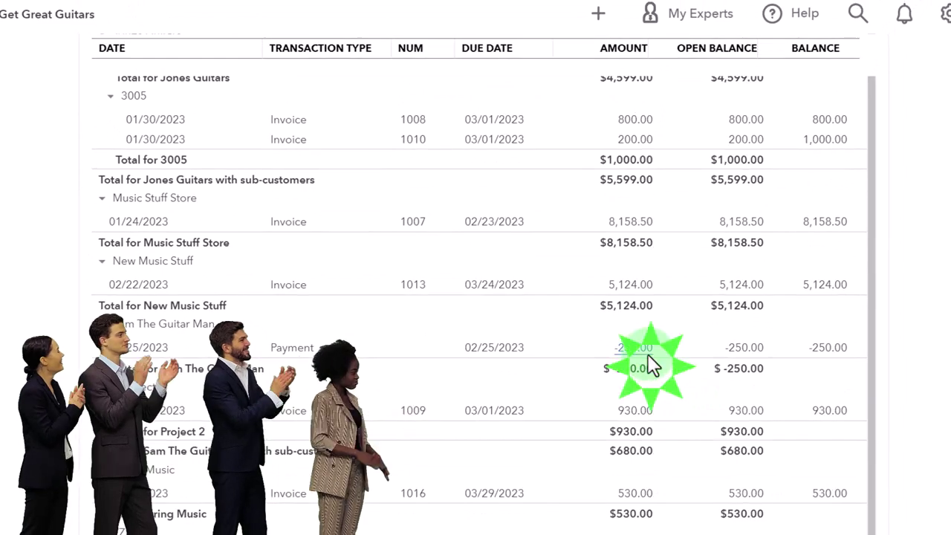
pyautogui.scroll(-1, 651, 364)
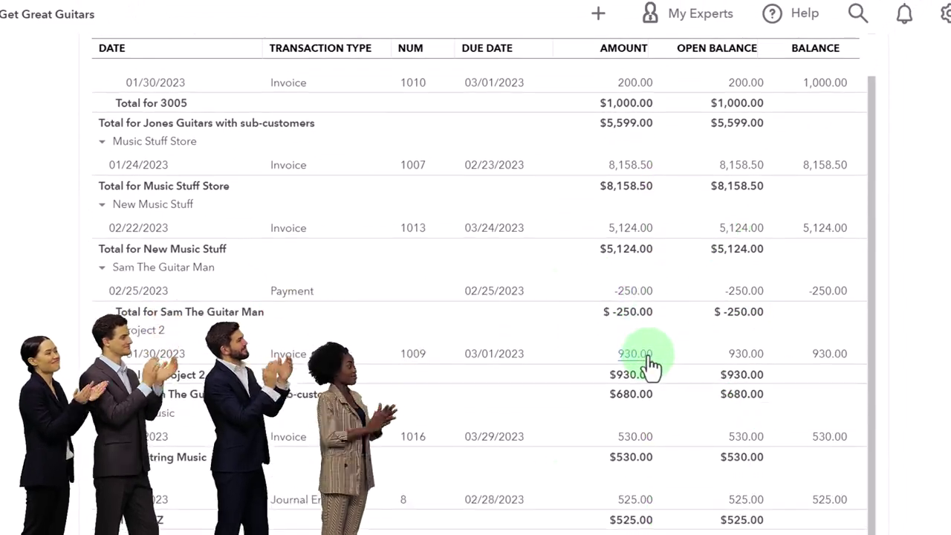
pyautogui.scroll(-2, 650, 360)
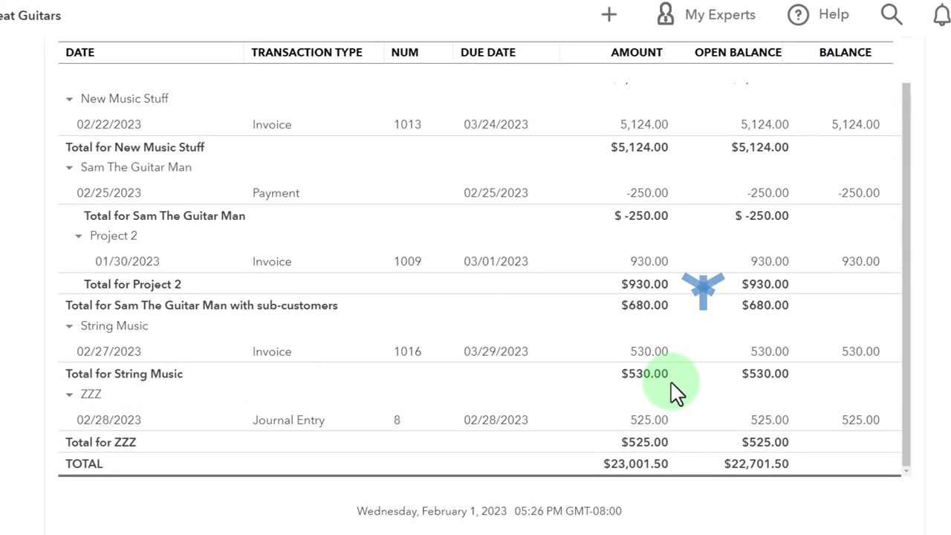
# - Review the Customer Balance Detail entries from String Music back up to Customer 4, including the negative payments
pyautogui.scroll(1, 659, 360)
pyautogui.scroll(1, 676, 394)
pyautogui.scroll(5, 668, 386)
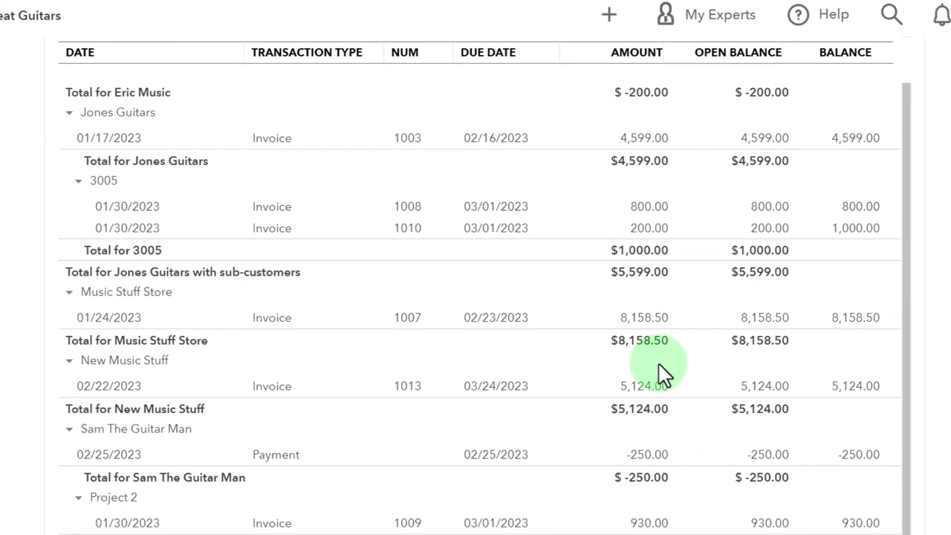
pyautogui.click(79, 5)
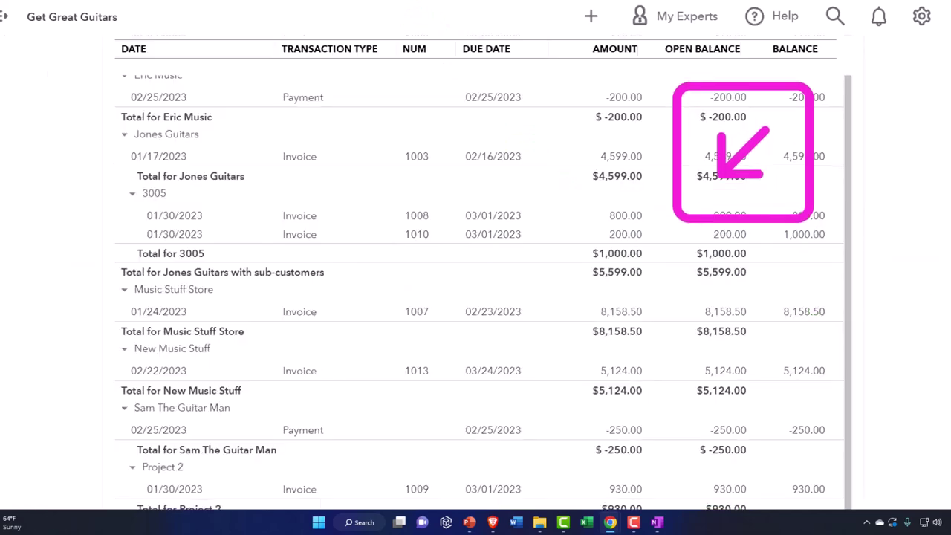
pyautogui.click(469, 236)
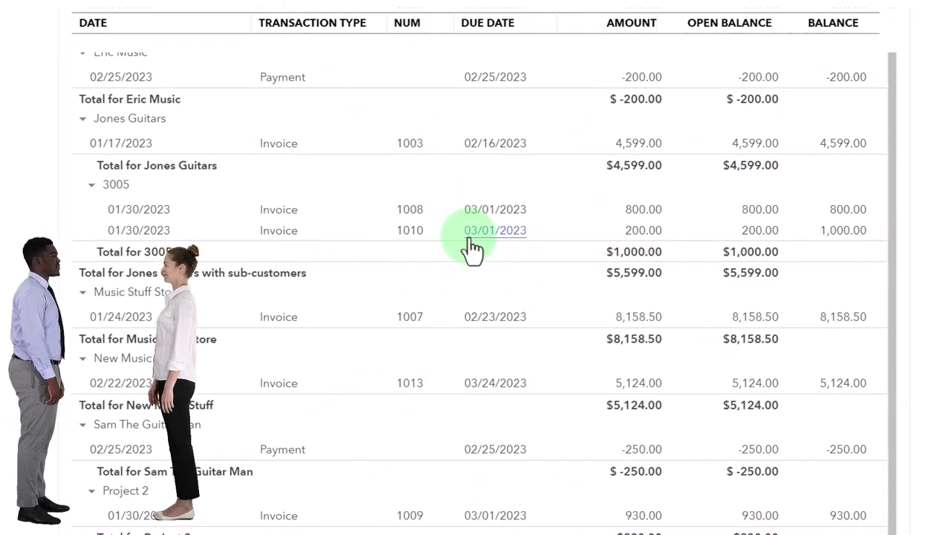
pyautogui.scroll(2, 472, 251)
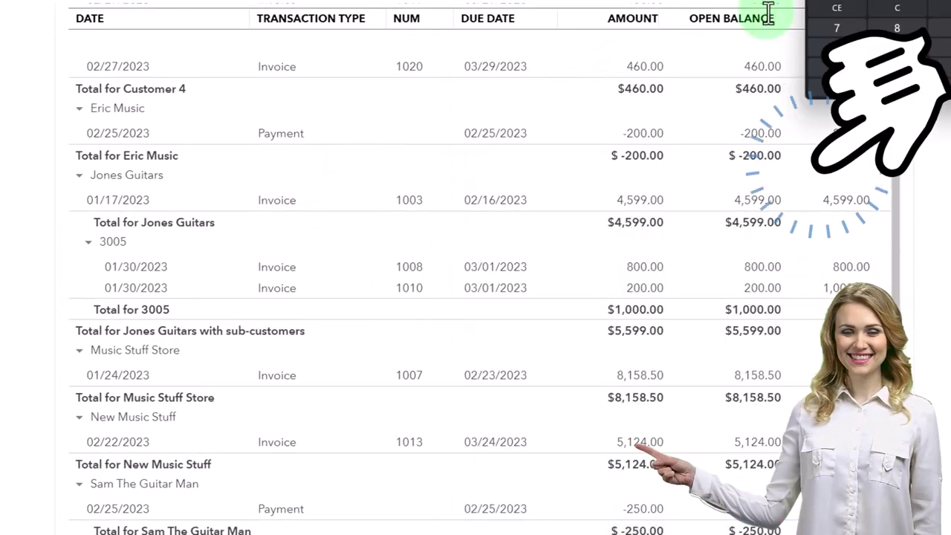
# - Add the 200 and 250 credit balances of Eric Music and Sam The Guitar Man in the calculator, and move it off the report
pyautogui.moveTo(767, 15); pyautogui.dragTo(427, 215)
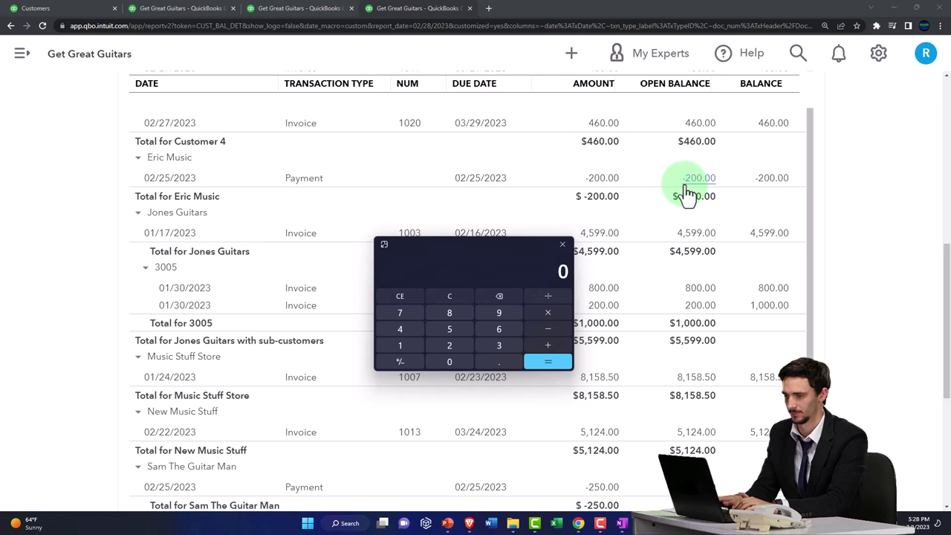
pyautogui.click(448, 295)
pyautogui.write('20')
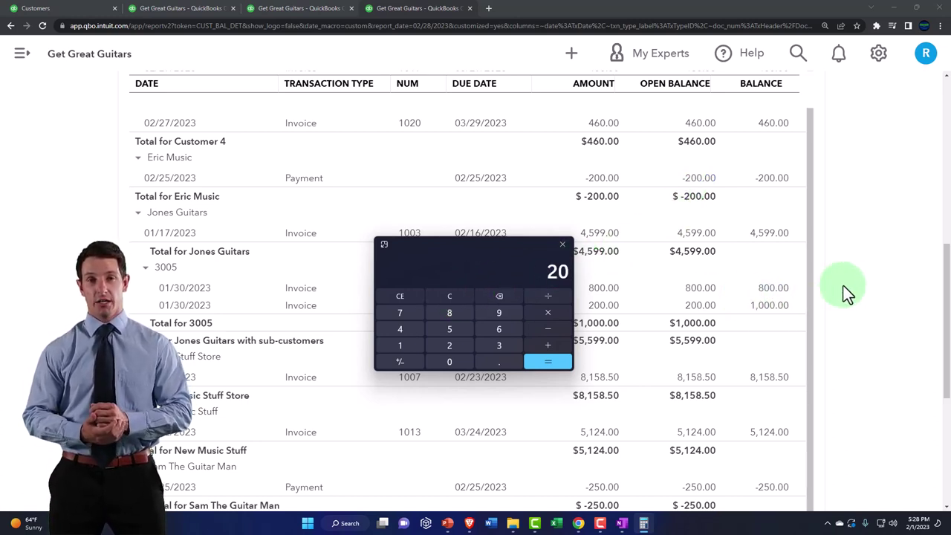
pyautogui.write('0')
pyautogui.scroll(-1, 819, 314)
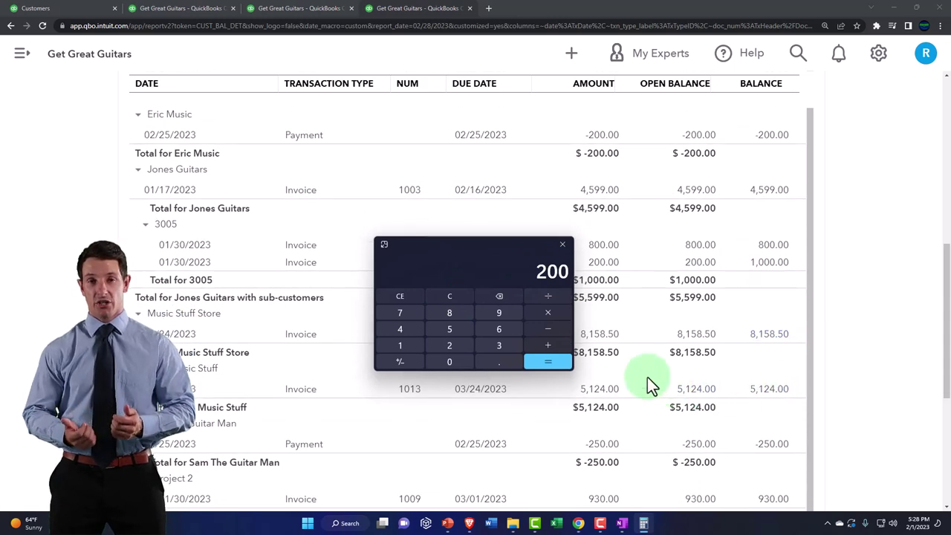
pyautogui.click(553, 339)
pyautogui.write('50')
pyautogui.press('Return')
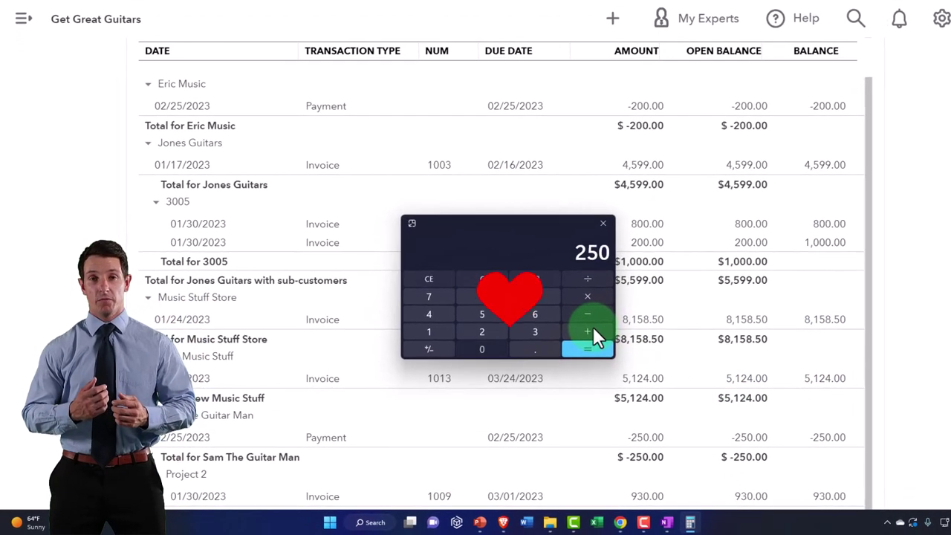
pyautogui.click(593, 330)
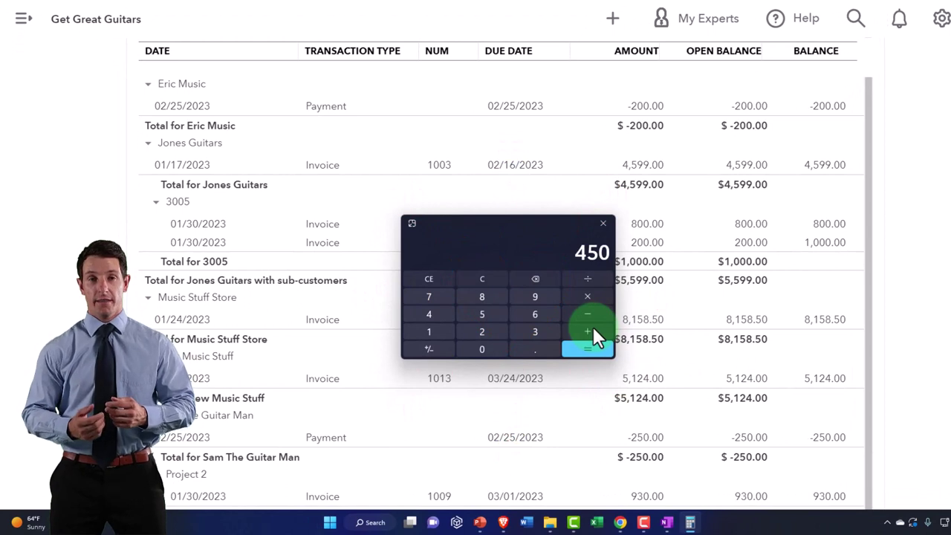
pyautogui.click(761, 392)
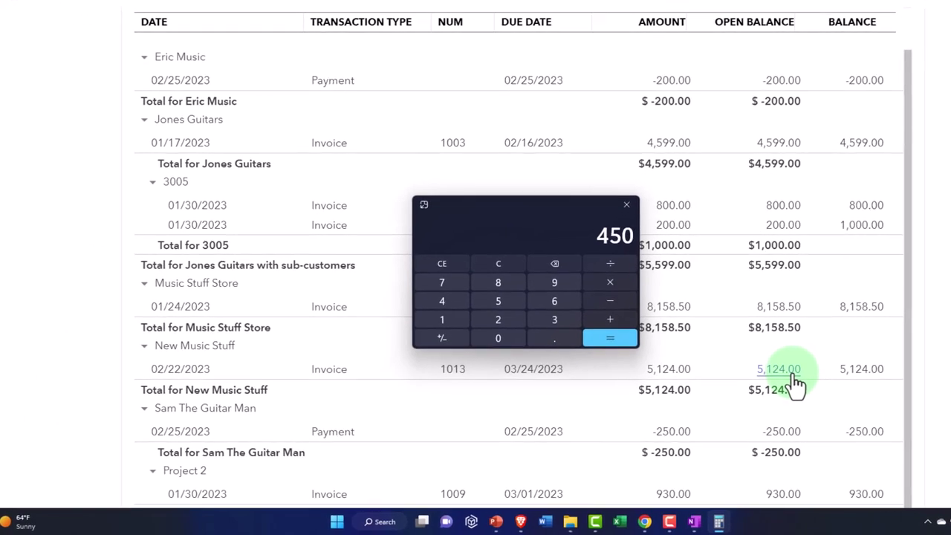
pyautogui.moveTo(498, 200); pyautogui.dragTo(950, 285)
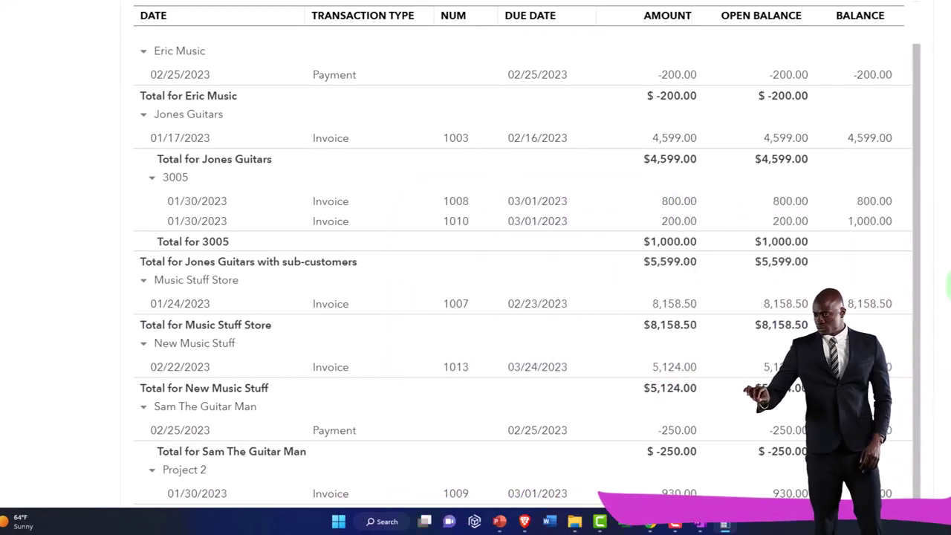
# - Compare the Accounts Receivable line on the Balance Sheet with the customer entries in the Customer Balance Detail report
pyautogui.scroll(1, 675, 323)
pyautogui.scroll(5, 674, 323)
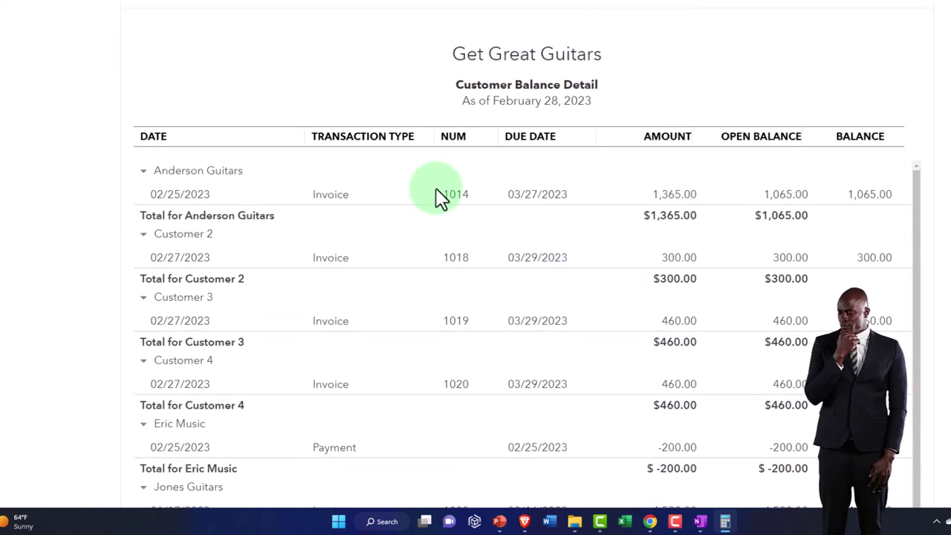
pyautogui.click(186, 8)
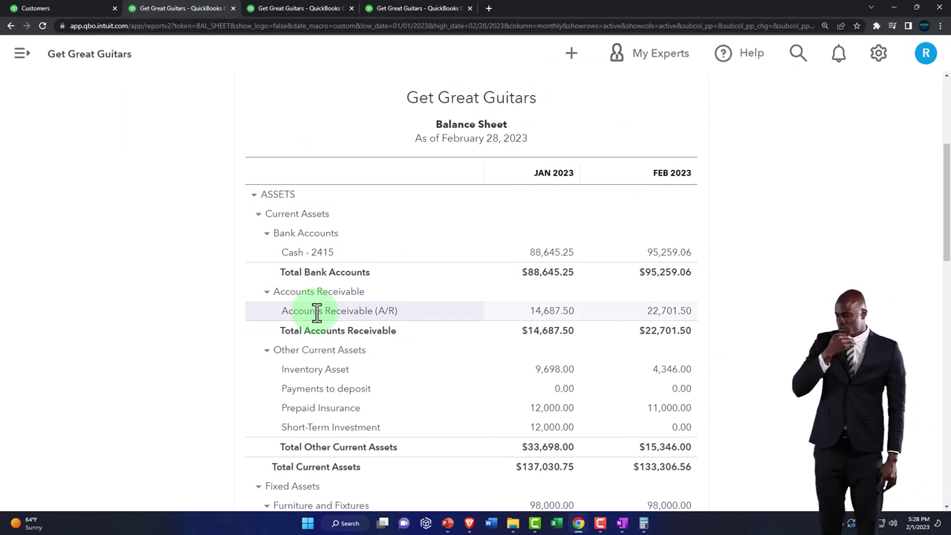
pyautogui.click(401, 11)
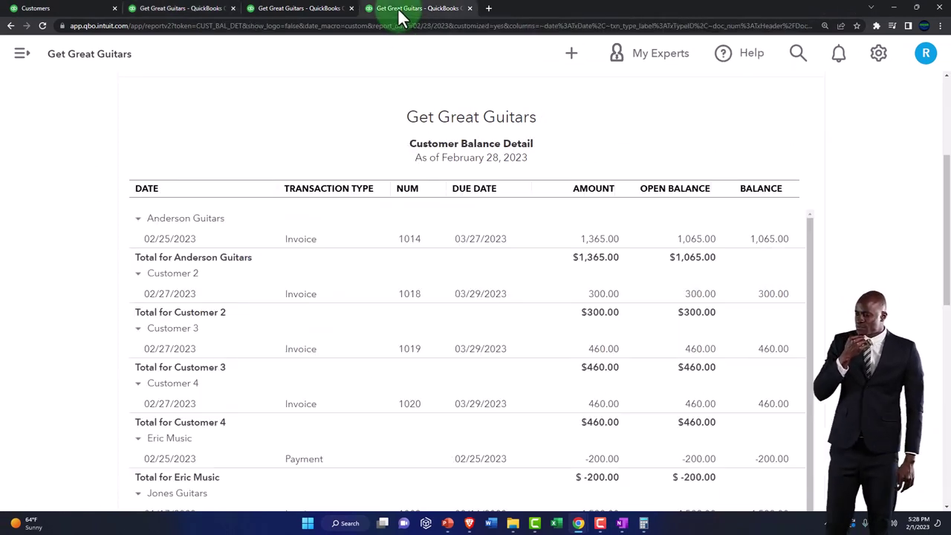
pyautogui.scroll(-1, 502, 433)
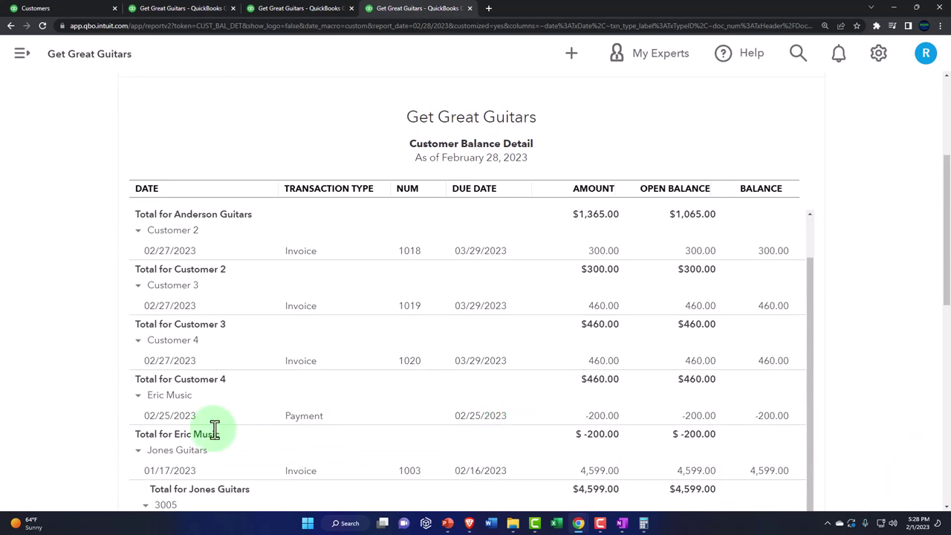
# - Open the Customers list for Get Great Guitars and review the customers' open balances with the navigation menu collapsed
pyautogui.click(77, 13)
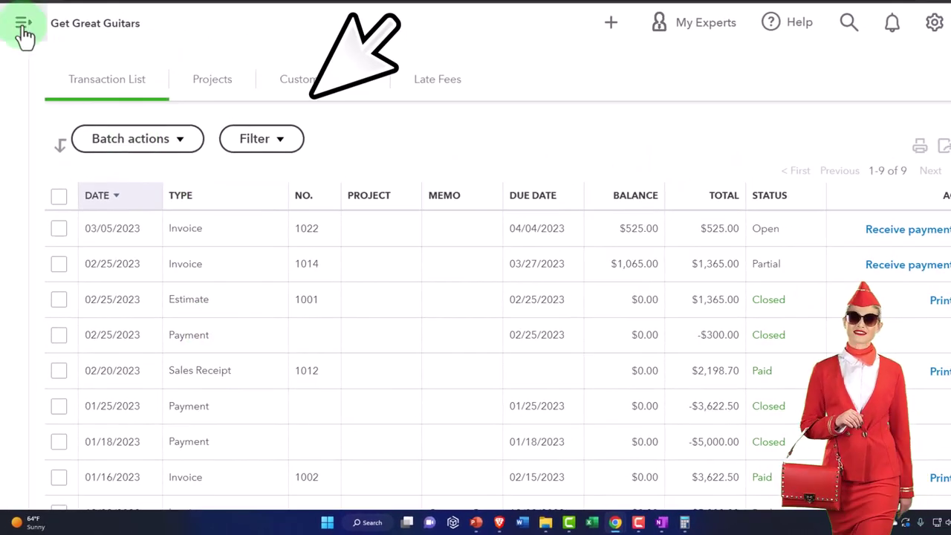
pyautogui.click(25, 33)
pyautogui.click(37, 227)
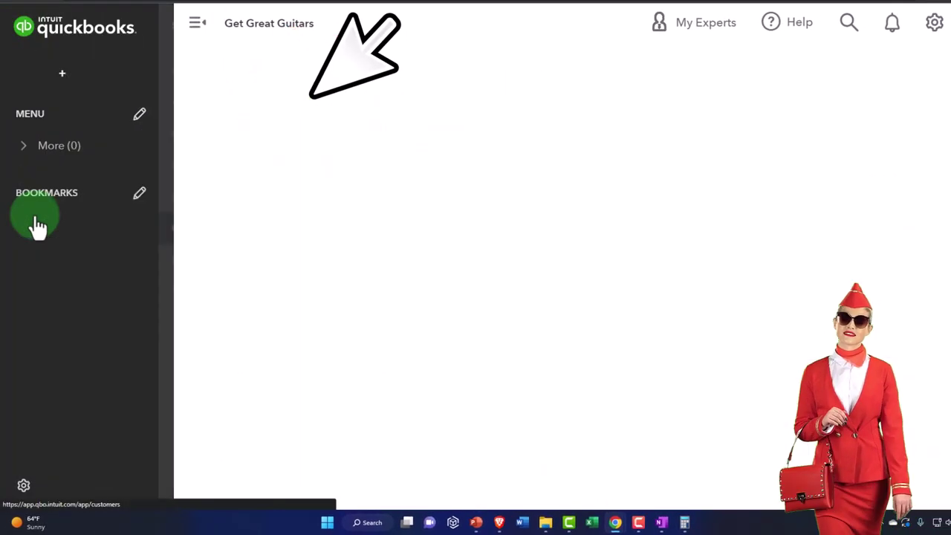
pyautogui.scroll(-3, 89, 245)
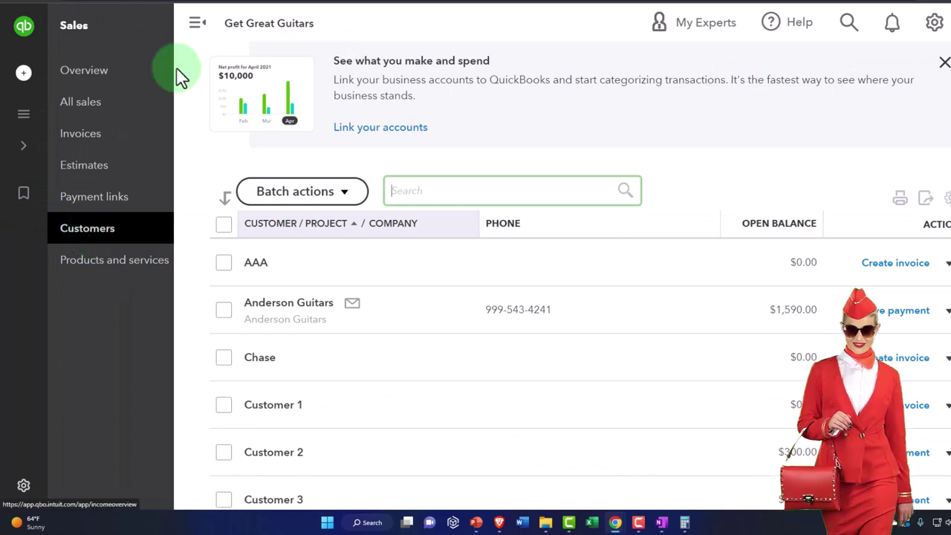
pyautogui.click(194, 31)
pyautogui.scroll(-10, 261, 312)
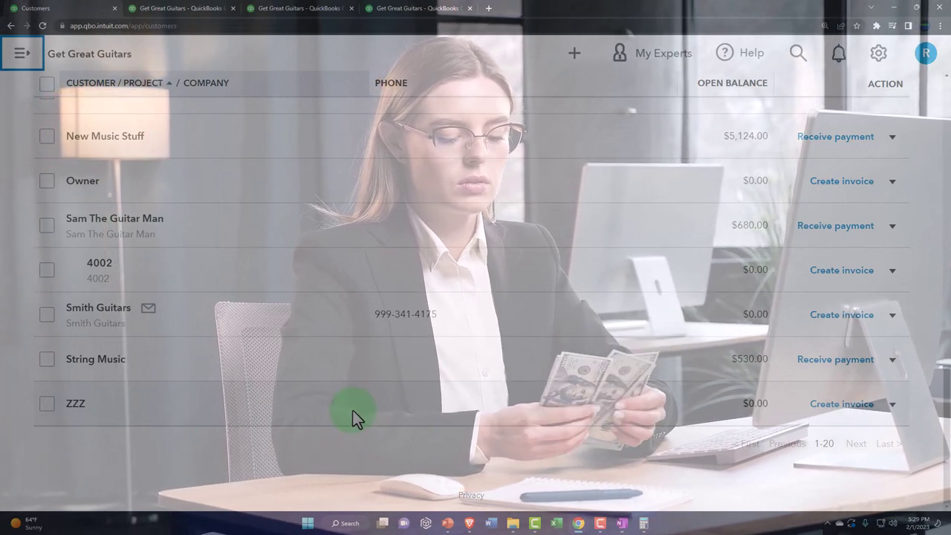
pyautogui.scroll(10, 355, 417)
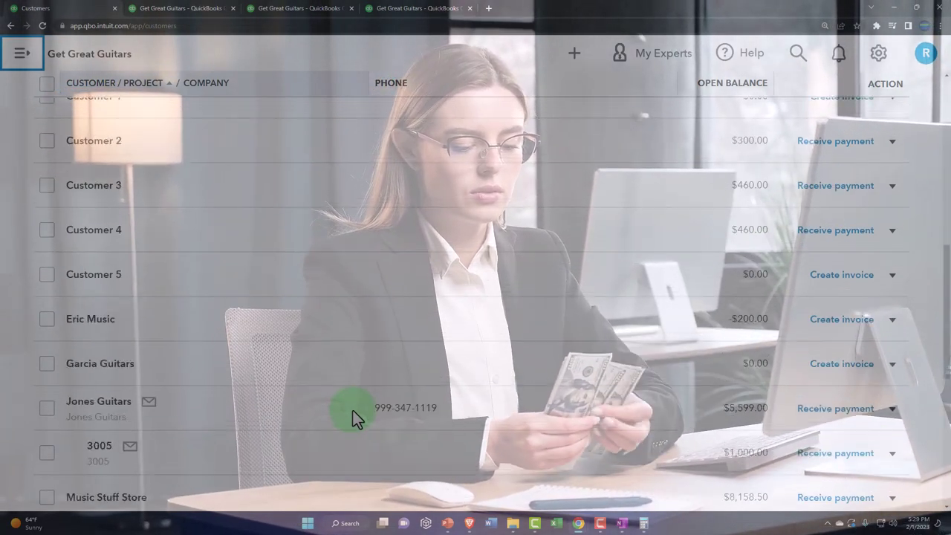
pyautogui.scroll(3, 355, 418)
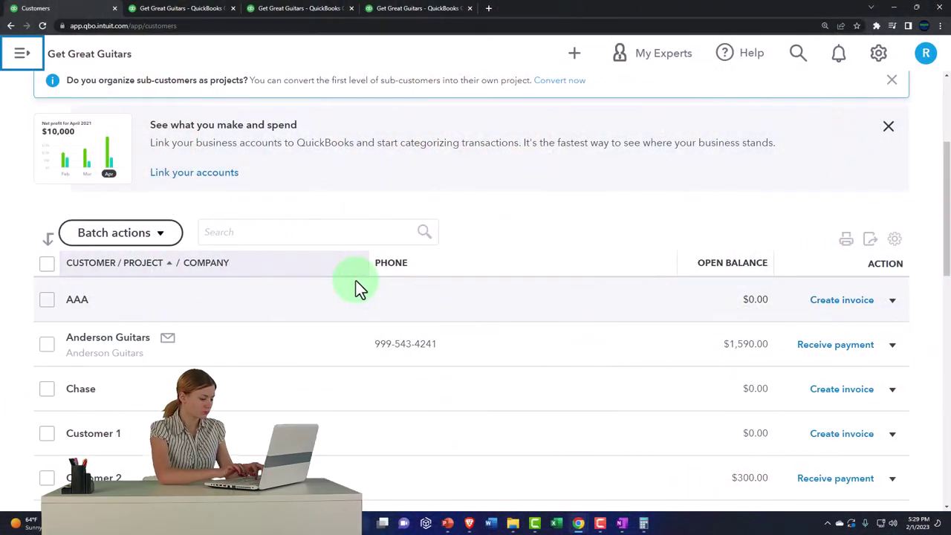
# - Open the Chart of Accounts for Get Great Guitars from the accounting section
pyautogui.click(23, 58)
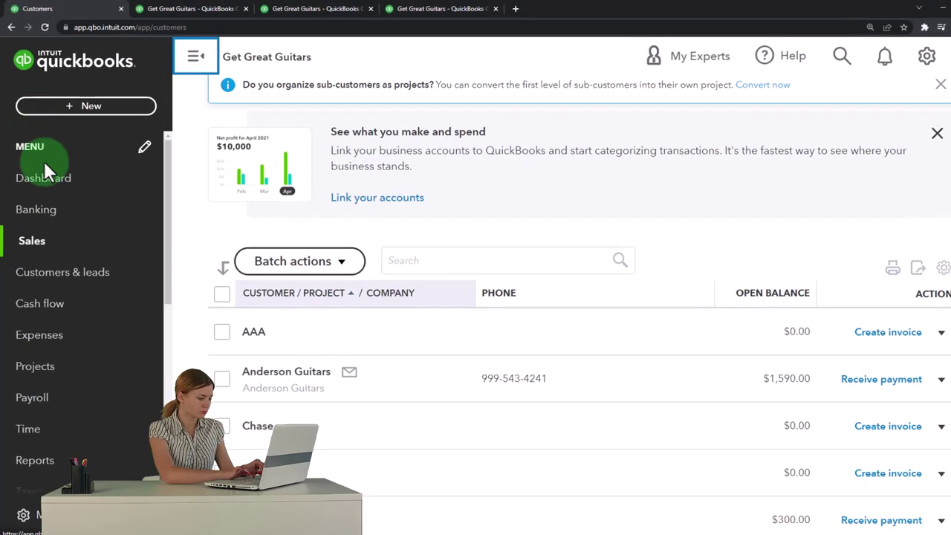
pyautogui.scroll(-3, 77, 274)
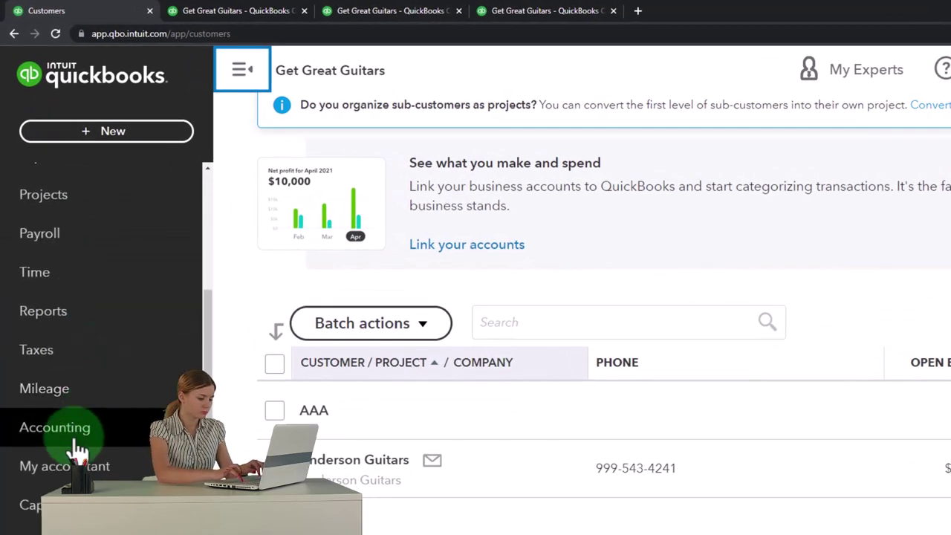
pyautogui.click(75, 440)
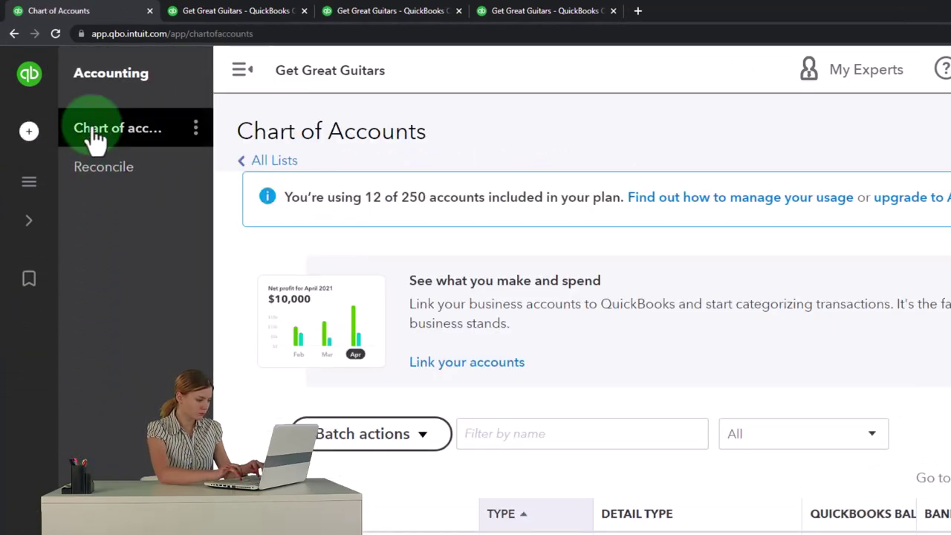
# - View the Chart of Accounts in the Sample Company window's bookkeeping section, and return to the Get Great Guitars window
pyautogui.moveTo(578, 522)
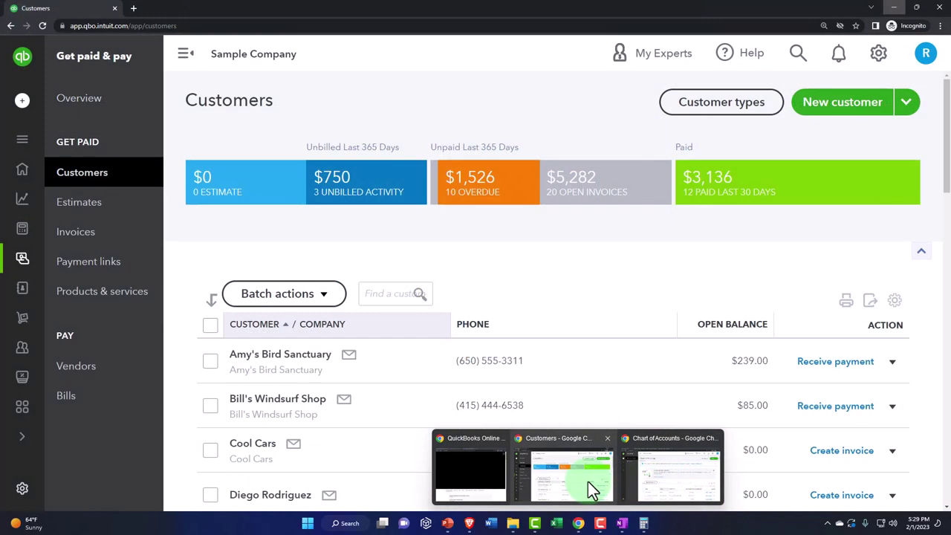
pyautogui.click(587, 481)
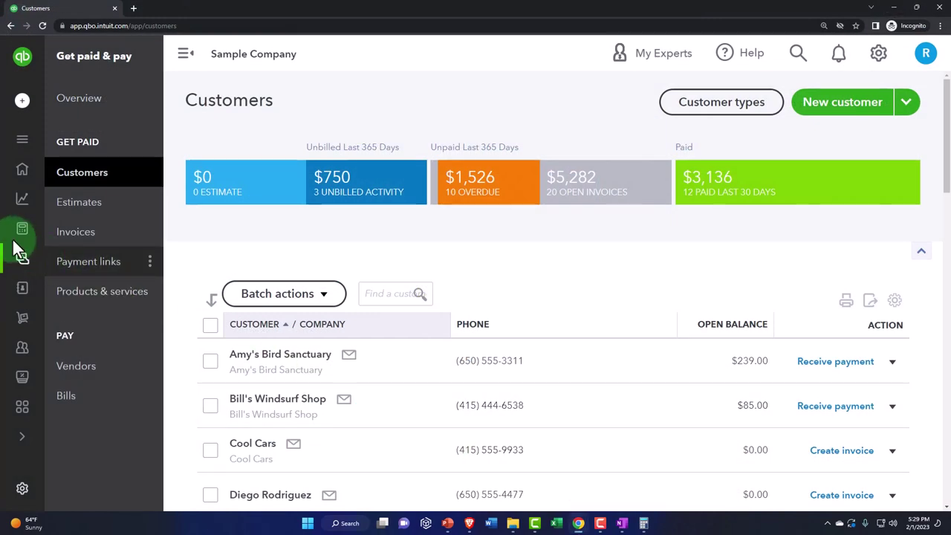
pyautogui.moveTo(17, 248)
pyautogui.click(46, 236)
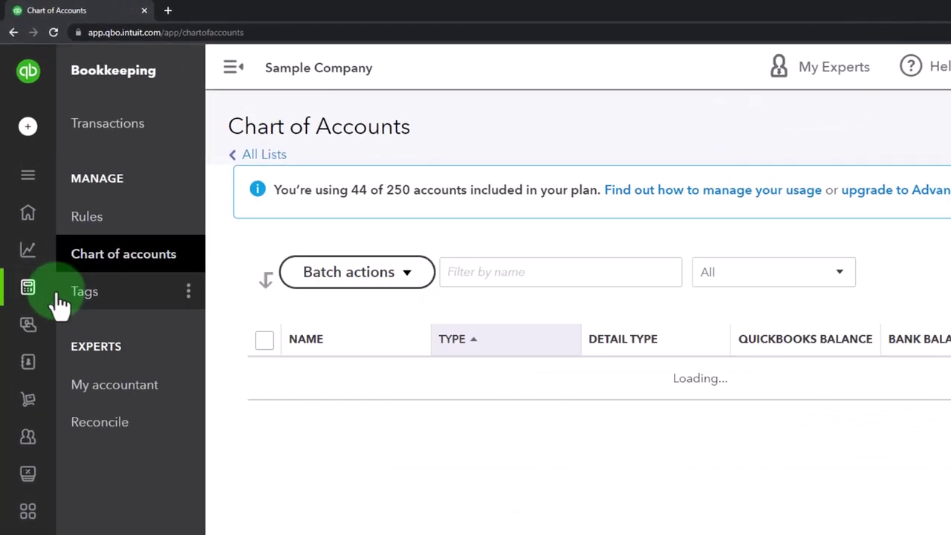
pyautogui.click(103, 271)
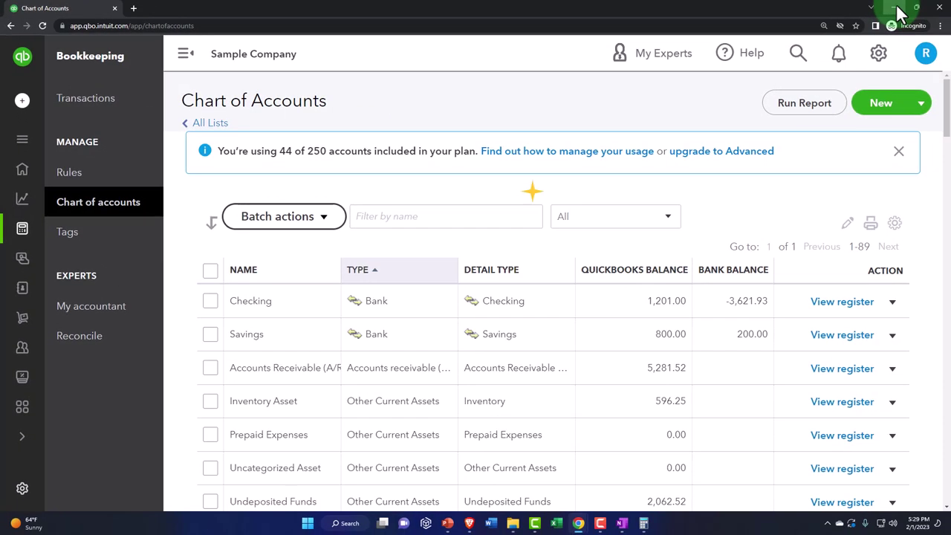
pyautogui.click(896, 6)
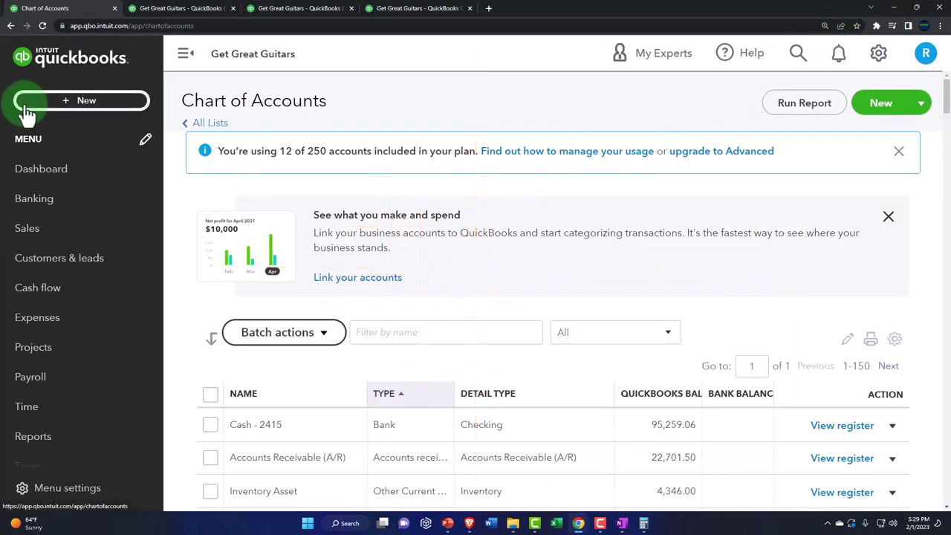
# - View the transaction types available for a new entry, close the list and collapse the navigation menu
pyautogui.click(30, 102)
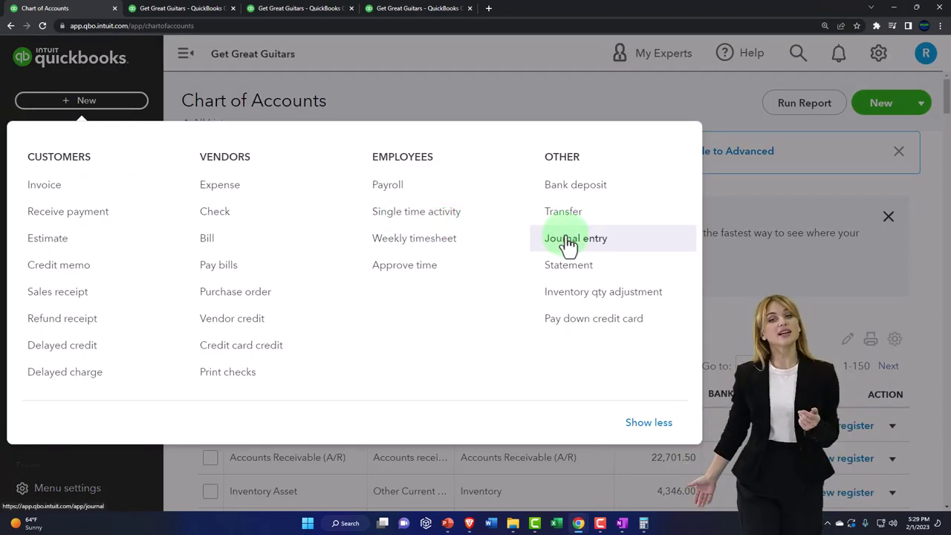
pyautogui.click(475, 86)
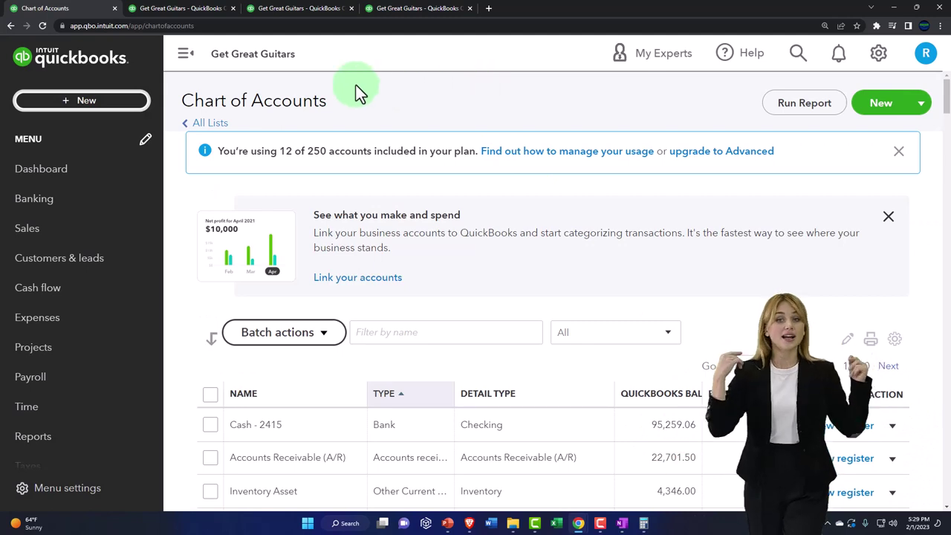
pyautogui.click(185, 55)
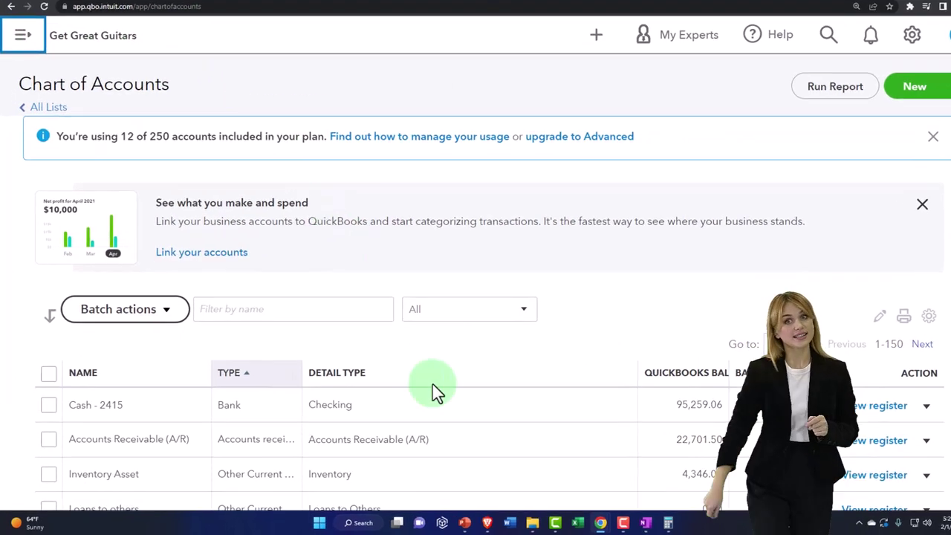
# - Examine the Chart of Accounts from the bank and Accounts Receivable accounts down to the current liabilities
pyautogui.scroll(-1, 435, 390)
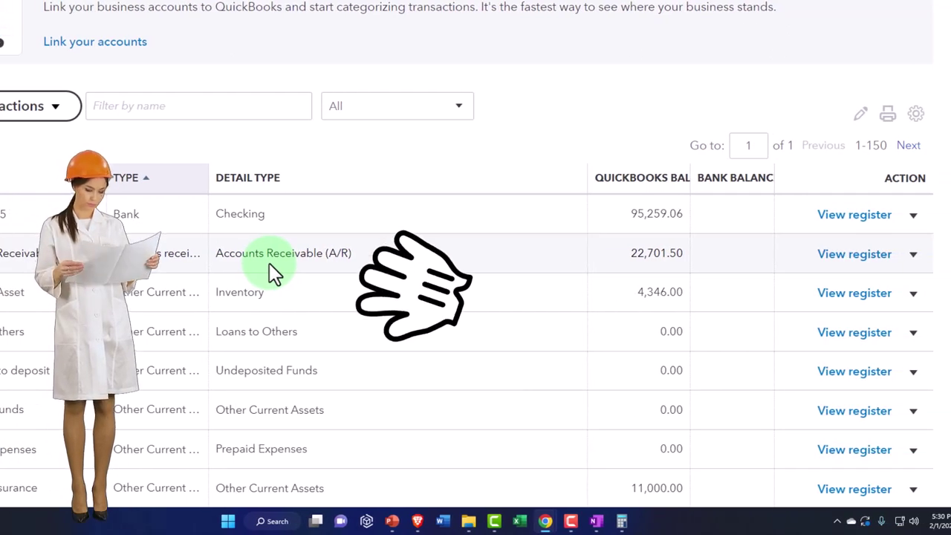
pyautogui.scroll(-2, 269, 263)
pyautogui.scroll(-4, 269, 264)
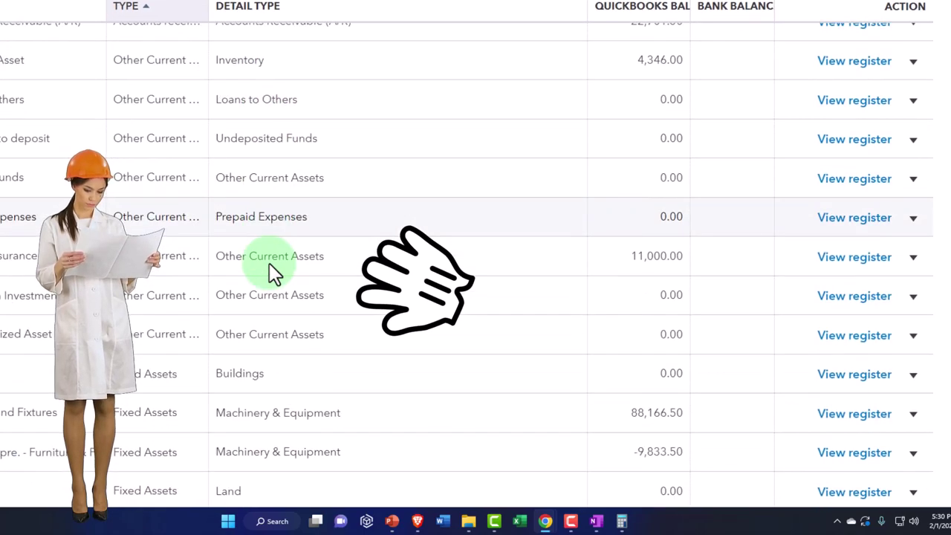
pyautogui.scroll(-1, 299, 273)
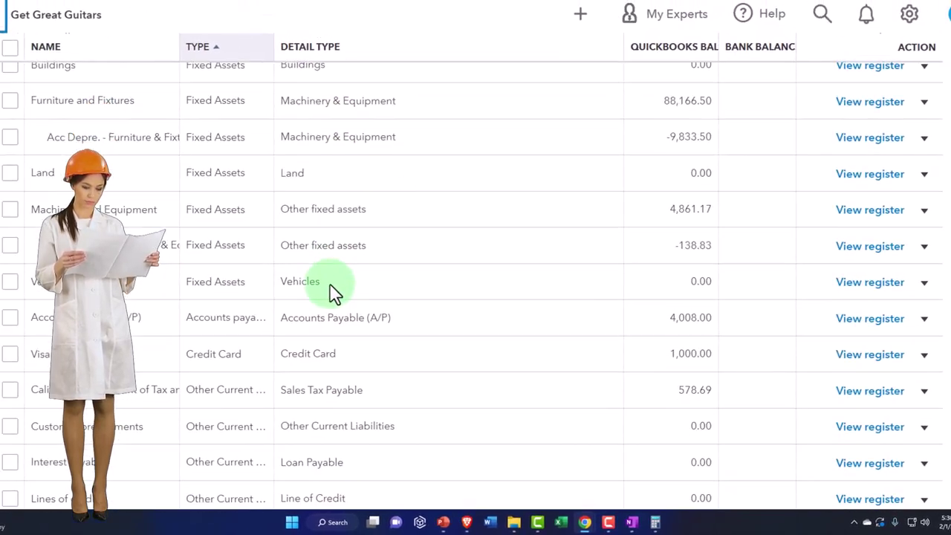
# - Open the register of the Unearned Revenue liability account from the Chart of Accounts
pyautogui.scroll(-1, 300, 282)
pyautogui.scroll(-1, 331, 293)
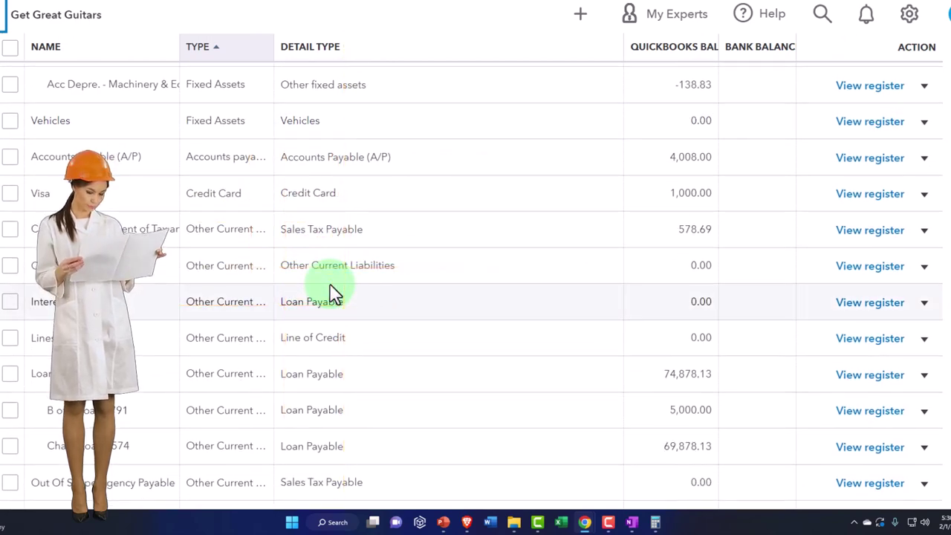
pyautogui.scroll(-5, 178, 257)
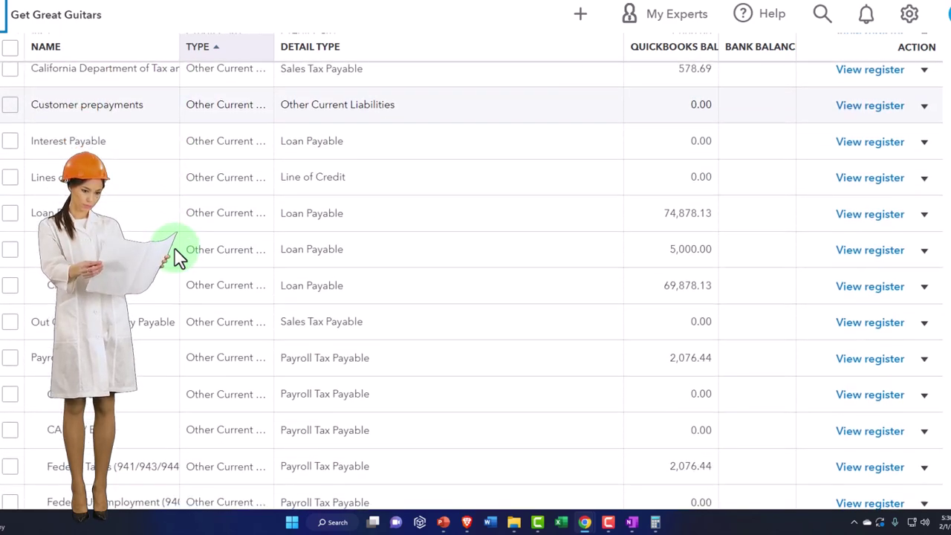
pyautogui.scroll(-2, 178, 256)
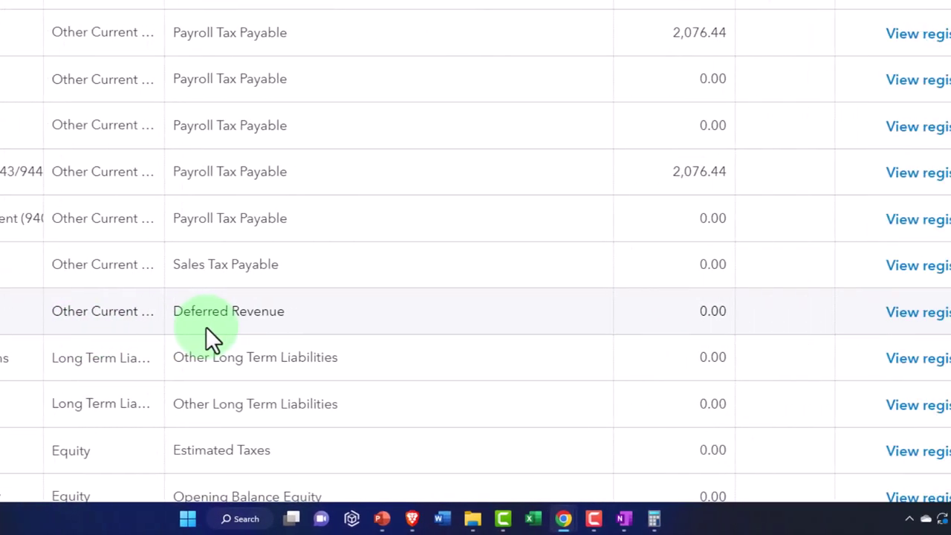
pyautogui.click(814, 315)
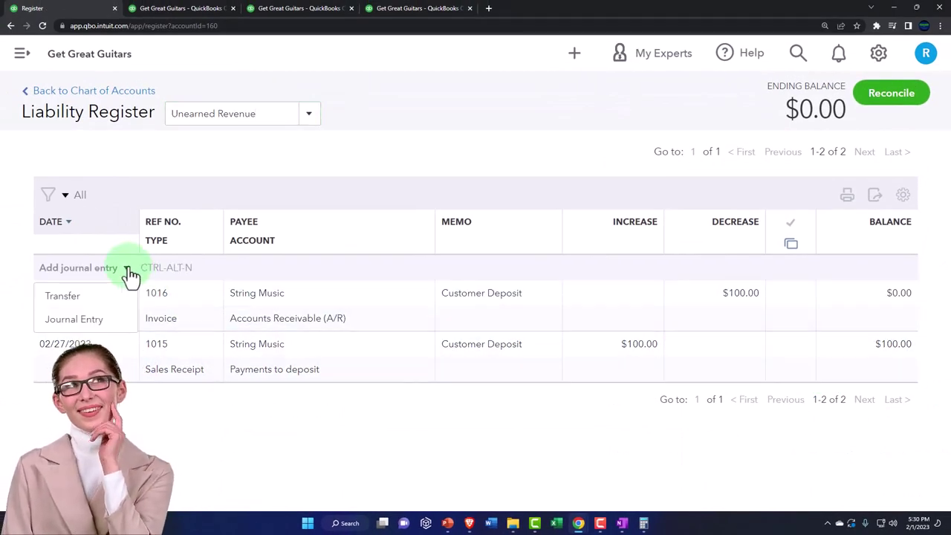
# - Start a journal entry in the Unearned Revenue register dated 02/28/2023, leaving the payee blank
pyautogui.click(96, 321)
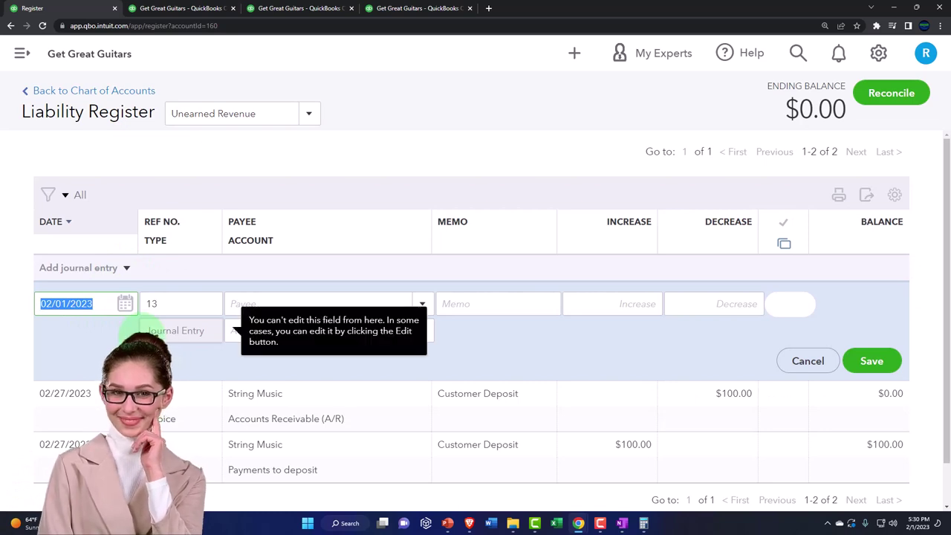
pyautogui.write('02/28/2023')
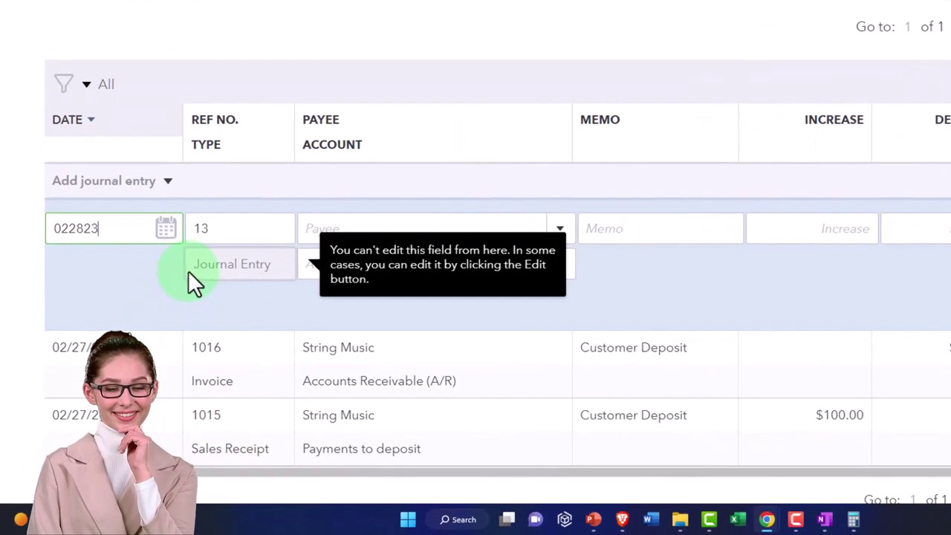
pyautogui.press('Tab')
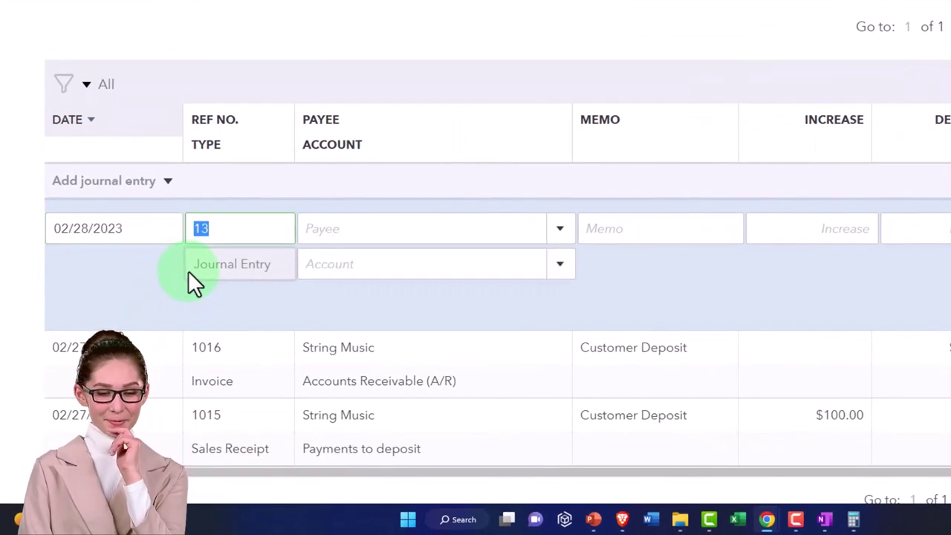
pyautogui.press('Tab')
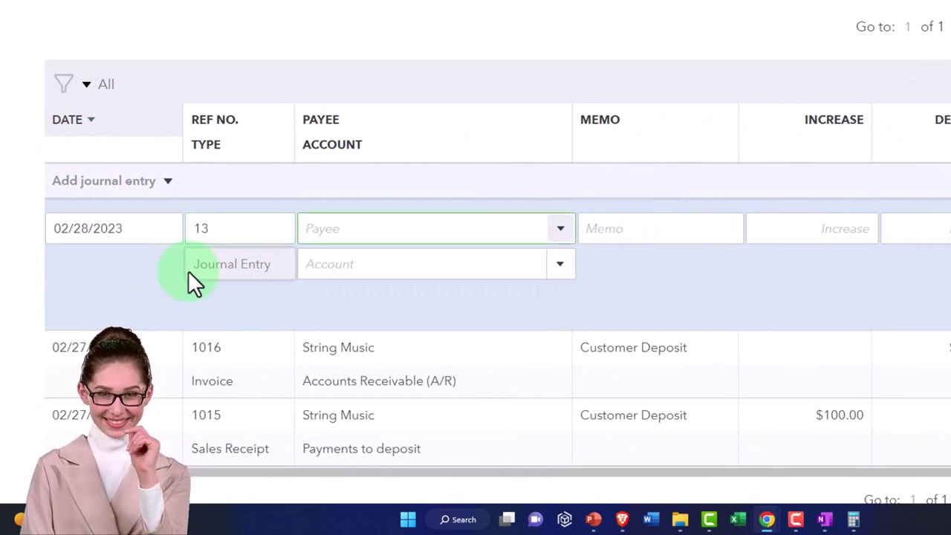
pyautogui.press('Tab')
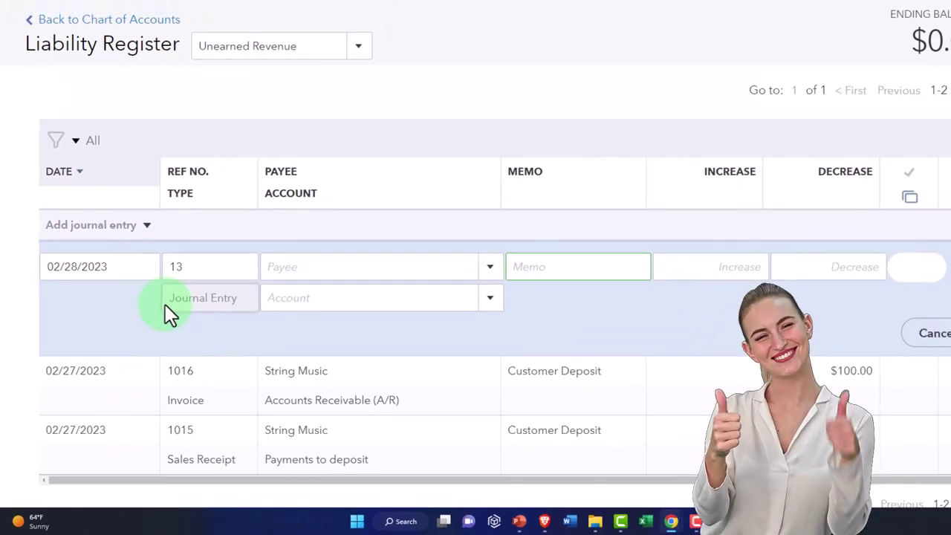
# - Enter the memo "ADJ Entry" and an increase of 450.00 in the register's journal entry
pyautogui.write('A')
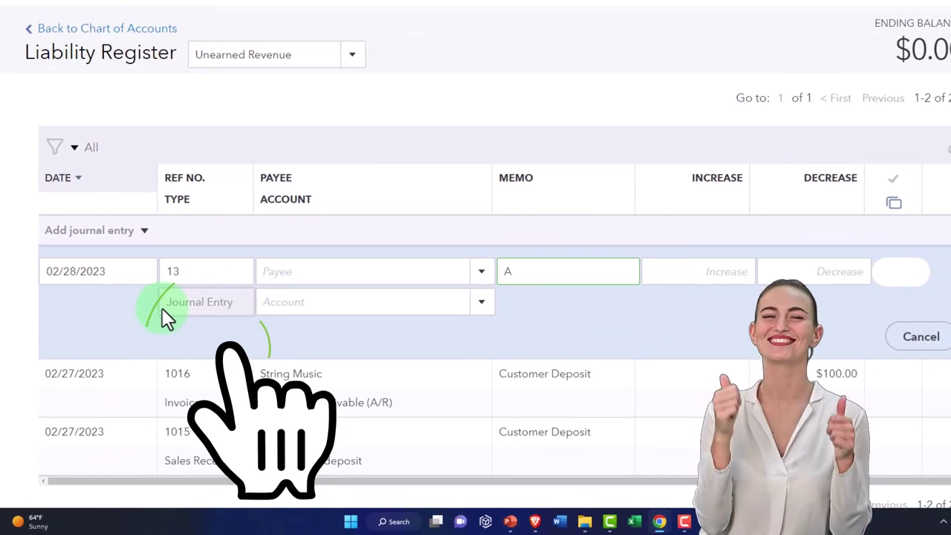
pyautogui.write('D')
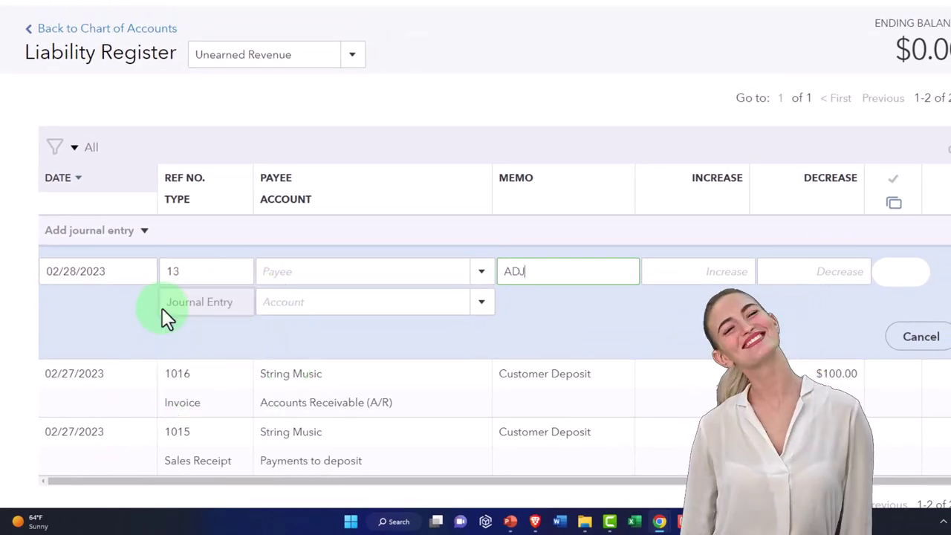
pyautogui.write('J')
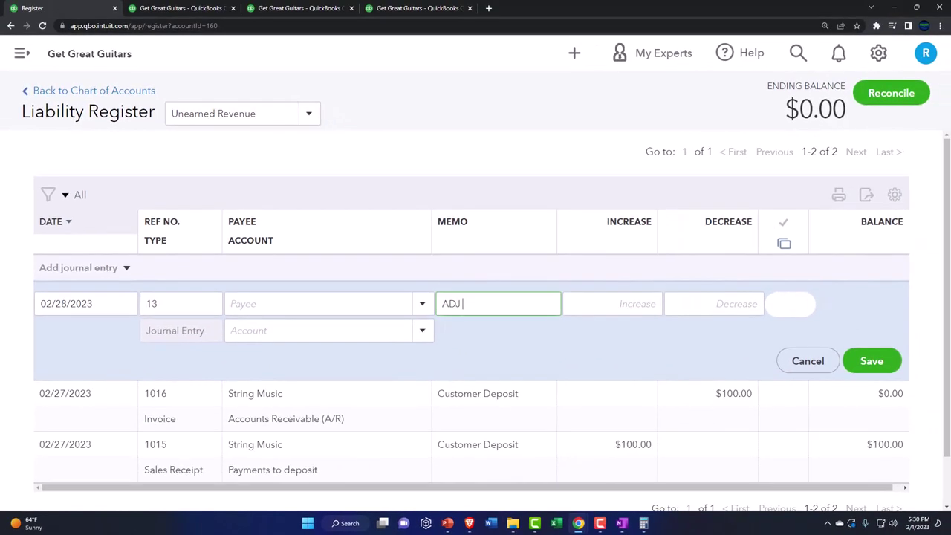
pyautogui.doubleClick(512, 306)
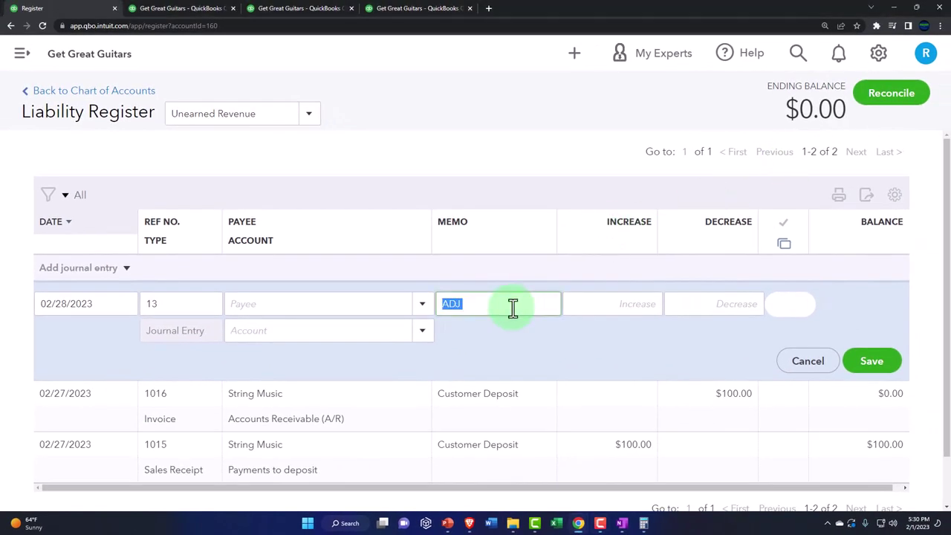
pyautogui.write('Entry')
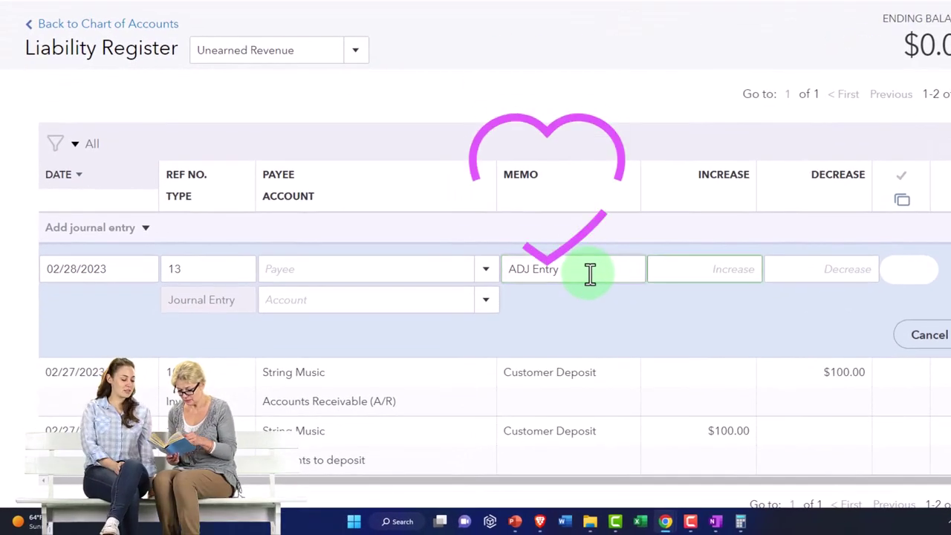
pyautogui.click(589, 274)
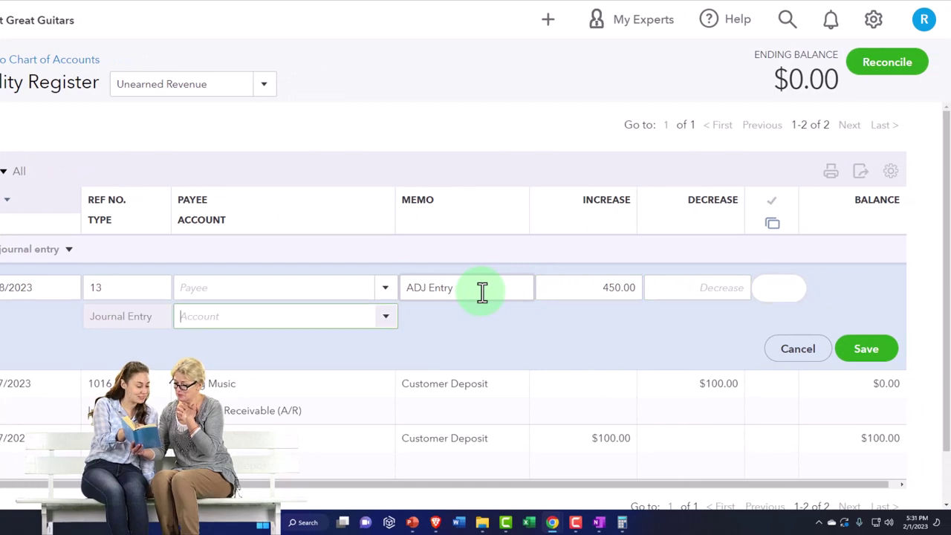
# - Choose Accounts Receivable (A/R) as the offsetting account, try to save the register entry, and cancel it
pyautogui.write('Acc')
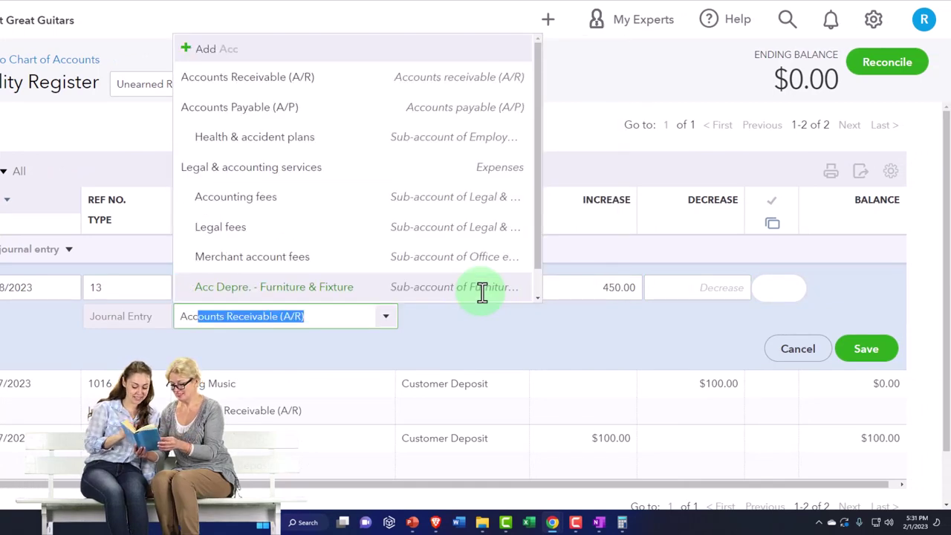
pyautogui.press('Tab')
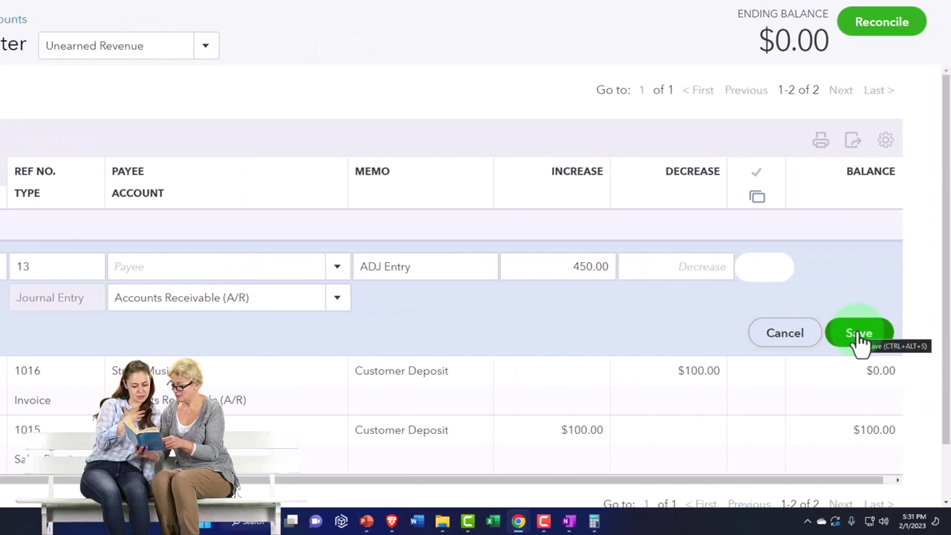
pyautogui.click(860, 336)
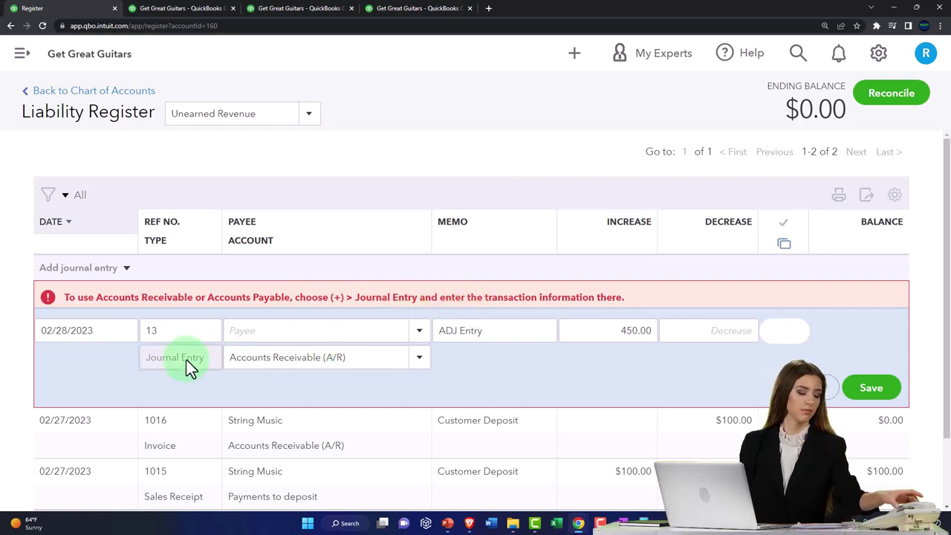
pyautogui.moveTo(186, 359)
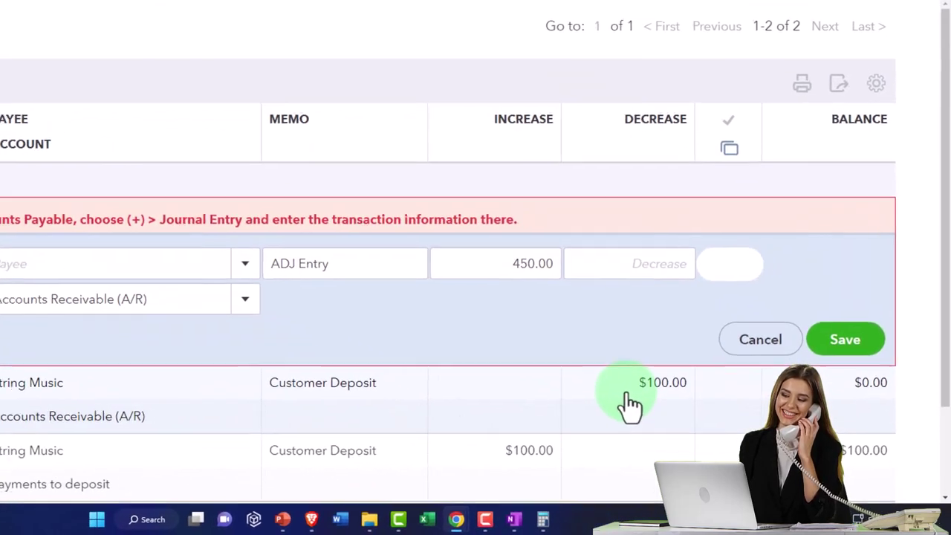
pyautogui.click(739, 345)
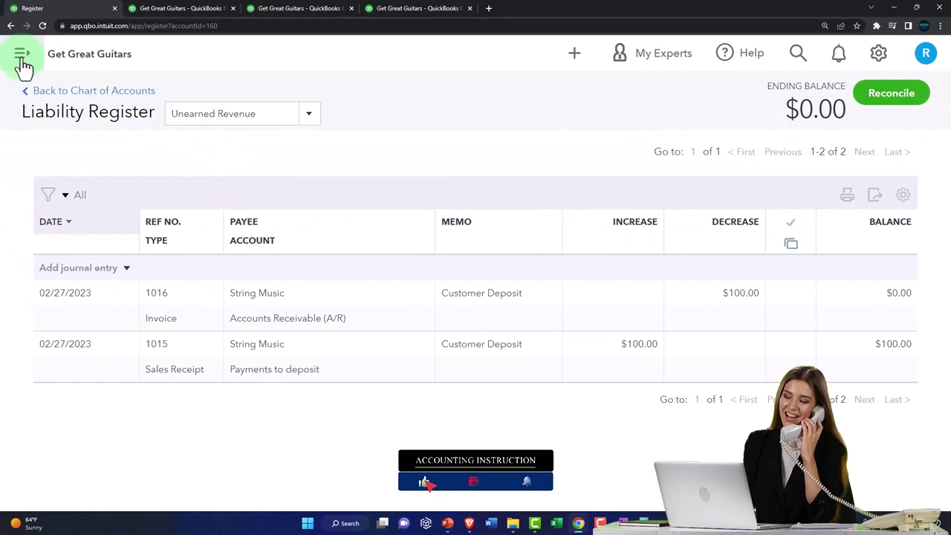
# - Create a new journal entry from the list of transaction types and set its journal date to 02/28/2023
pyautogui.click(22, 55)
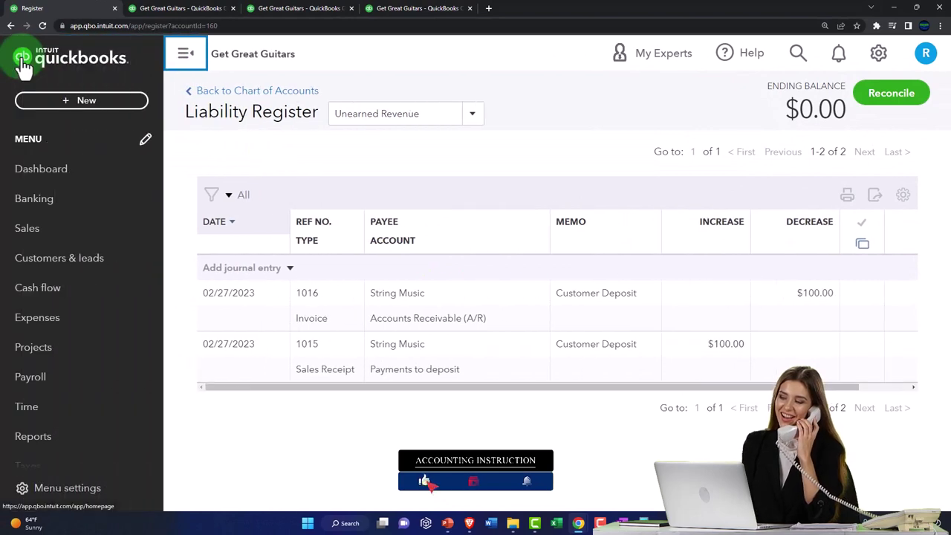
pyautogui.click(65, 104)
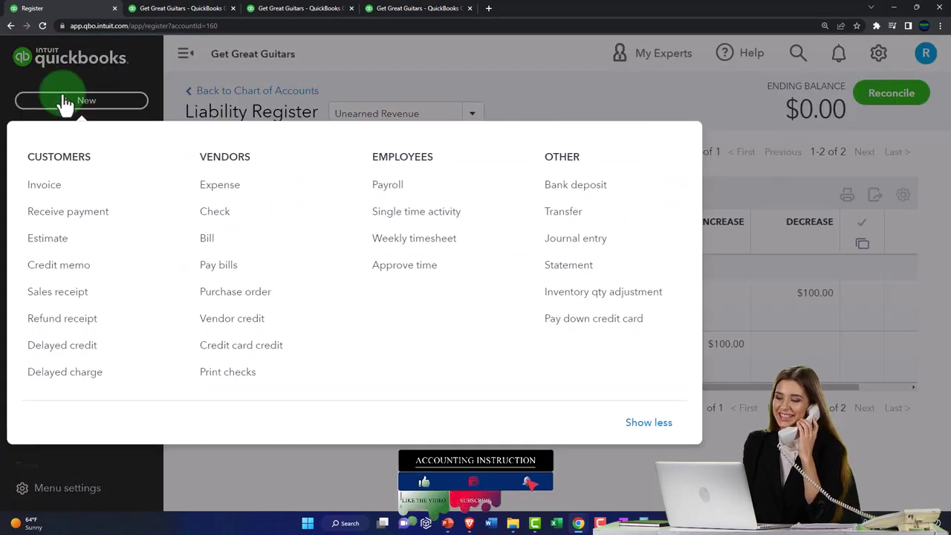
pyautogui.click(563, 241)
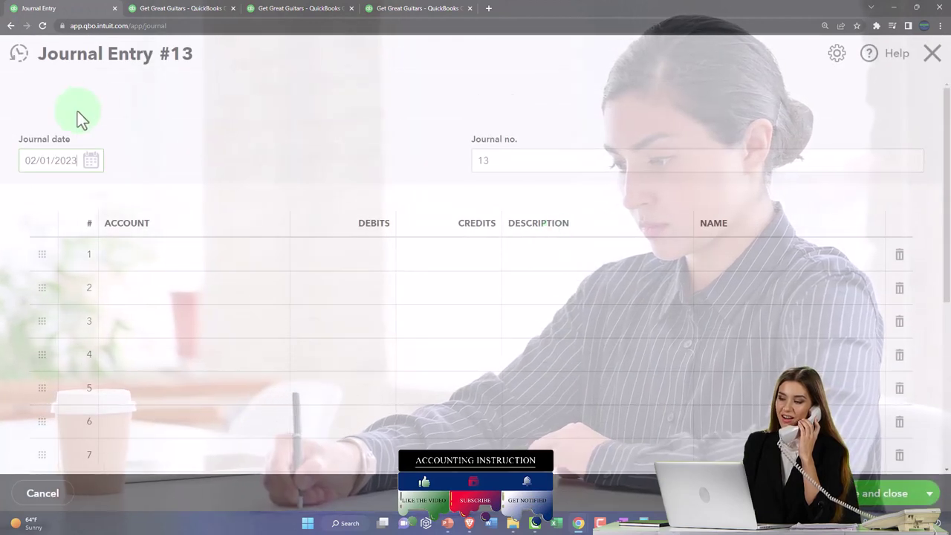
pyautogui.tripleClick(27, 167)
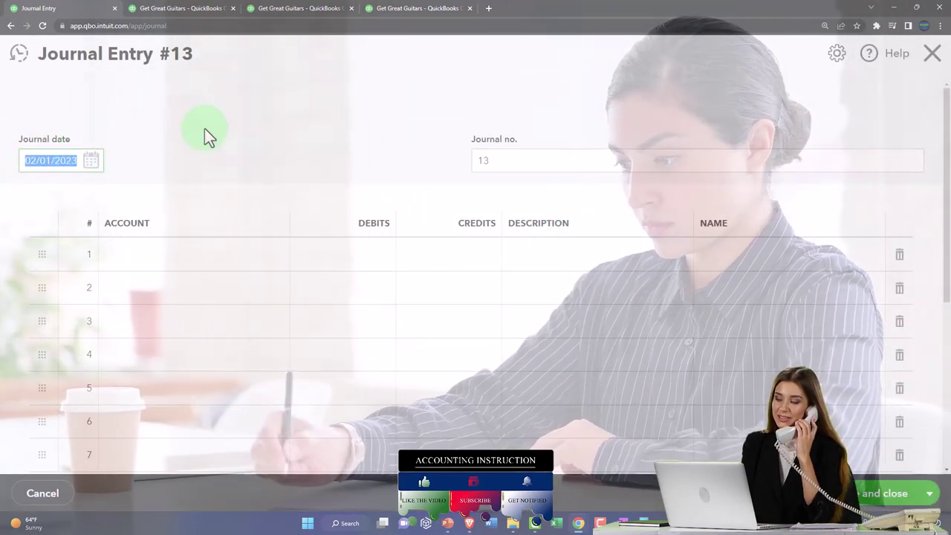
pyautogui.write('02/28/2023')
pyautogui.press('Tab')
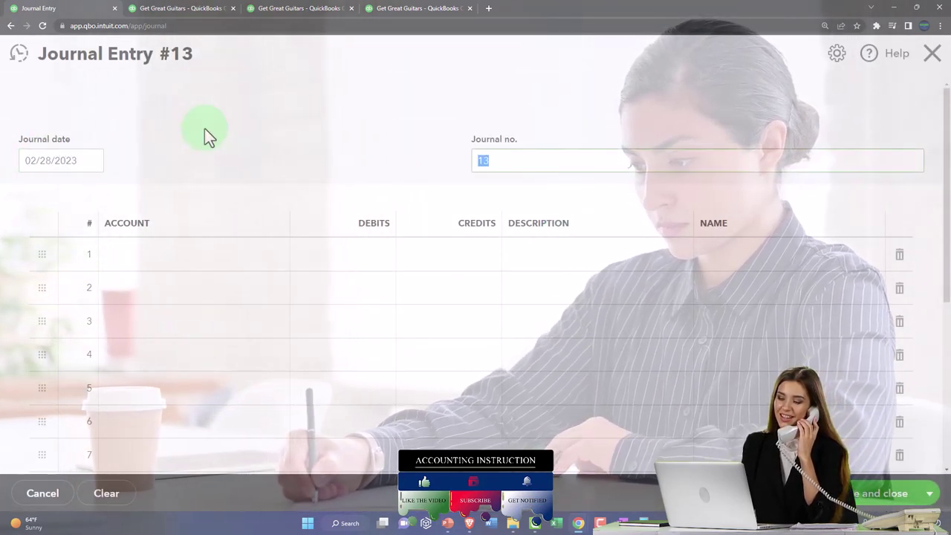
pyautogui.press('Tab')
# - Set the first journal line to Accounts Receivable (A/R) with a debit of 450.00
pyautogui.write('A')
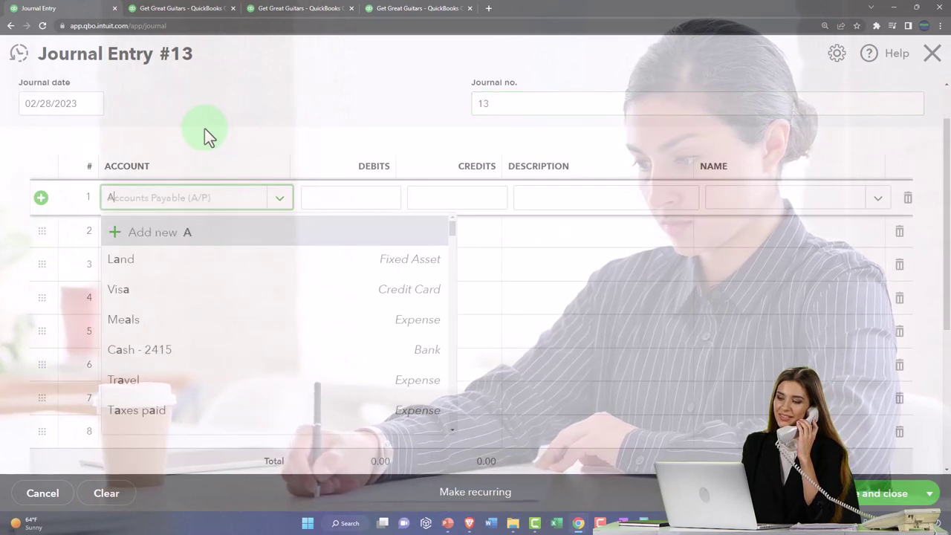
pyautogui.write('cc')
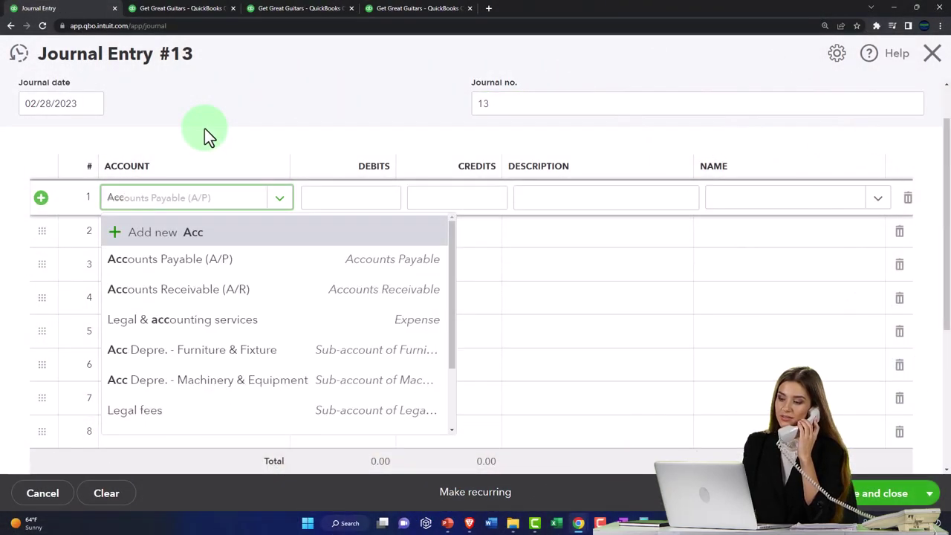
pyautogui.press('Down')
pyautogui.press('Down')
pyautogui.press('Down')
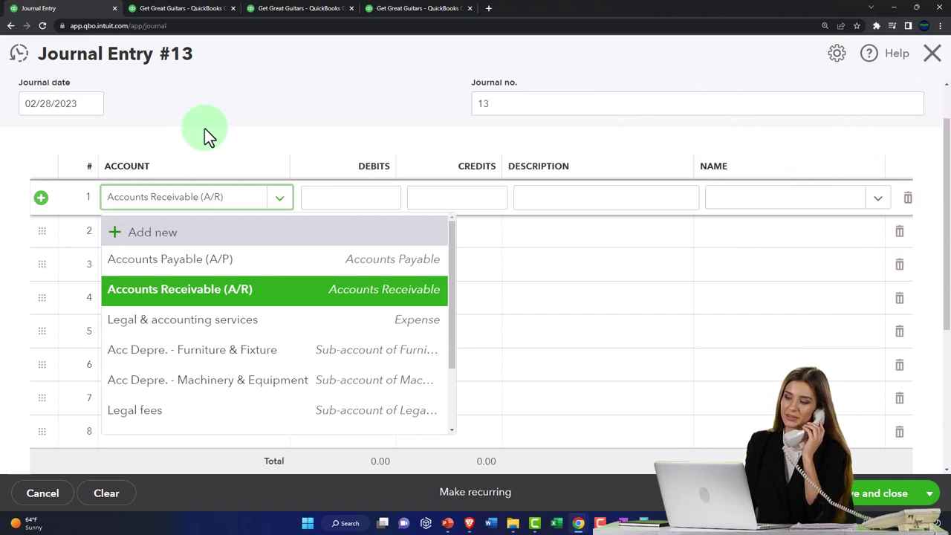
pyautogui.press('Tab')
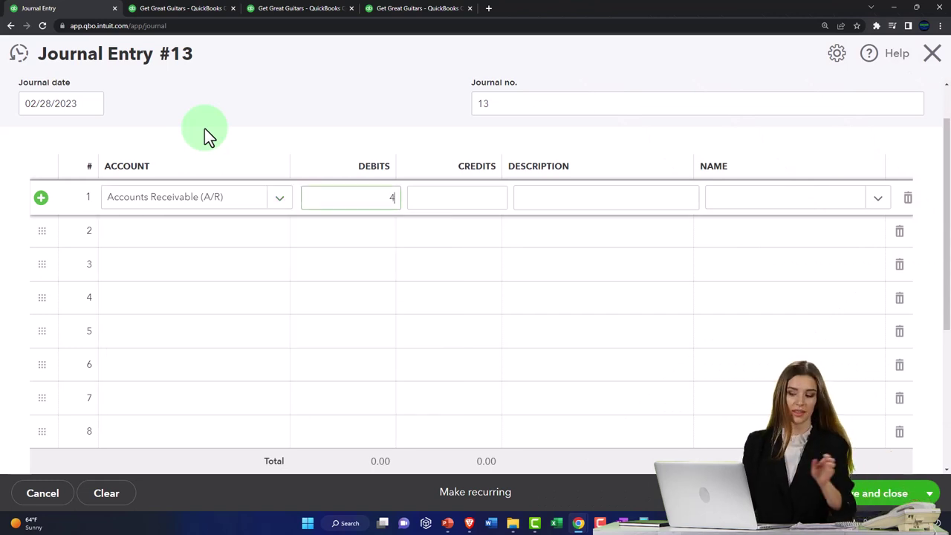
pyautogui.press('Tab')
pyautogui.press('Tab')
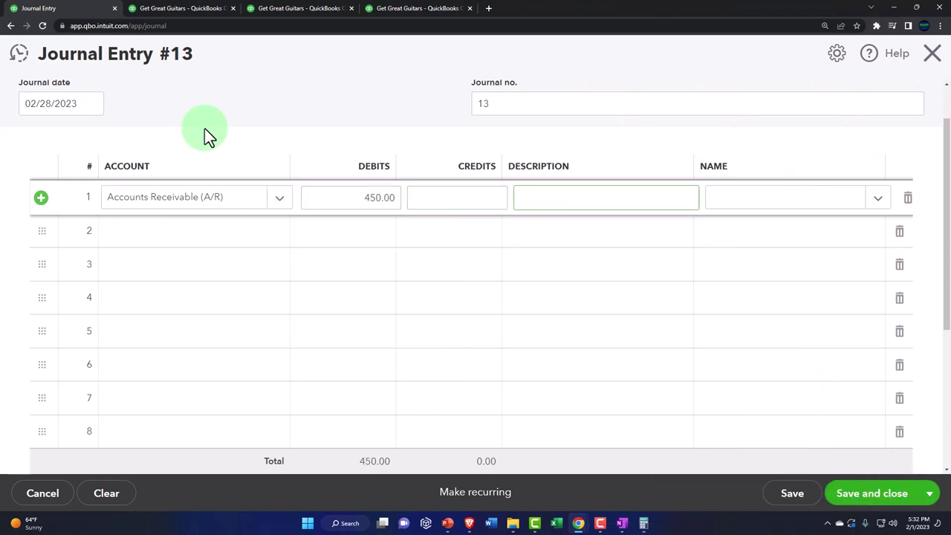
# - Give the Accounts Receivable line the description "ADJ Entry" and assign it to customer ZZZ
pyautogui.write('ADJ Entry')
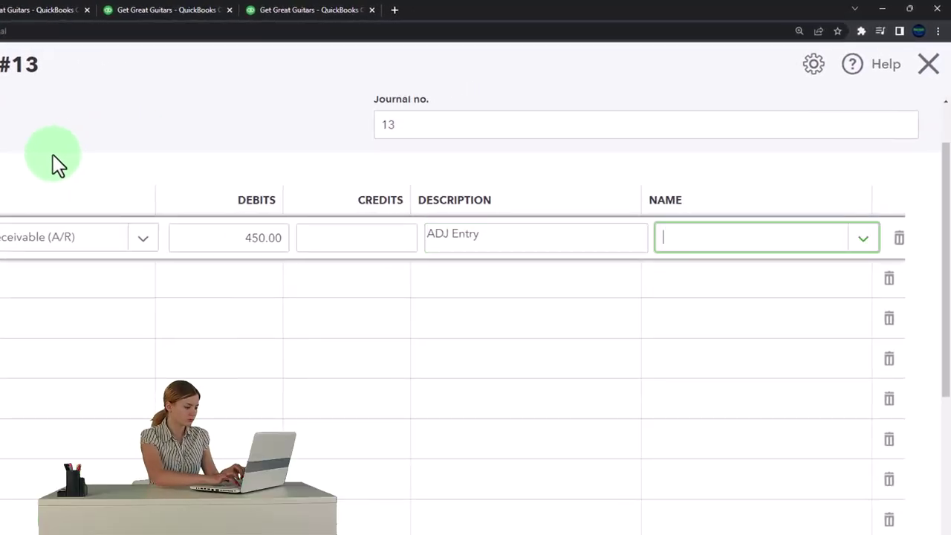
pyautogui.write('ZZZ')
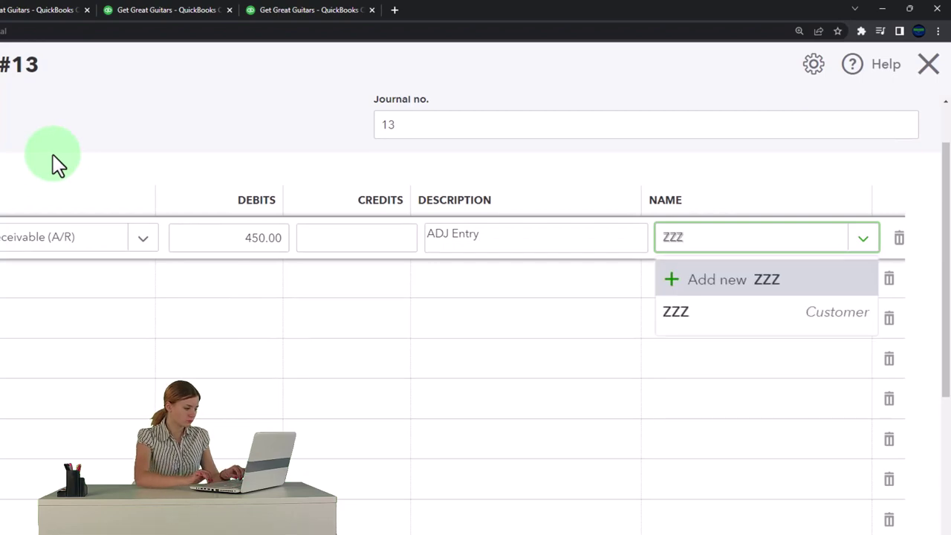
pyautogui.press('Tab')
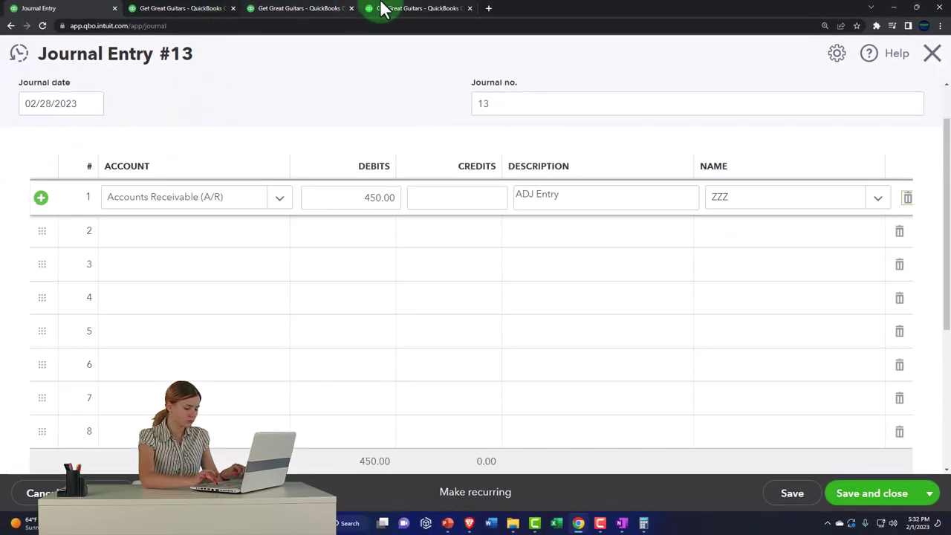
# - Review the customer balances in the Customer Balance Detail report and the receivables on the balance sheet, and return to the journal entry
pyautogui.click(384, 8)
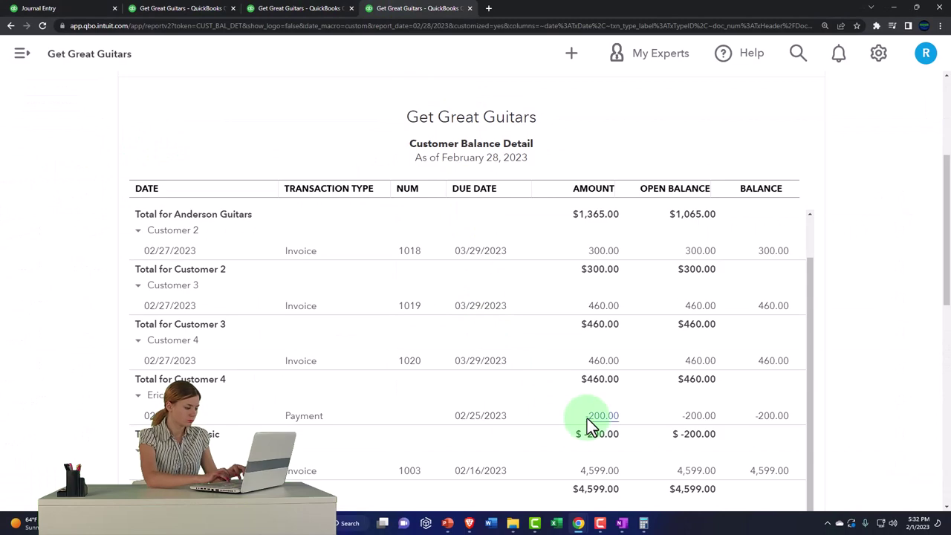
pyautogui.scroll(-3, 587, 418)
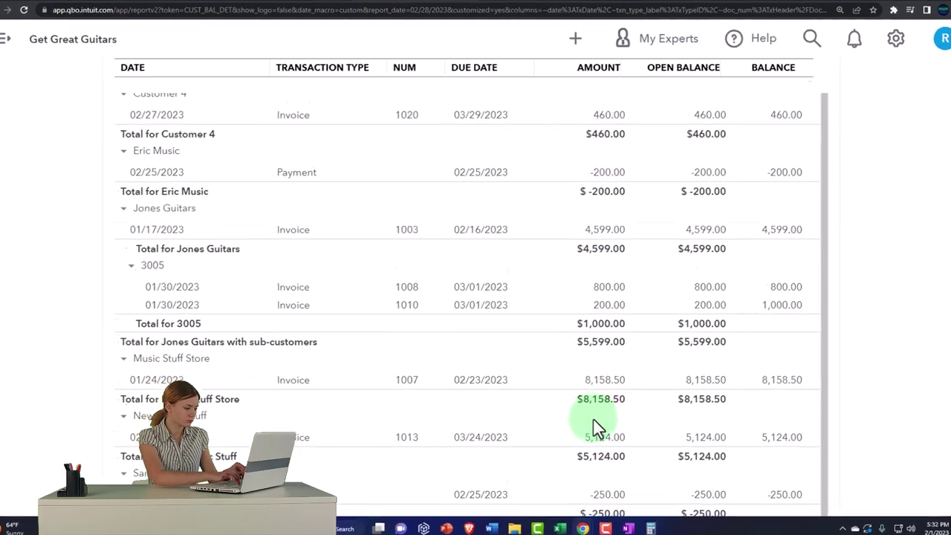
pyautogui.scroll(-1, 595, 427)
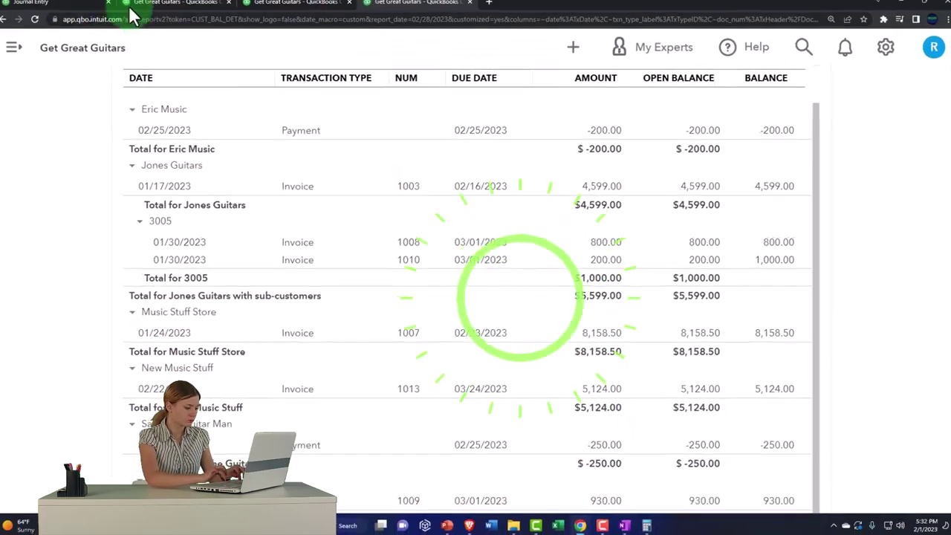
pyautogui.click(69, 7)
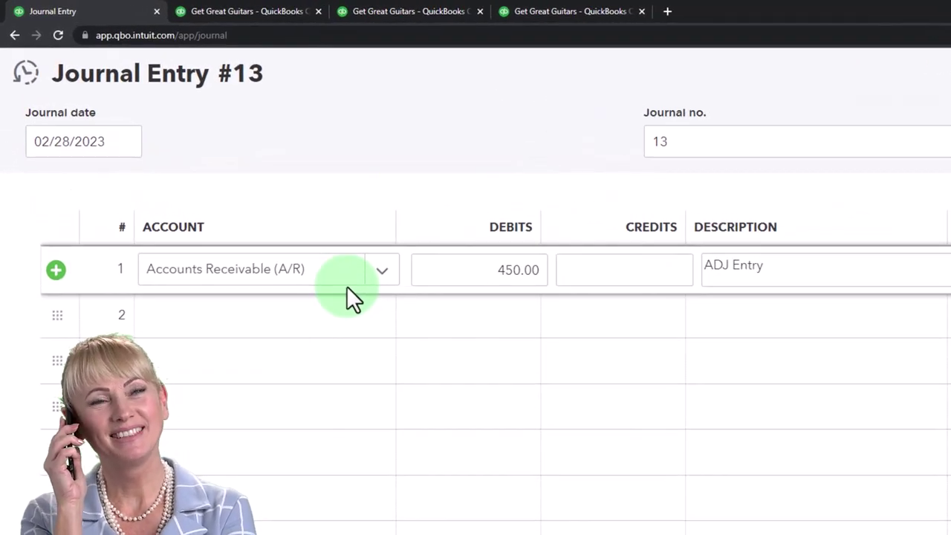
pyautogui.click(286, 11)
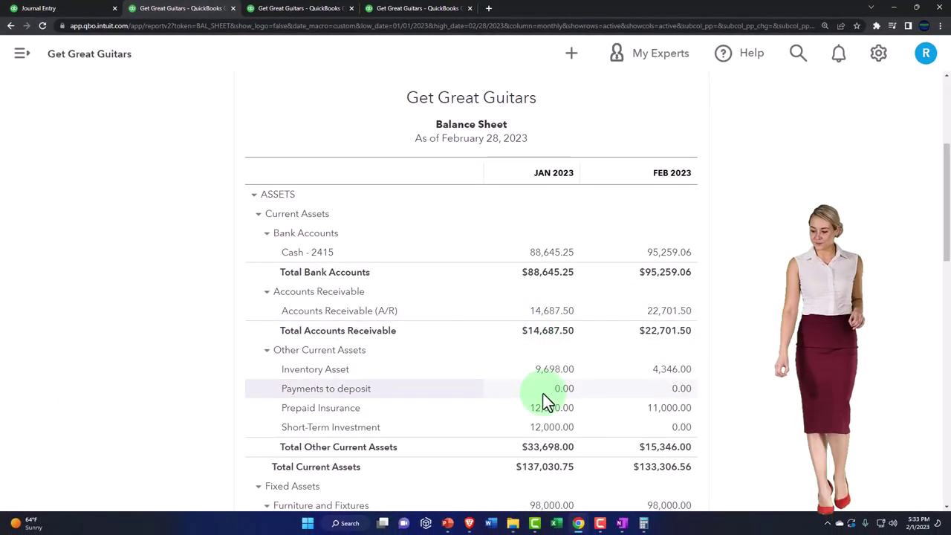
pyautogui.click(60, 8)
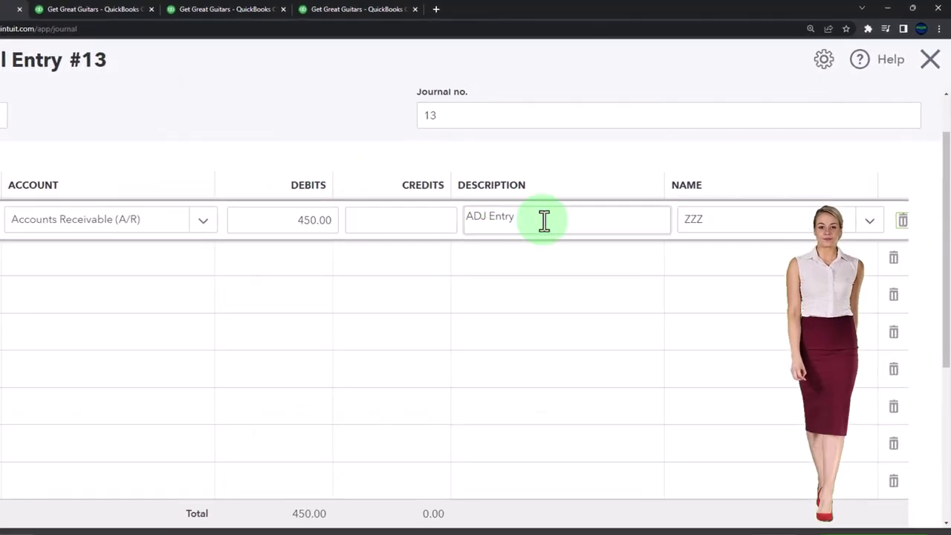
# - Add a second journal line crediting Unearned Revenue 450.00 with the description "ADJ Entry", and save and close the journal entry
pyautogui.click(772, 195)
pyautogui.press('Return')
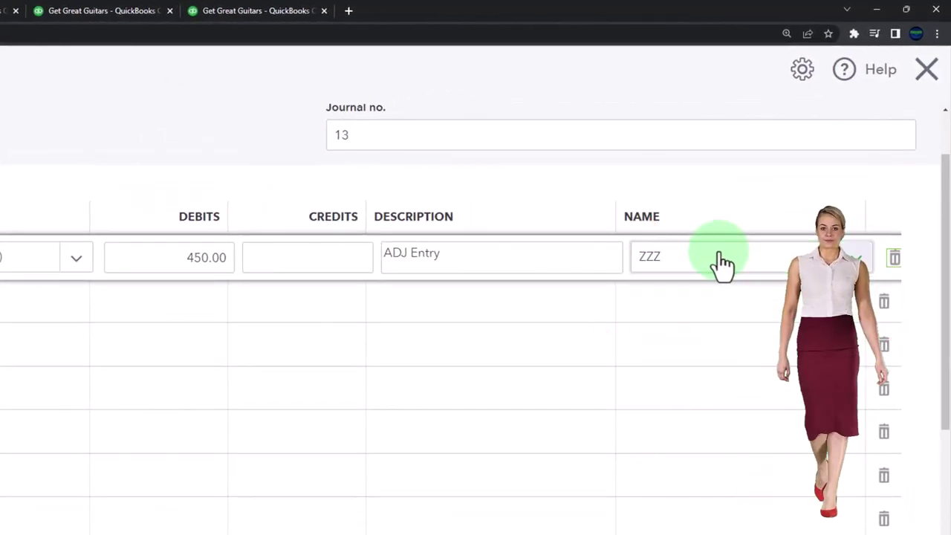
pyautogui.press('Tab')
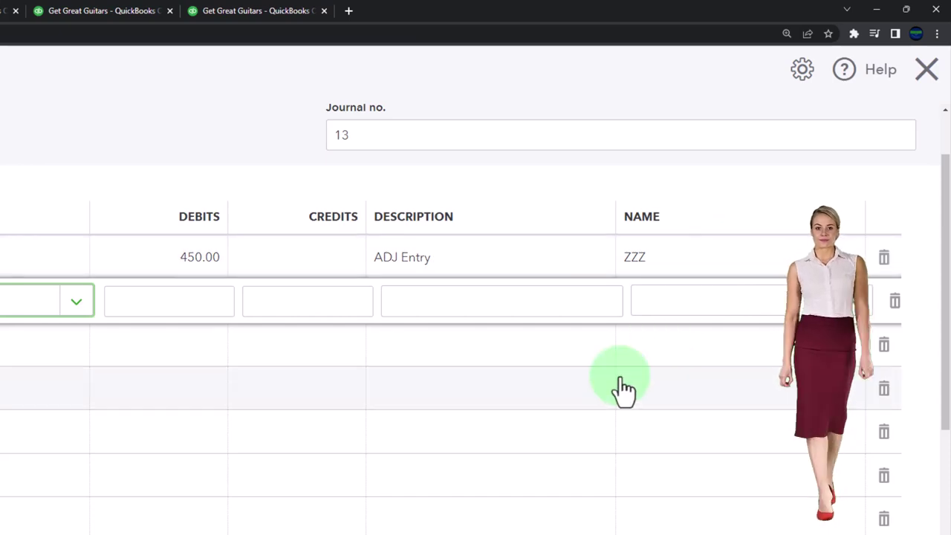
pyautogui.write('Un')
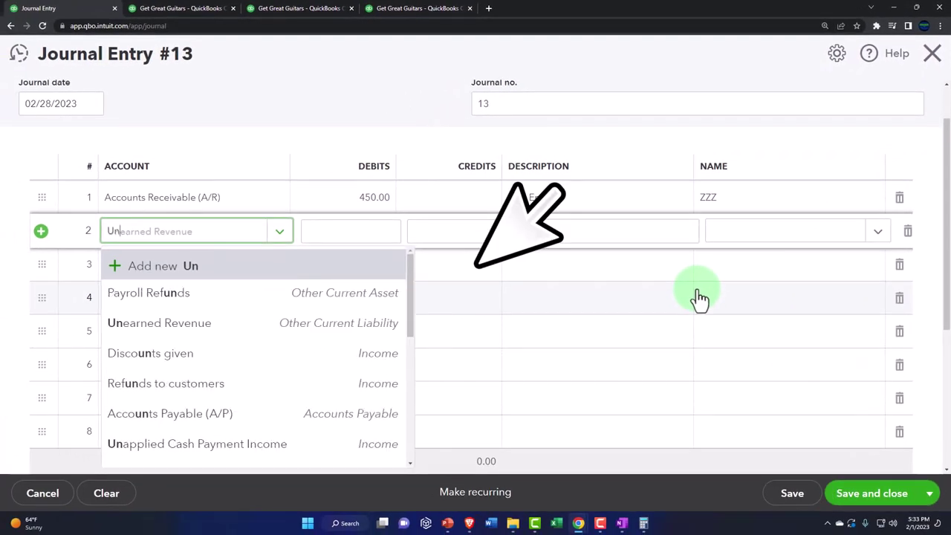
pyautogui.press('Down')
pyautogui.press('Down')
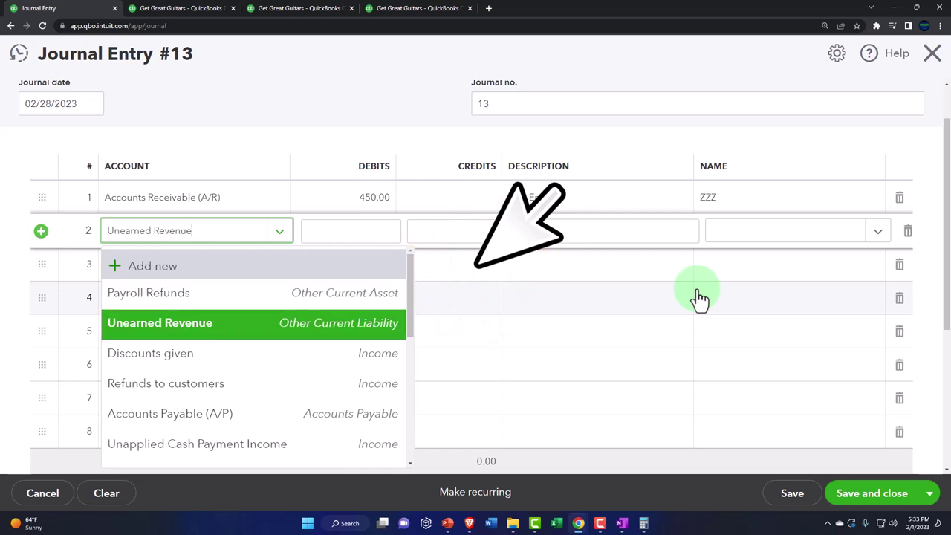
pyautogui.press('Tab')
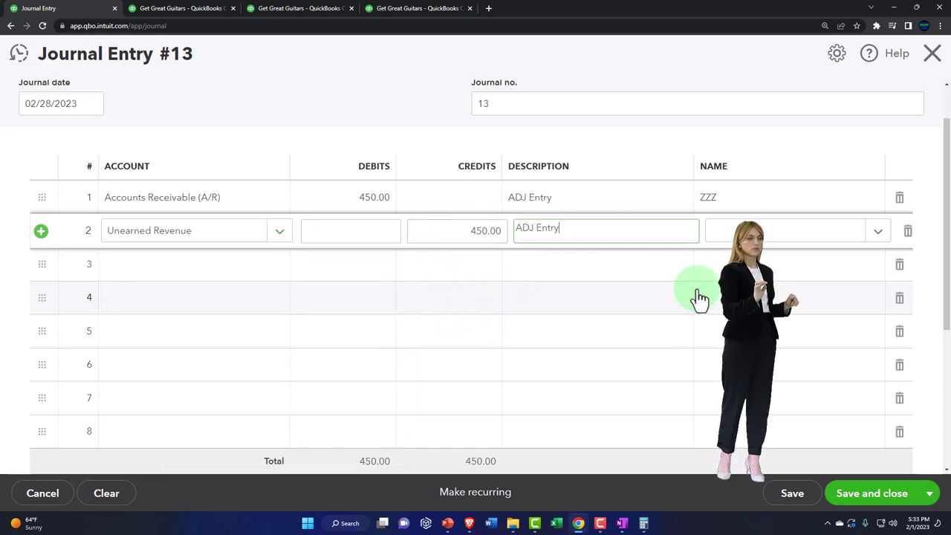
pyautogui.press('Tab')
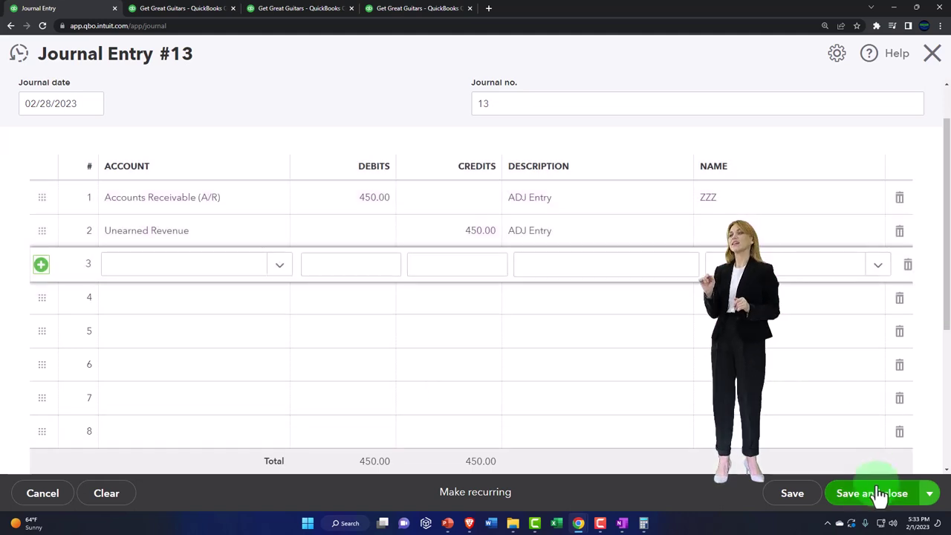
pyautogui.click(879, 508)
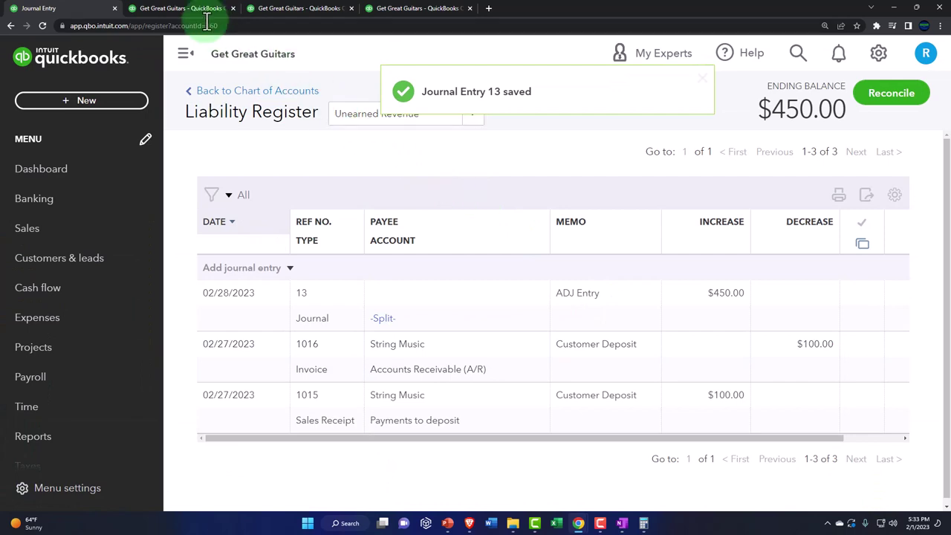
# - Rerun the Balance Sheet report for 01/01/2023 to 02/28/2023 to include the saved journal entry
pyautogui.click(181, 11)
pyautogui.scroll(3, 361, 329)
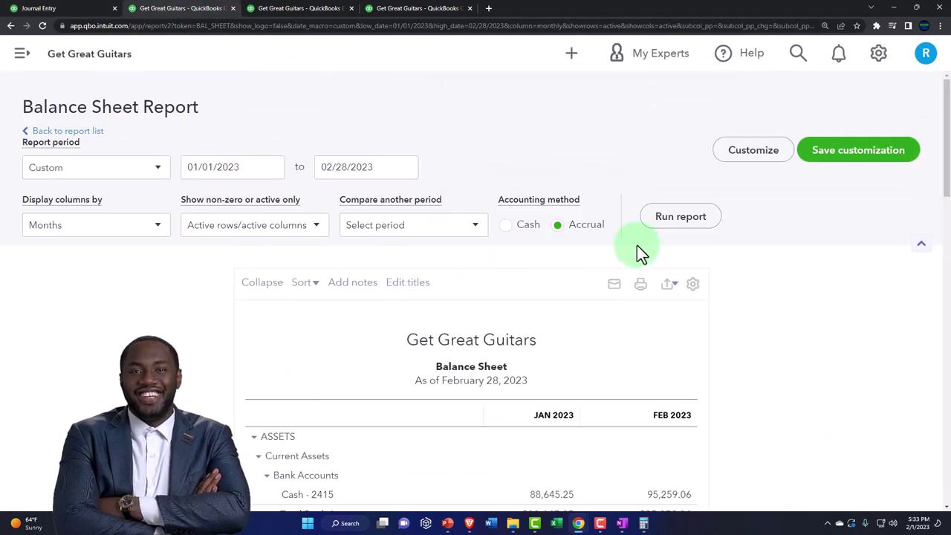
pyautogui.click(665, 223)
pyautogui.scroll(-3, 697, 313)
pyautogui.hotkey('ctrl', '+')
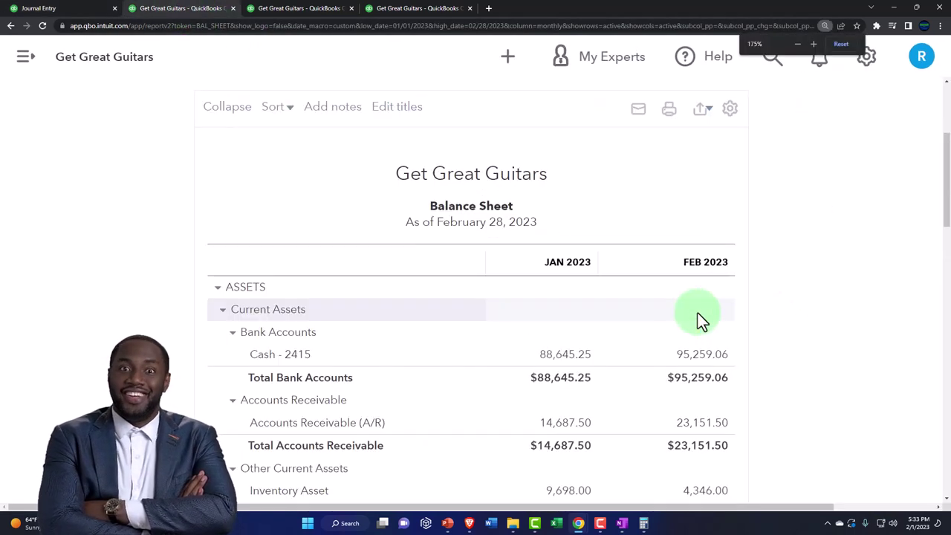
# - Open the February Accounts Receivable transaction detail from the balance sheet, inspect Journal Entry 13, and close the entry
pyautogui.scroll(-2, 697, 313)
pyautogui.click(702, 276)
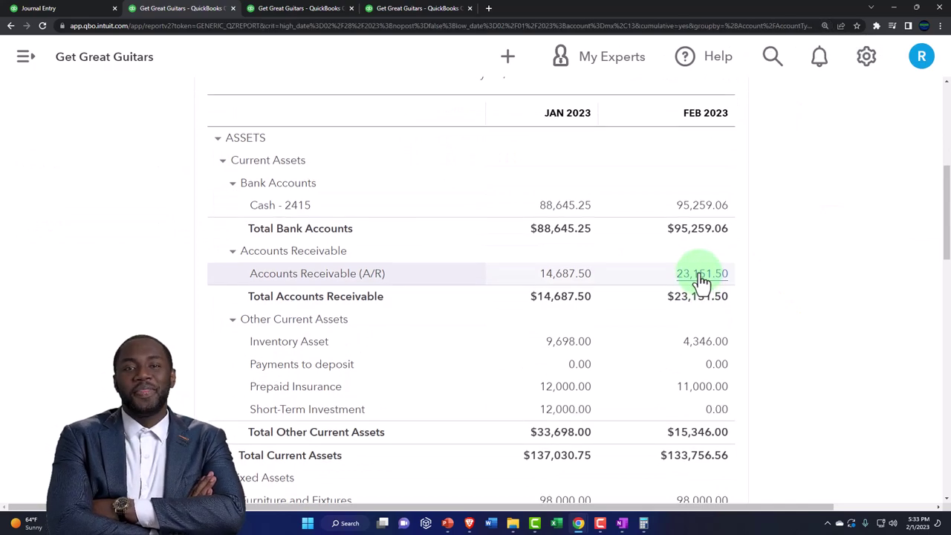
pyautogui.hotkey('ctrl', '-')
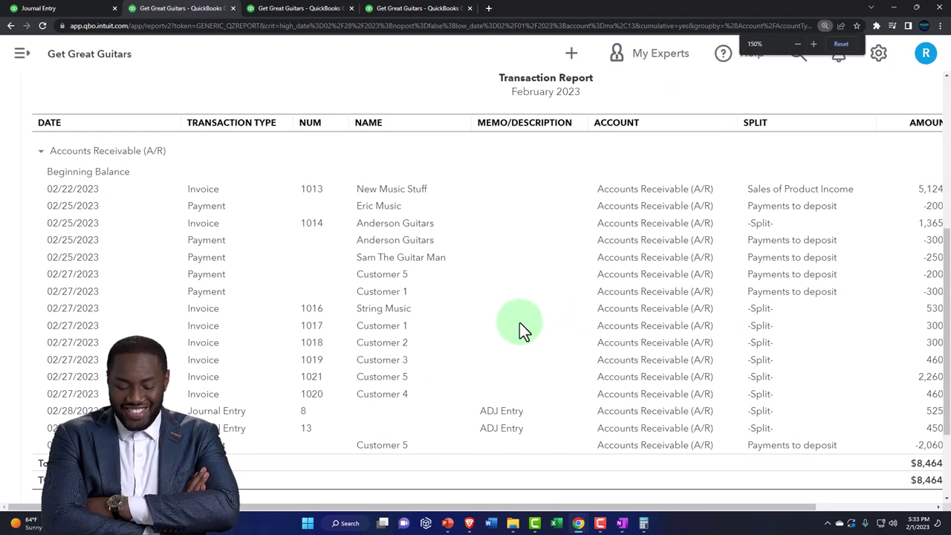
pyautogui.hotkey('ctrl', '-')
pyautogui.hotkey('ctrl', '-')
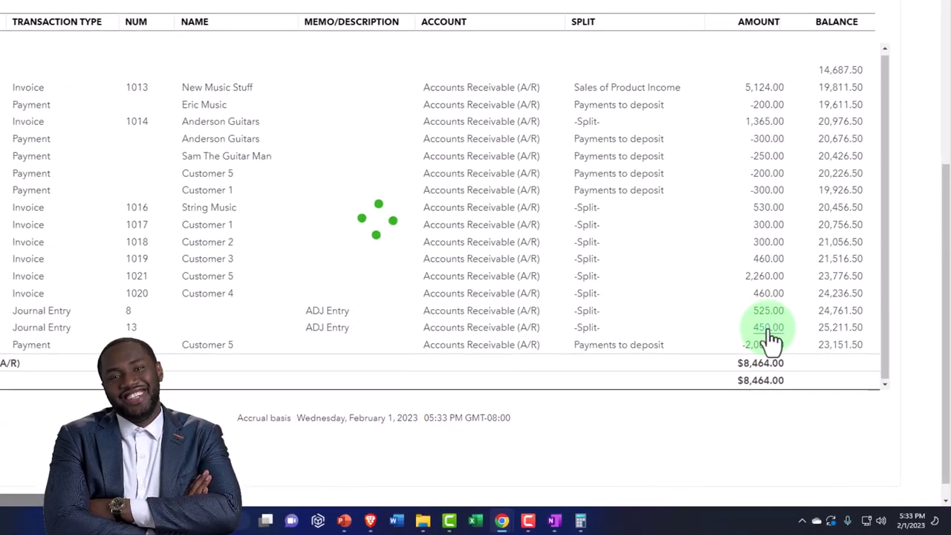
pyautogui.click(769, 330)
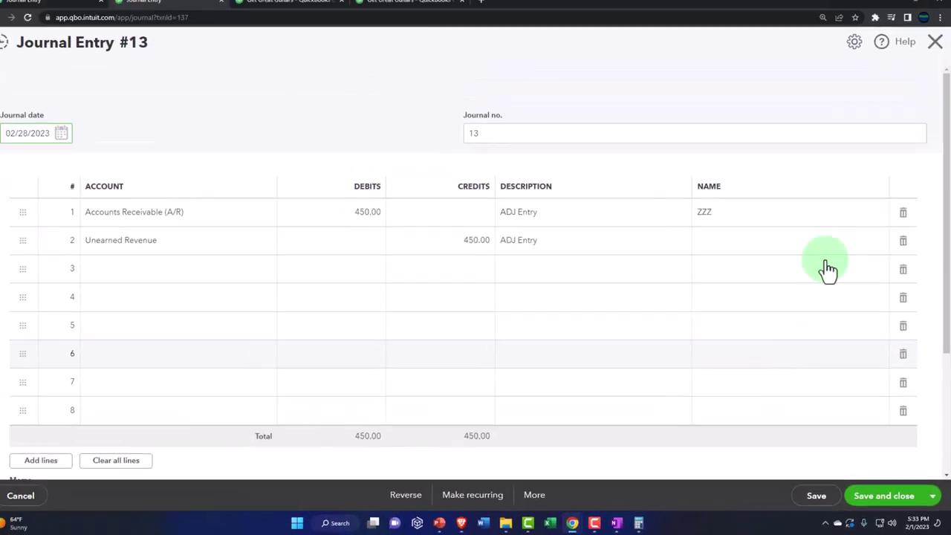
pyautogui.click(937, 60)
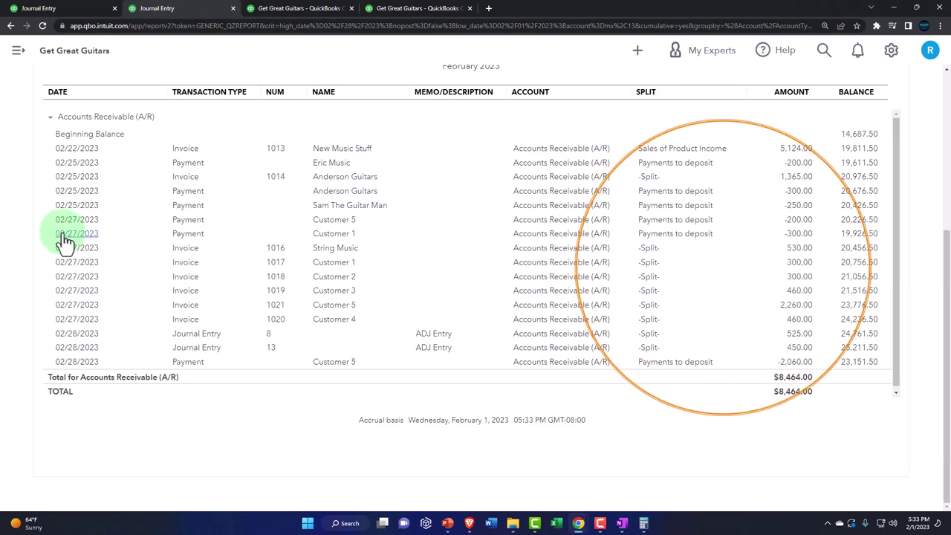
# - Go back from the Accounts Receivable transaction report to the balance sheet summary
pyautogui.scroll(2, 44, 149)
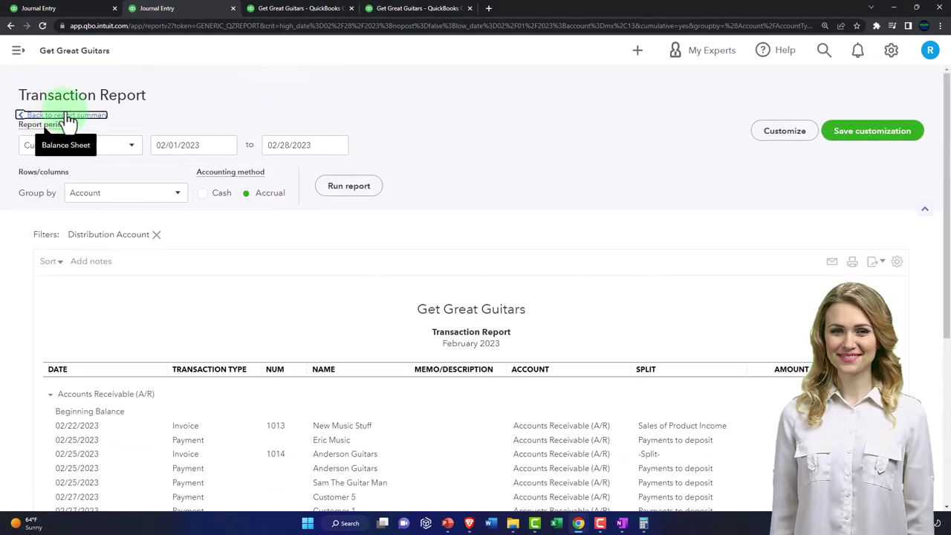
pyautogui.click(67, 116)
pyautogui.scroll(-4, 107, 261)
pyautogui.hotkey('ctrl', '+')
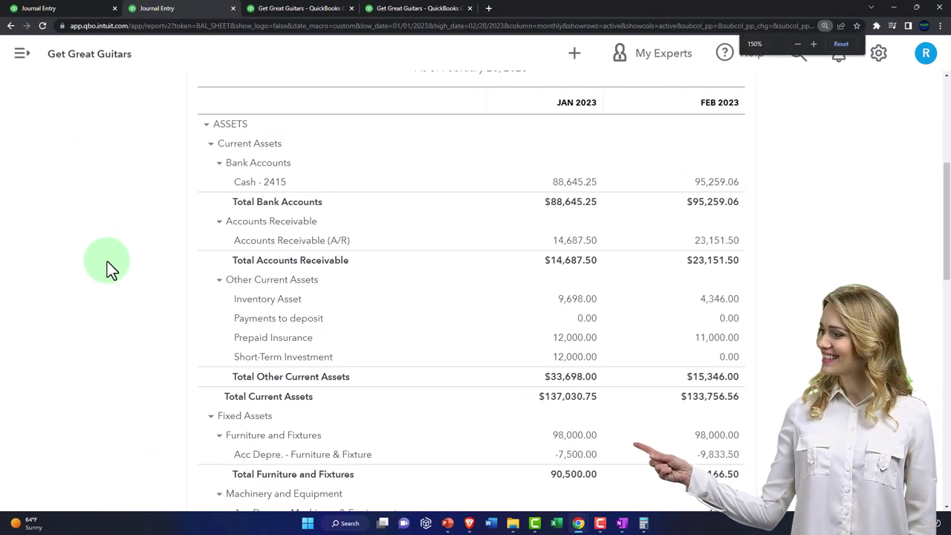
pyautogui.hotkey('ctrl', '+')
# - Inspect the February transactions behind Unearned Revenue under Other Current Liabilities and return to the balance sheet
pyautogui.scroll(-5, 107, 261)
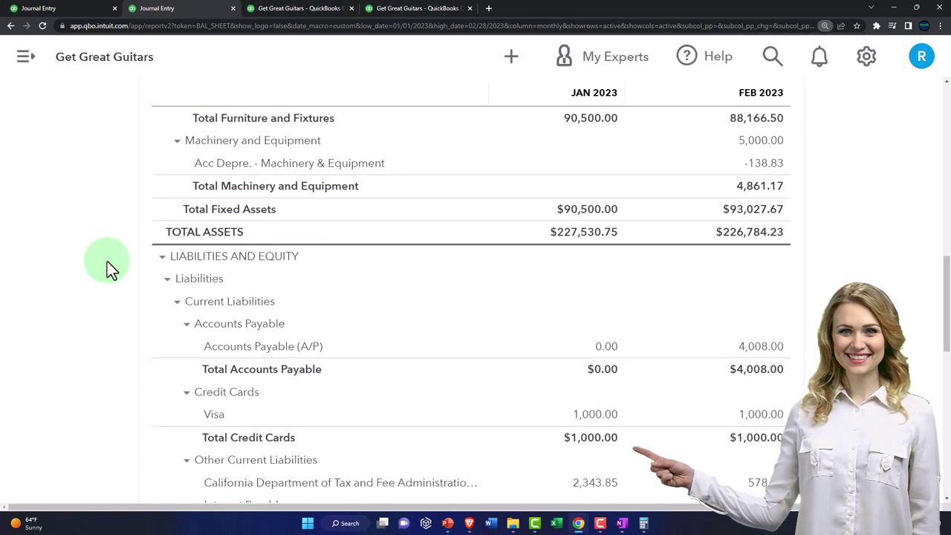
pyautogui.scroll(-4, 107, 261)
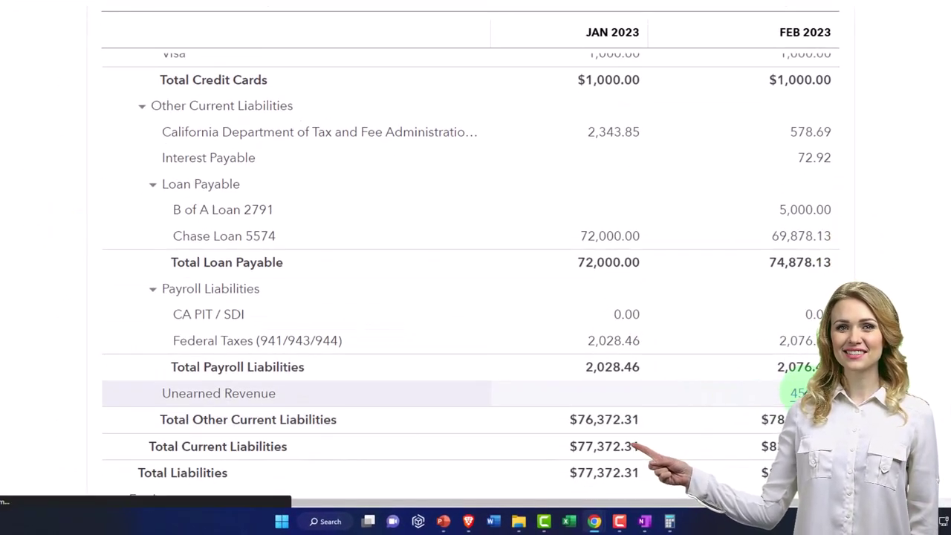
pyautogui.click(799, 393)
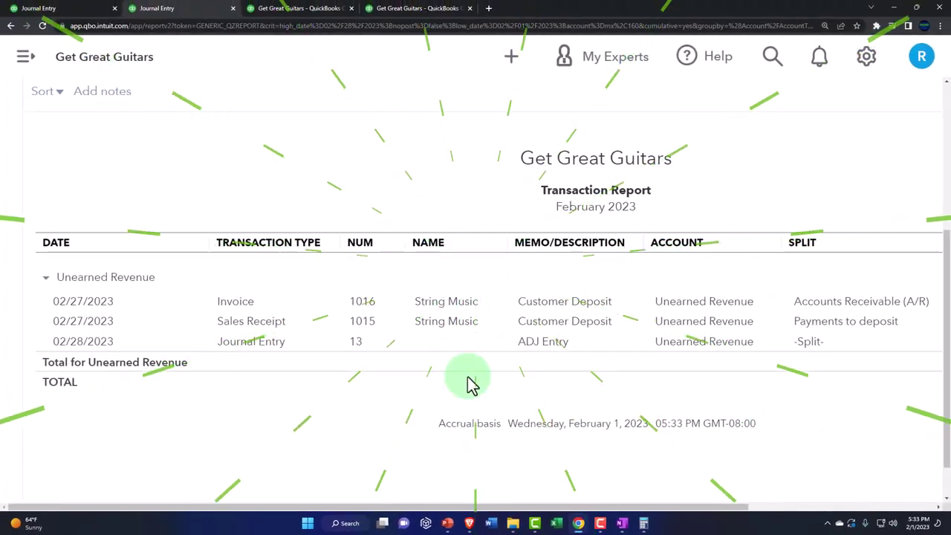
pyautogui.hotkey('ctrl', '-')
pyautogui.hotkey('ctrl', '-')
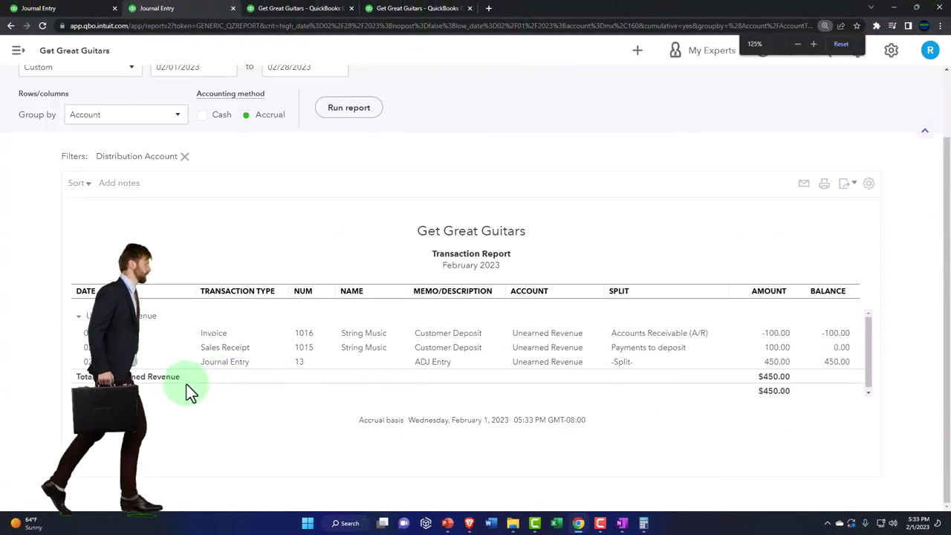
pyautogui.scroll(1, 84, 151)
pyautogui.click(81, 117)
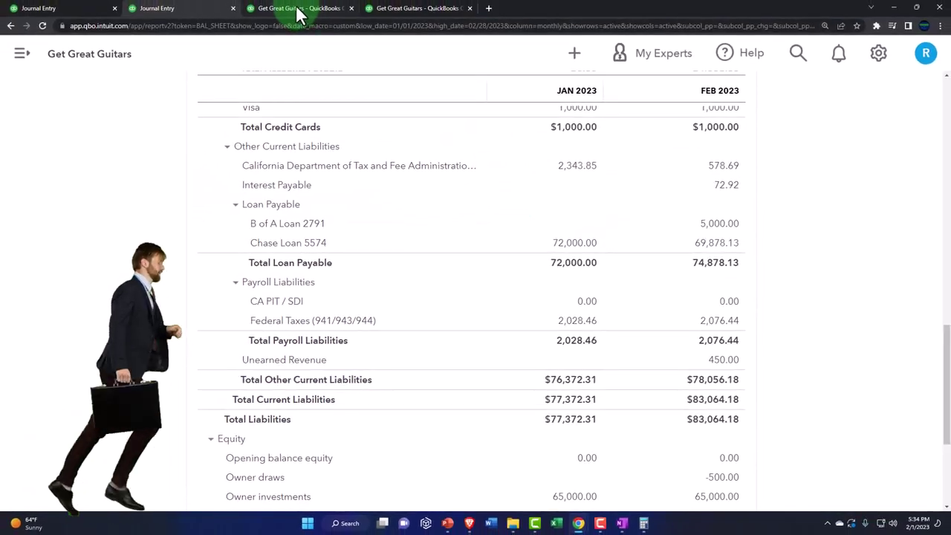
# - Review the income accounts on the Profit and Loss report and the February Unearned Revenue line on the balance sheet
pyautogui.click(298, 10)
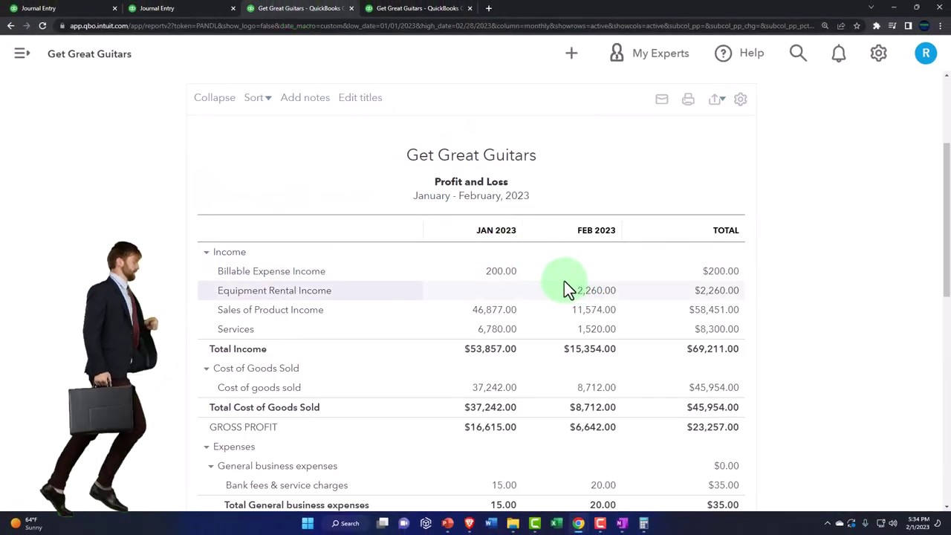
pyautogui.scroll(2, 579, 275)
pyautogui.scroll(-2, 659, 199)
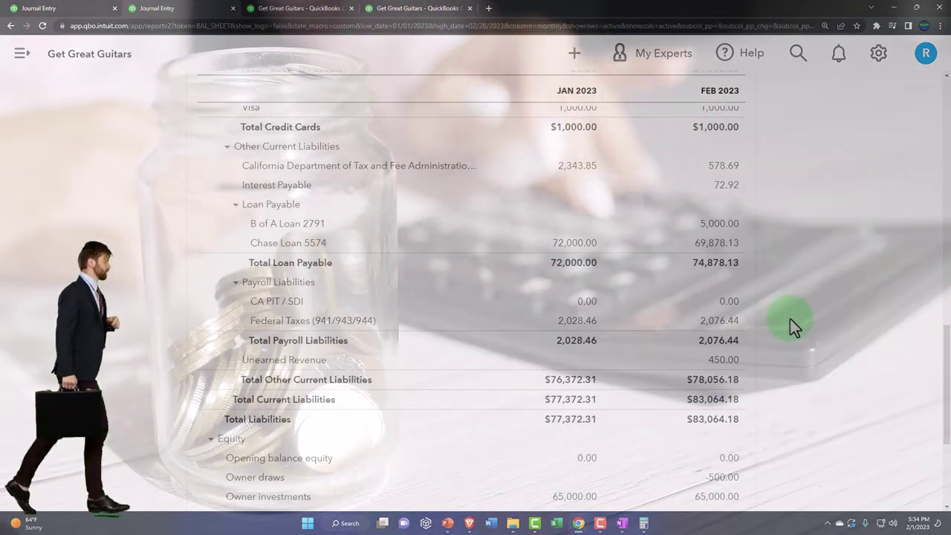
pyautogui.scroll(-2, 789, 318)
pyautogui.hotkey('ctrl', '+')
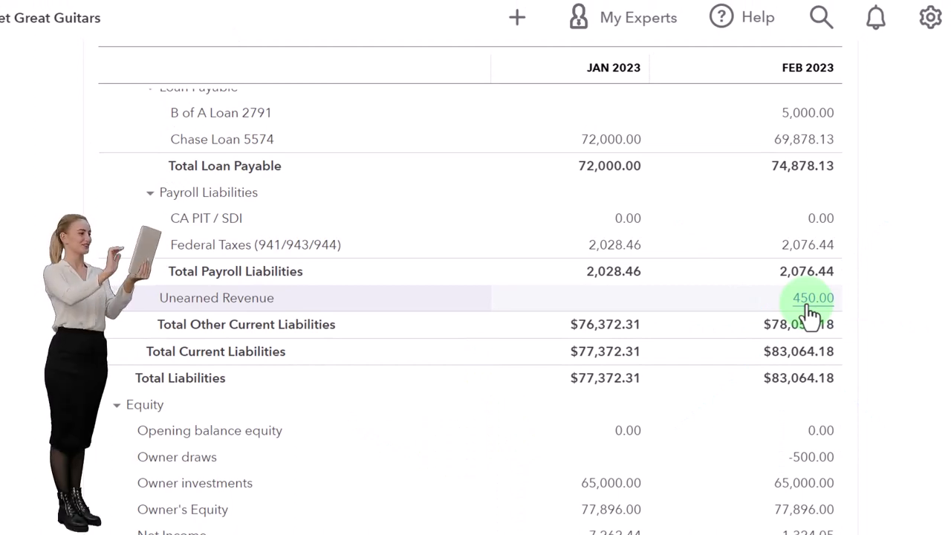
# - Examine the customer balances in the Customer Balance Detail report down to the journal entry listed under ZZZ
pyautogui.click(388, 10)
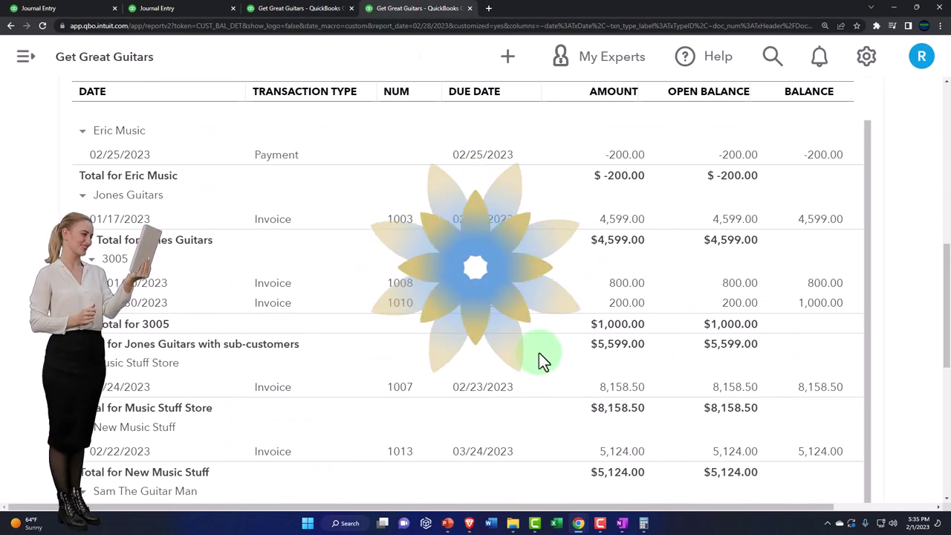
pyautogui.scroll(1, 539, 353)
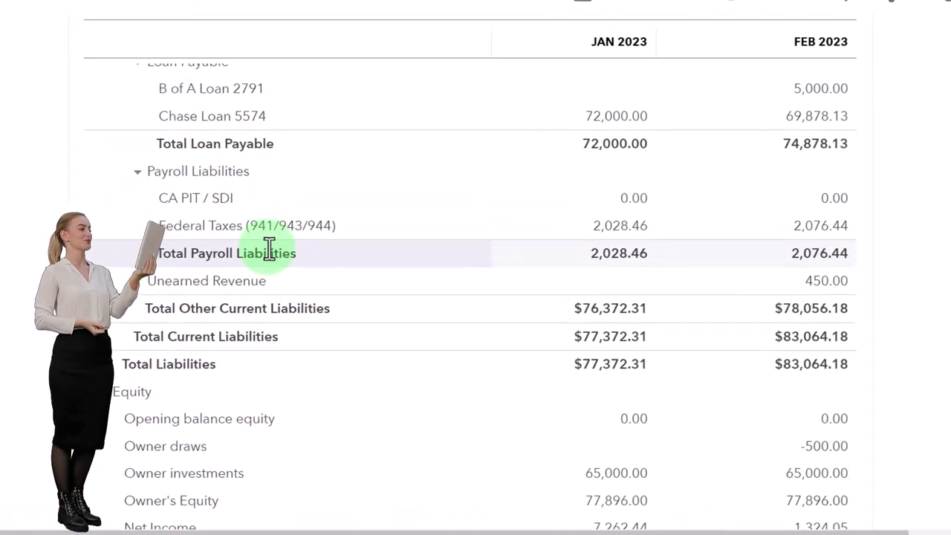
pyautogui.click(288, 278)
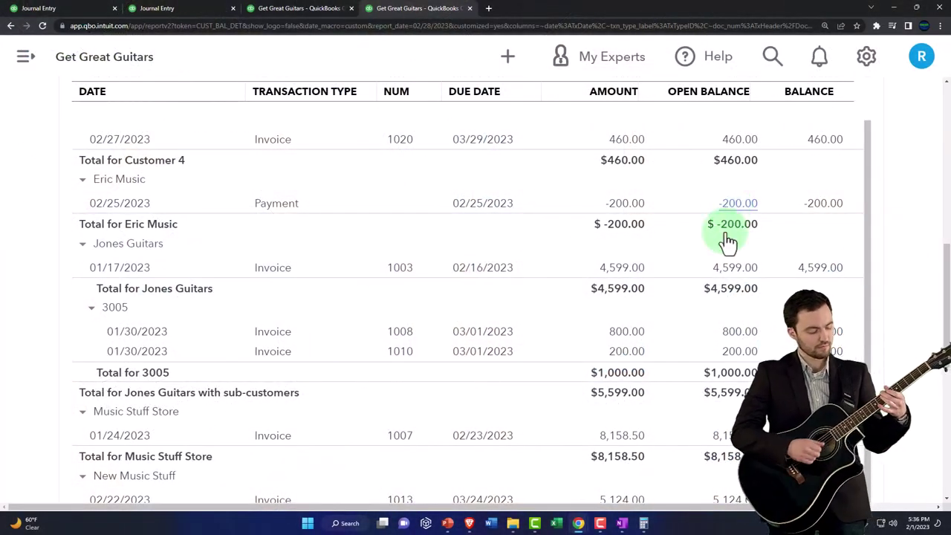
pyautogui.scroll(-5, 666, 367)
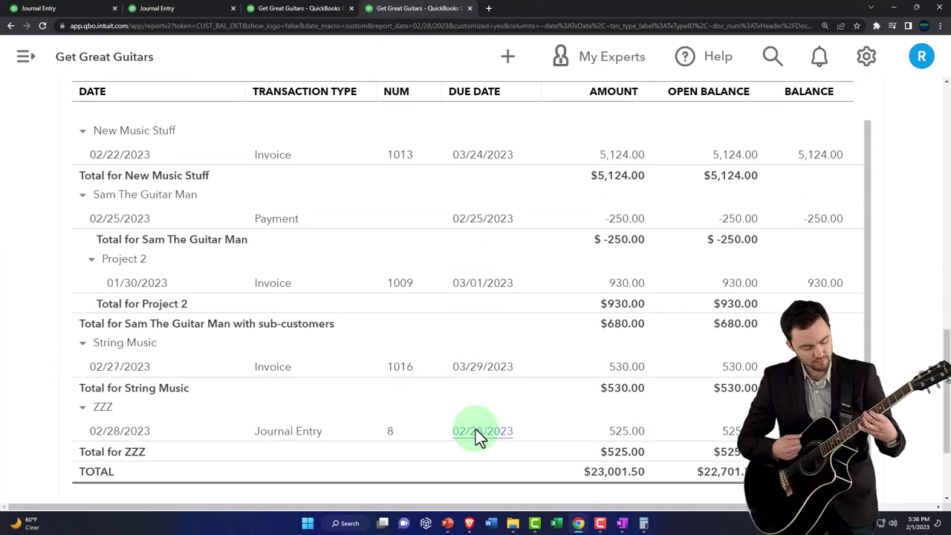
pyautogui.scroll(-3, 476, 429)
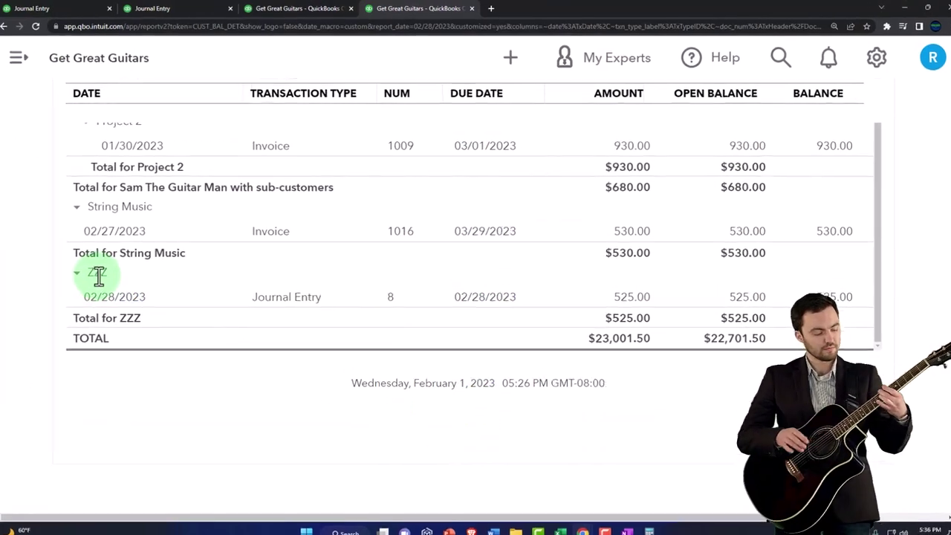
# - Rerun the Customer Balance Detail report as of 02/28/2023 and check the journal entries listed under ZZZ
pyautogui.click(98, 273)
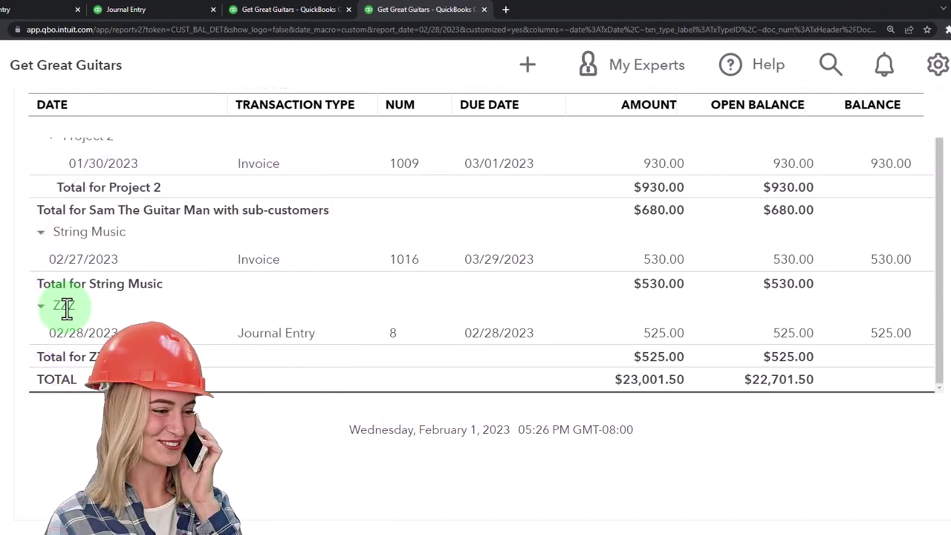
pyautogui.scroll(4, 67, 308)
pyautogui.scroll(10, 213, 299)
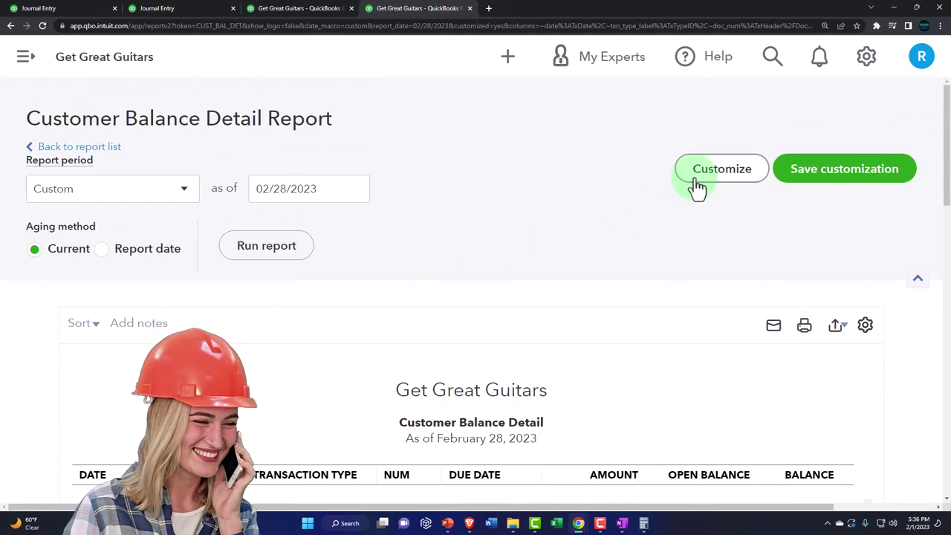
pyautogui.scroll(-12, 222, 371)
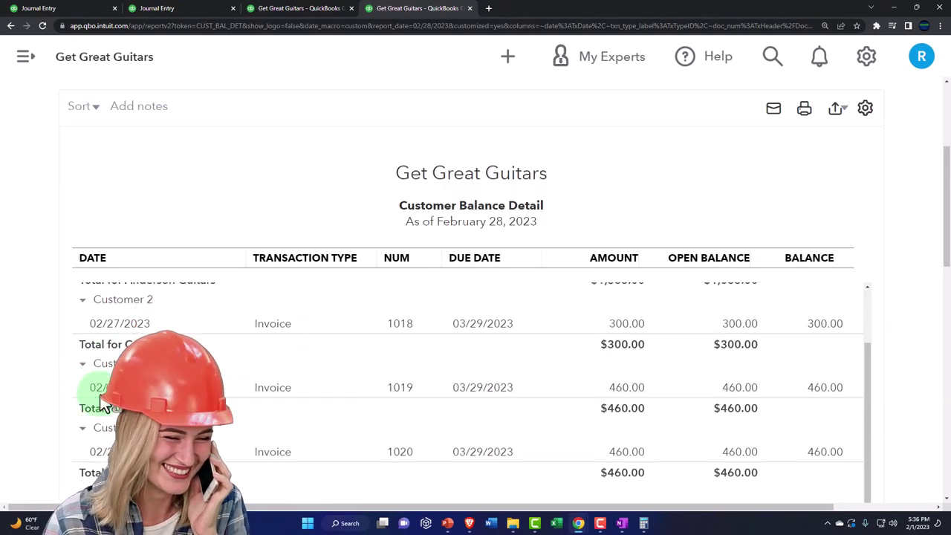
pyautogui.scroll(-5, 104, 413)
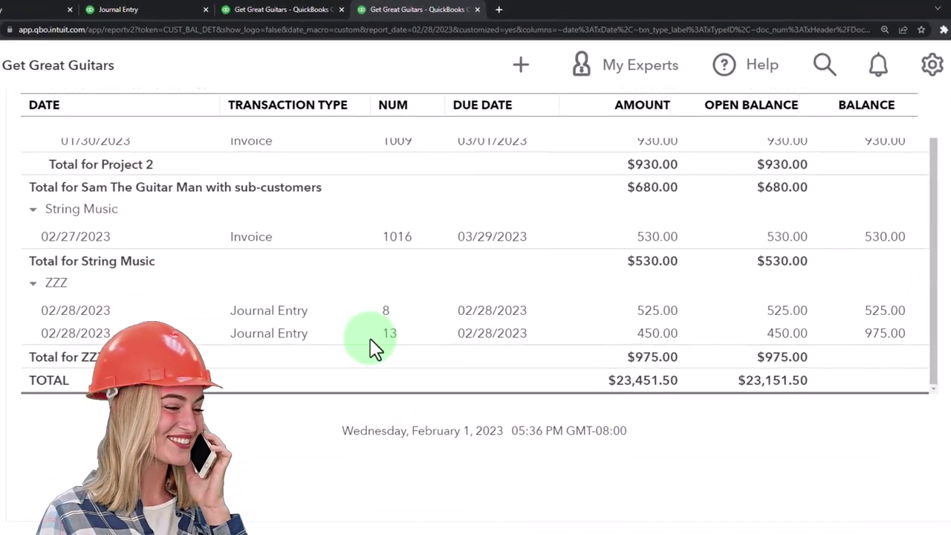
# - Switch from the report to the Unearned Revenue register page and open the Customers list from Sales there
pyautogui.click(16, 10)
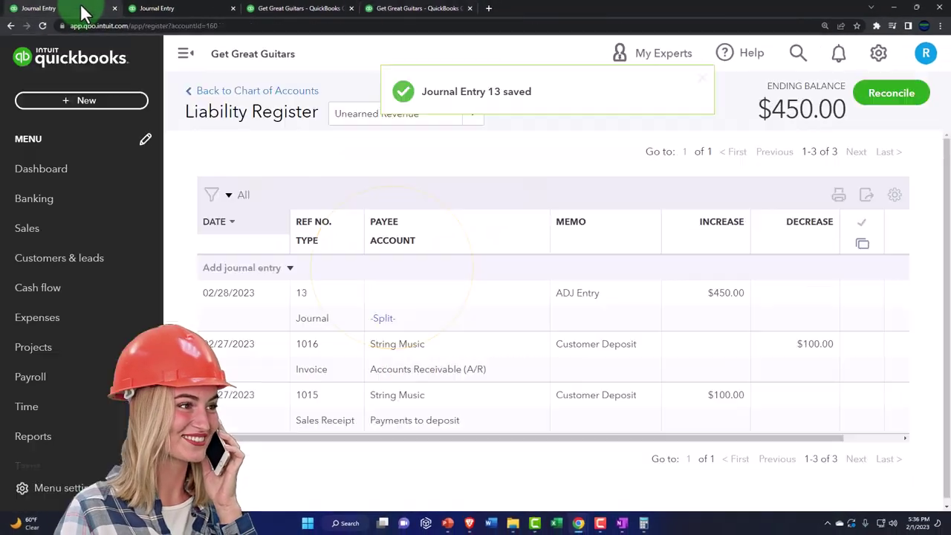
pyautogui.scroll(-3, 116, 334)
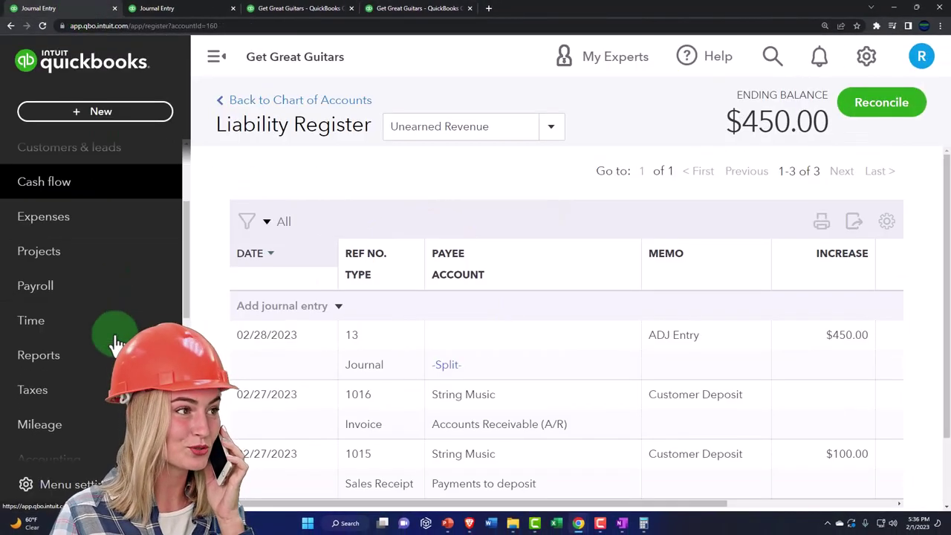
pyautogui.scroll(3, 116, 338)
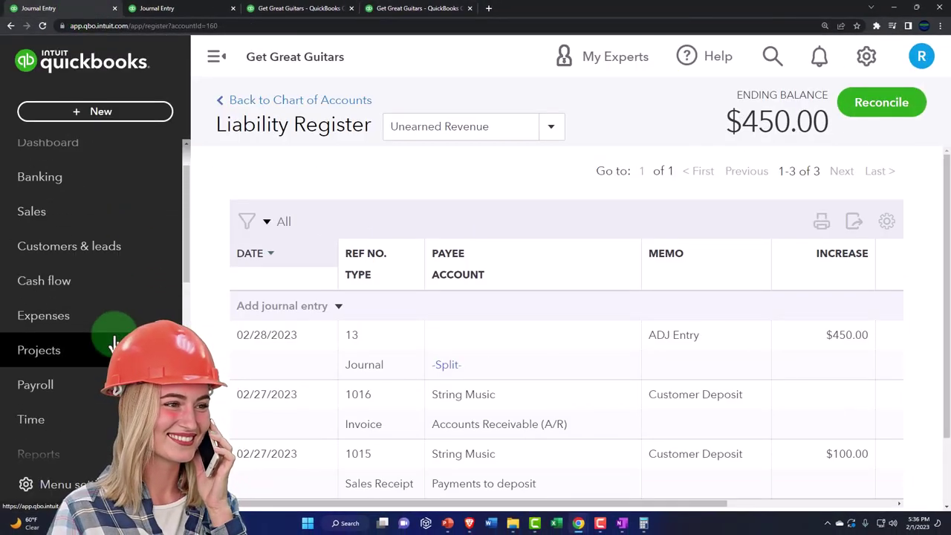
pyautogui.click(41, 220)
pyautogui.click(97, 277)
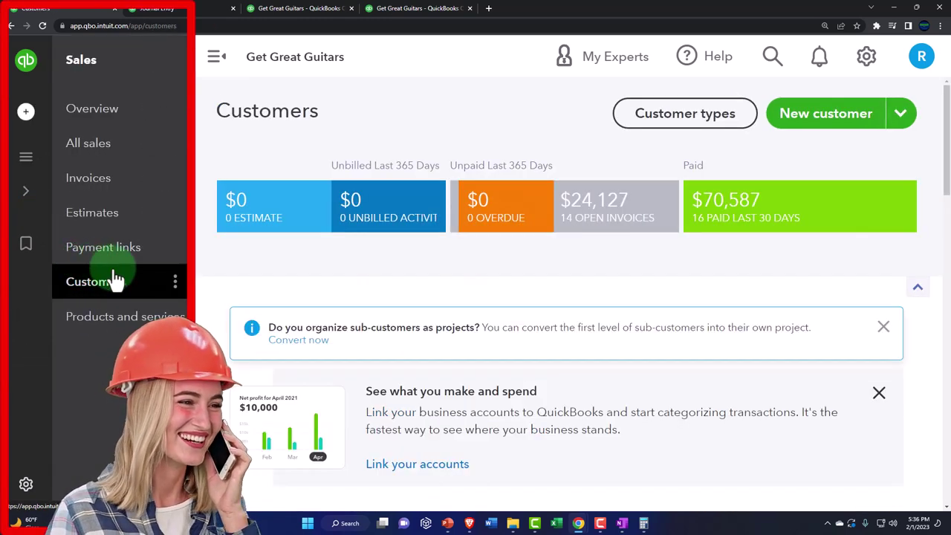
pyautogui.click(215, 58)
# - Open customer ZZZ from the customer list and review the journal entries in its transaction list
pyautogui.scroll(-3, 215, 97)
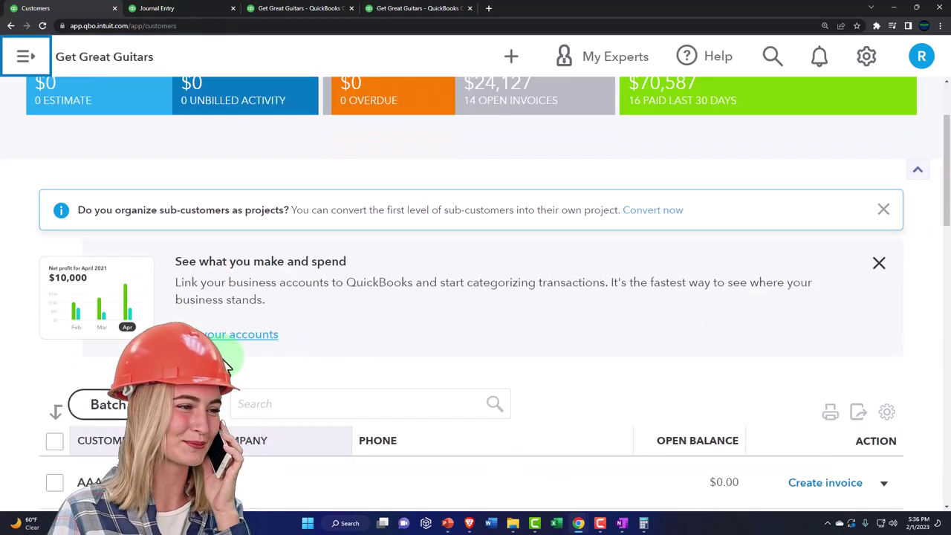
pyautogui.scroll(-10, 153, 320)
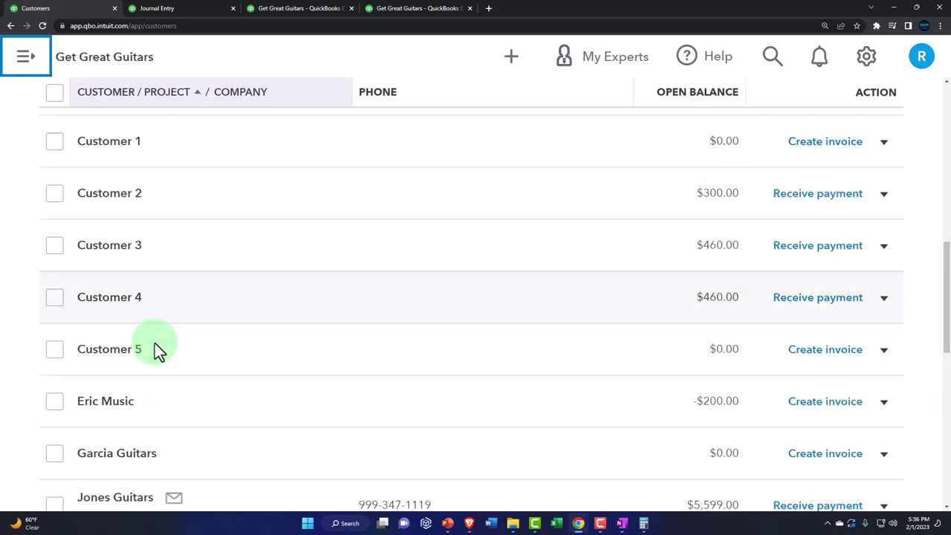
pyautogui.scroll(-5, 155, 343)
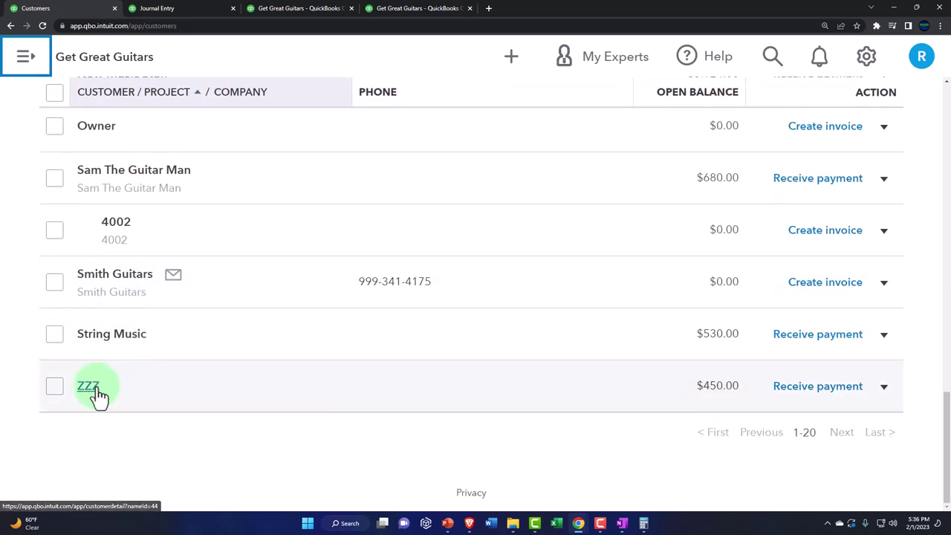
pyautogui.click(89, 386)
pyautogui.scroll(-3, 96, 393)
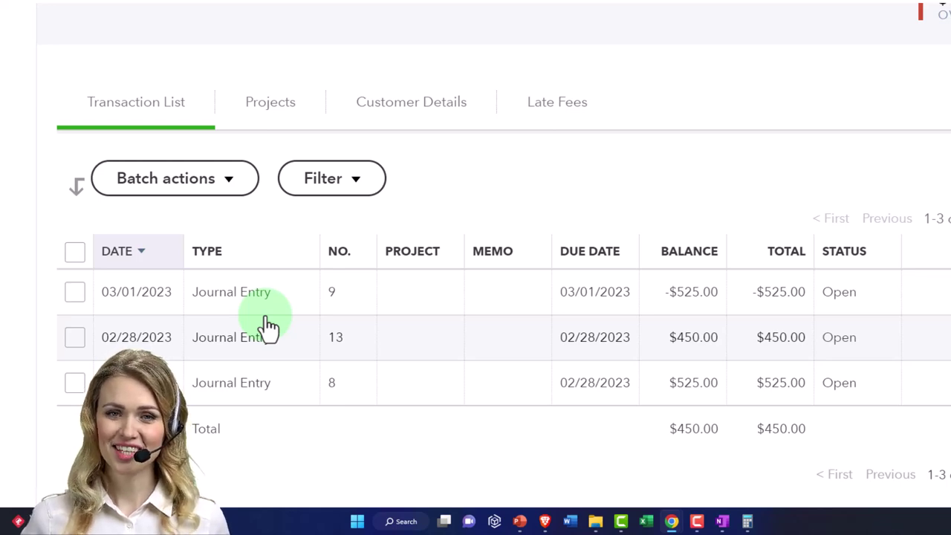
pyautogui.click(267, 327)
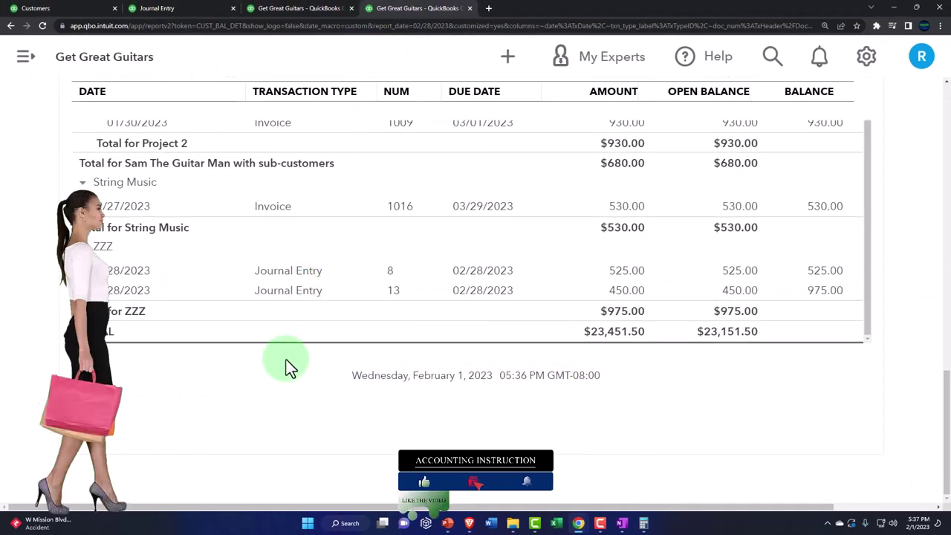
# - Leave the Customer Balance Detail report, search the reports for "jour" and open the Journal report
pyautogui.scroll(15, 286, 359)
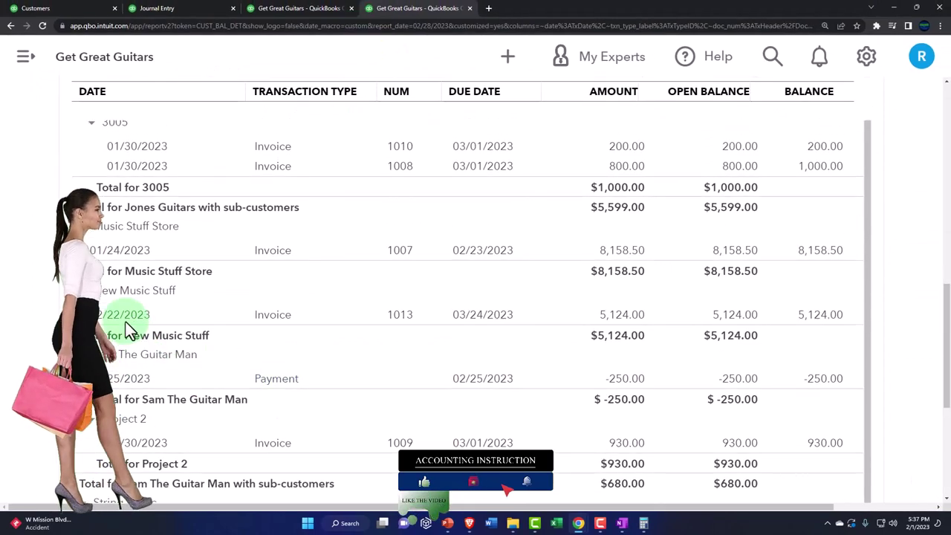
pyautogui.click(25, 57)
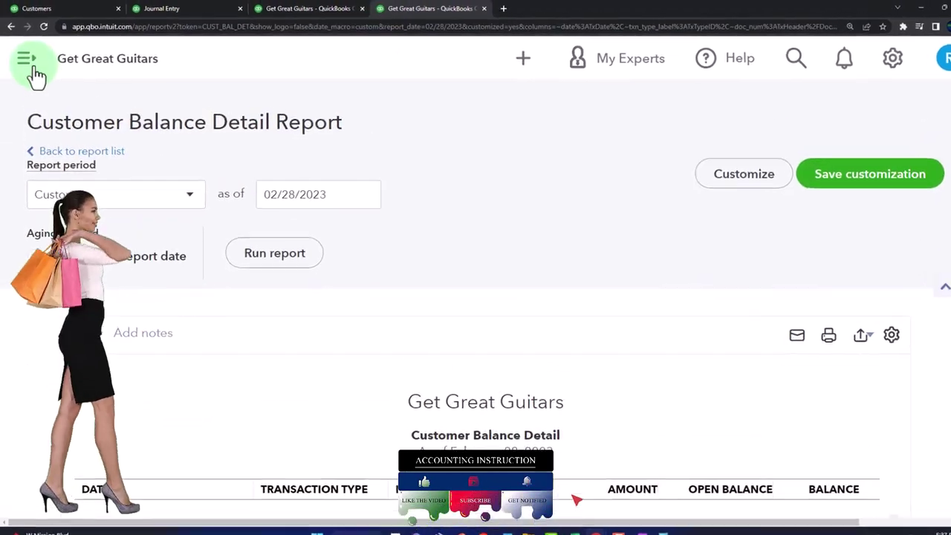
pyautogui.click(61, 439)
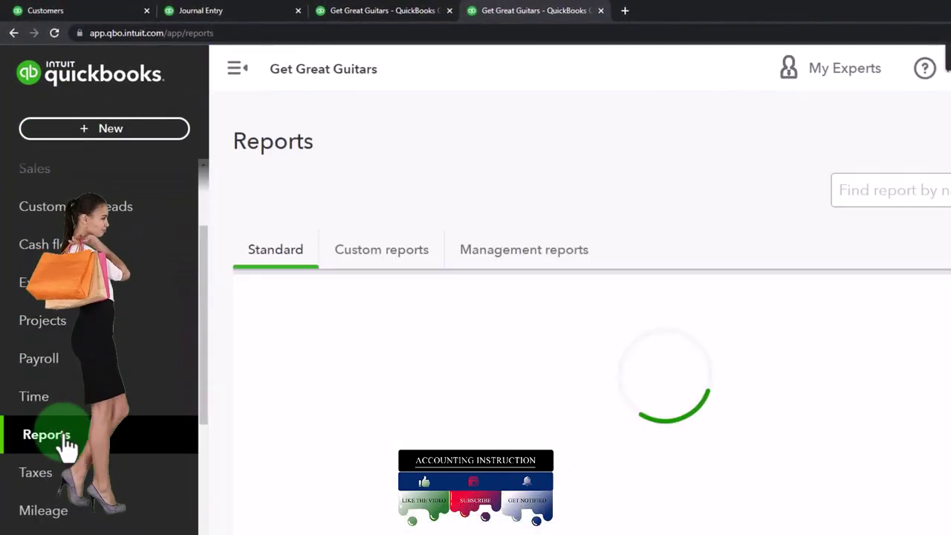
pyautogui.click(235, 70)
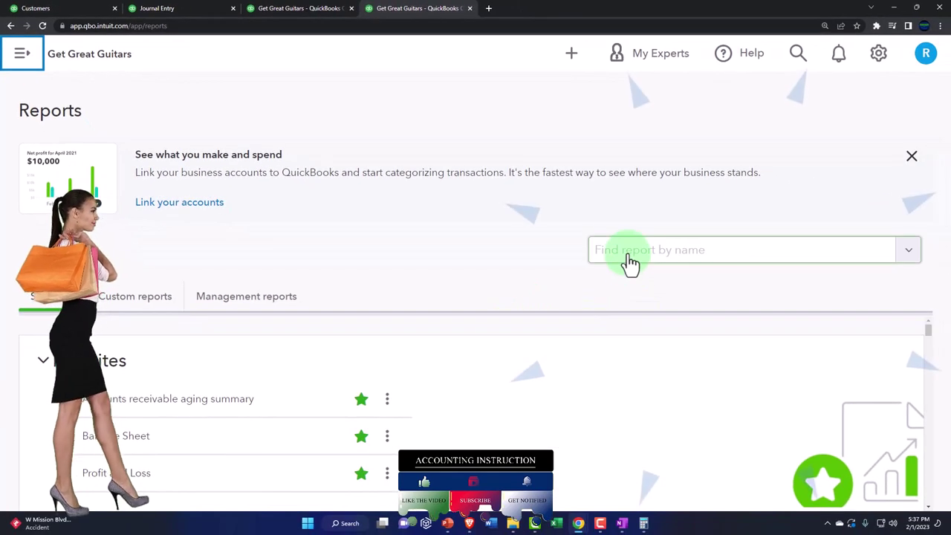
pyautogui.click(630, 252)
pyautogui.write('jour')
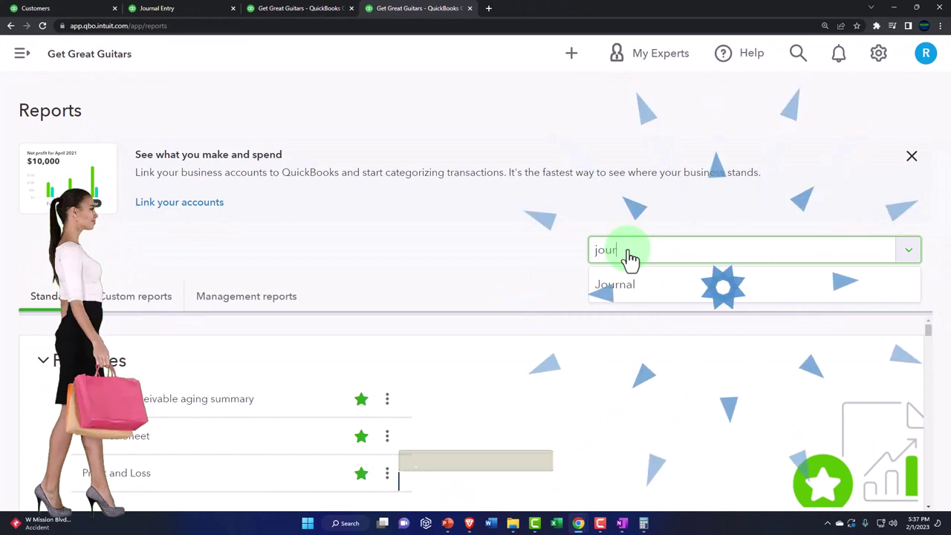
pyautogui.press('Return')
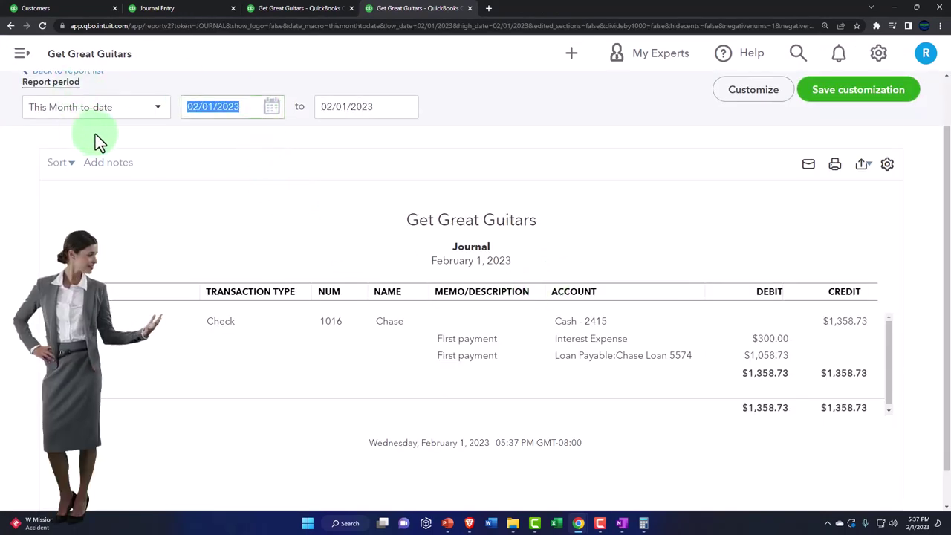
# - Run the Journal report for the period 02/28/2023 to 02/28/2023
pyautogui.write('02/28/2')
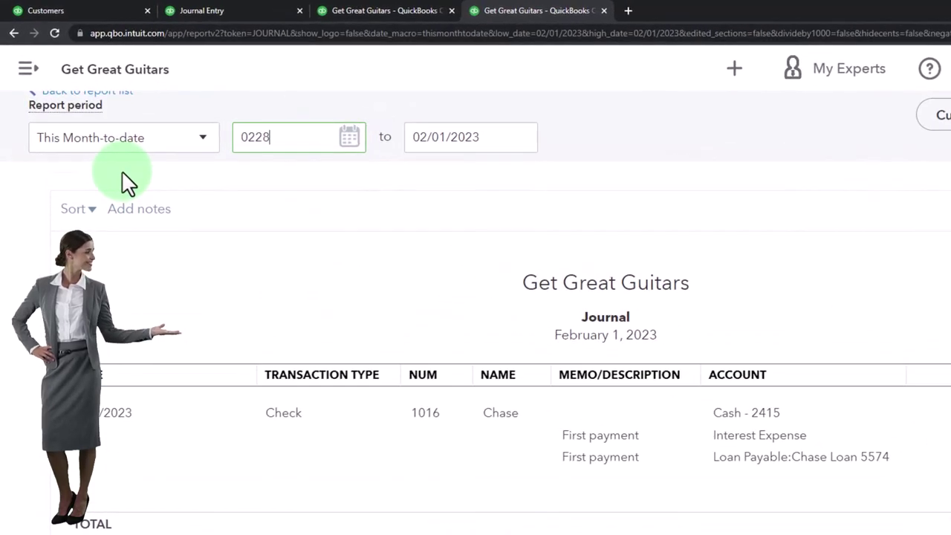
pyautogui.write('023')
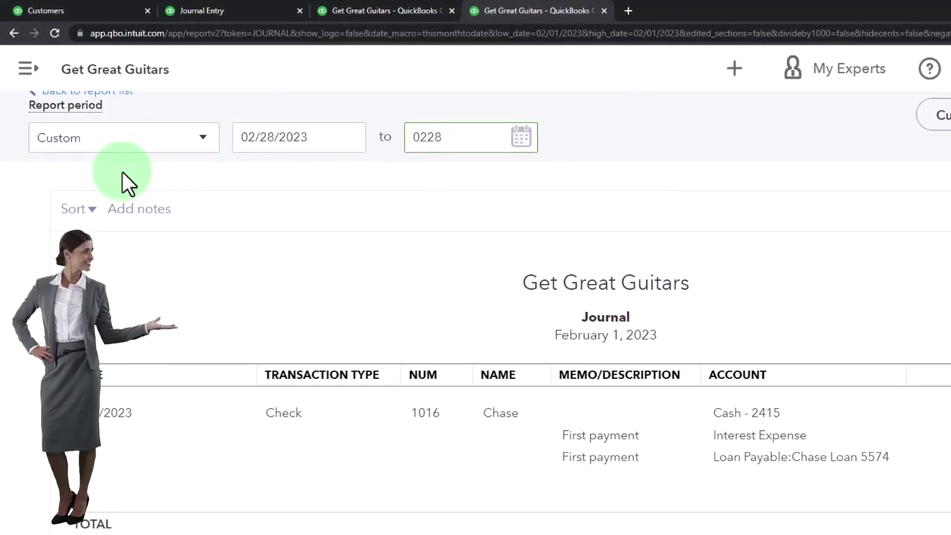
pyautogui.press('Return')
pyautogui.click(268, 323)
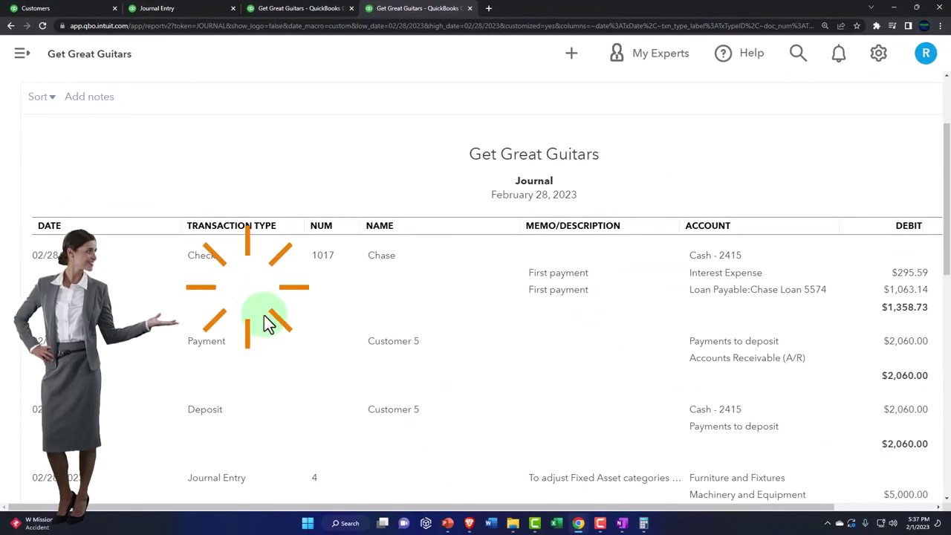
pyautogui.scroll(2, 297, 460)
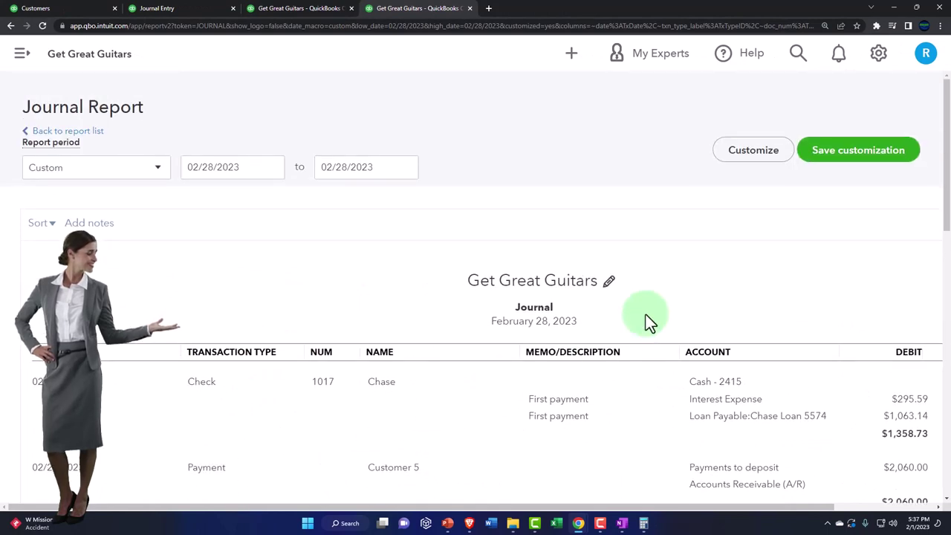
# - Filter the Journal report to the Journal Entry transaction type, run it and review the adjusting entries
pyautogui.click(752, 156)
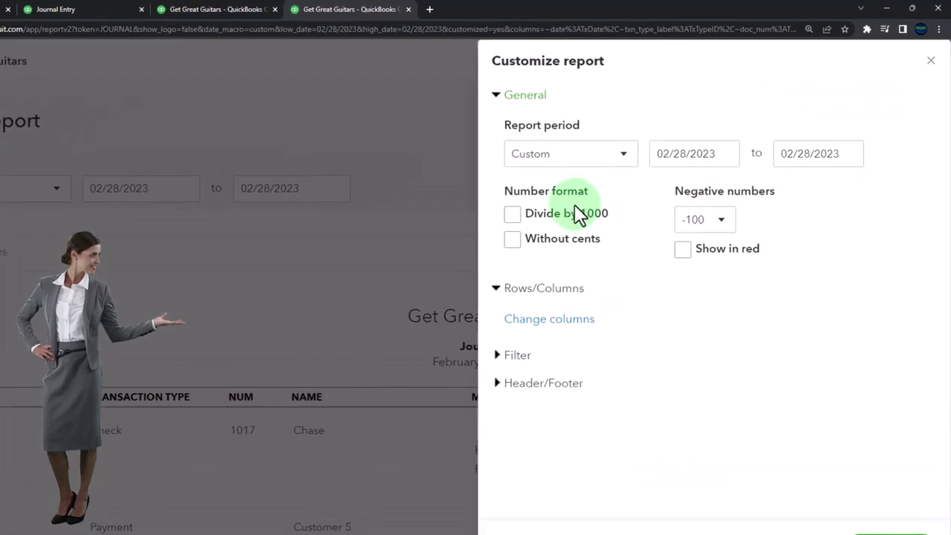
pyautogui.scroll(-2, 416, 438)
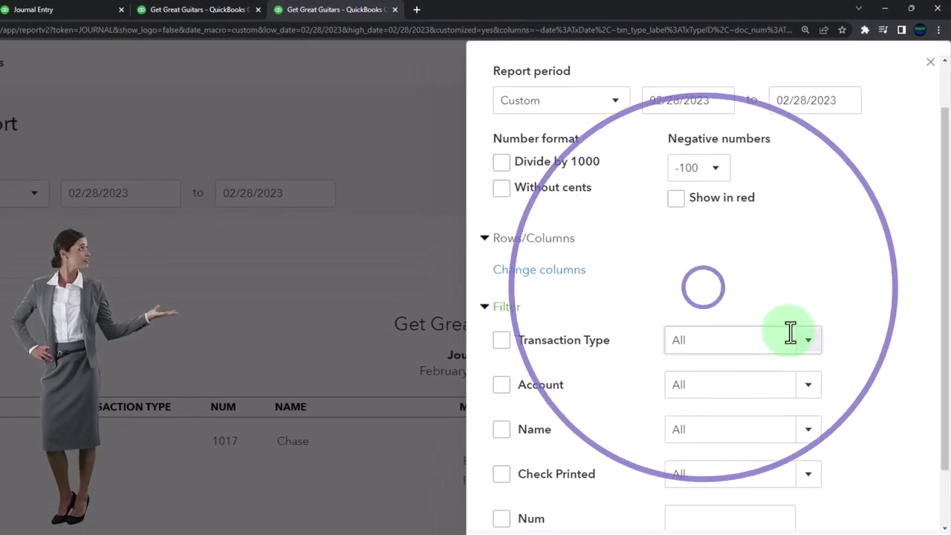
pyautogui.click(815, 346)
pyautogui.click(689, 326)
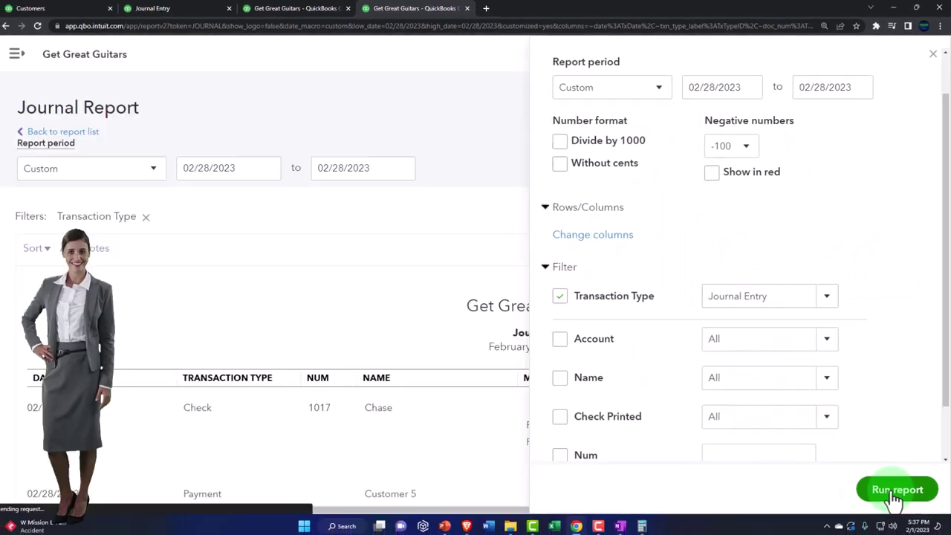
pyautogui.click(891, 490)
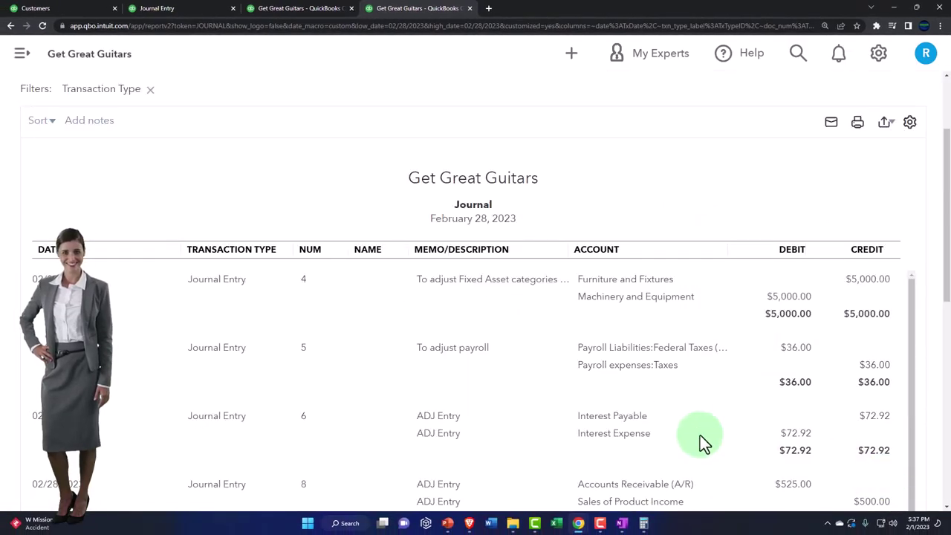
pyautogui.scroll(-1, 700, 435)
pyautogui.scroll(-5, 674, 429)
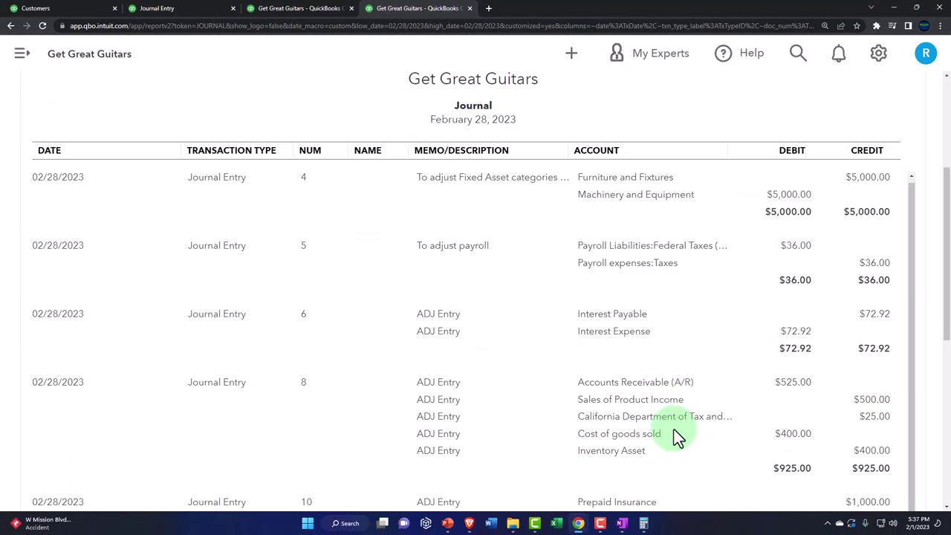
pyautogui.scroll(-3, 674, 429)
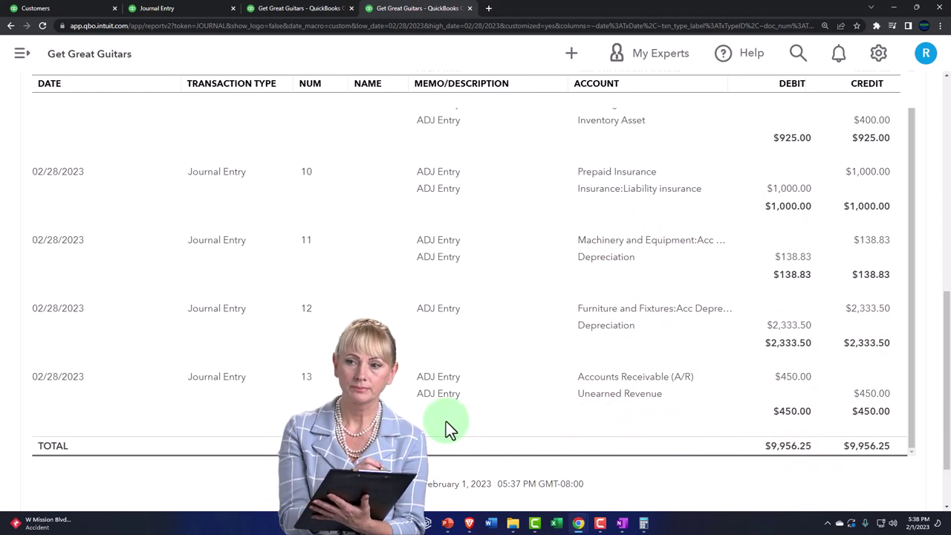
# - Change the filtered Journal report's period to 03/01/2023 through 03/01/2023 and view the reversing entries
pyautogui.scroll(10, 445, 423)
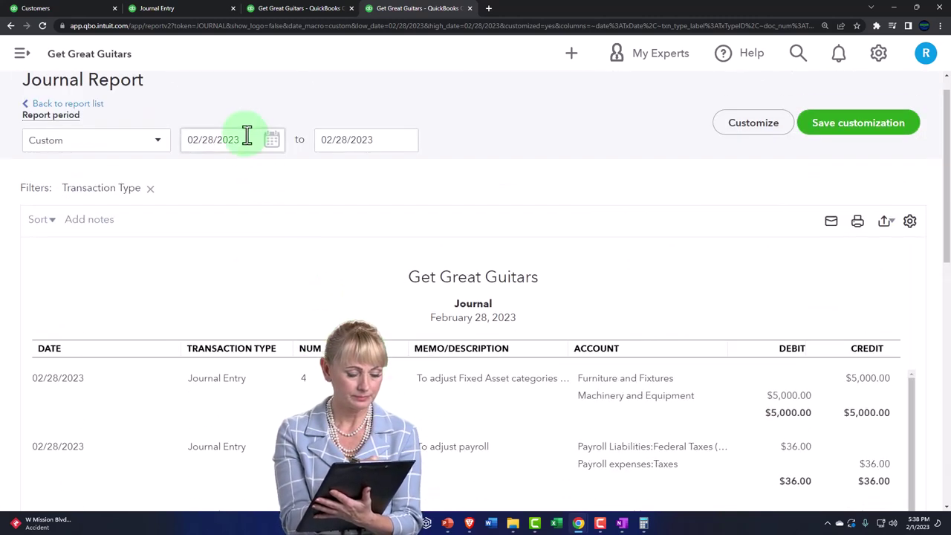
pyautogui.tripleClick(247, 135)
pyautogui.write('03/01/2023')
pyautogui.press('Tab')
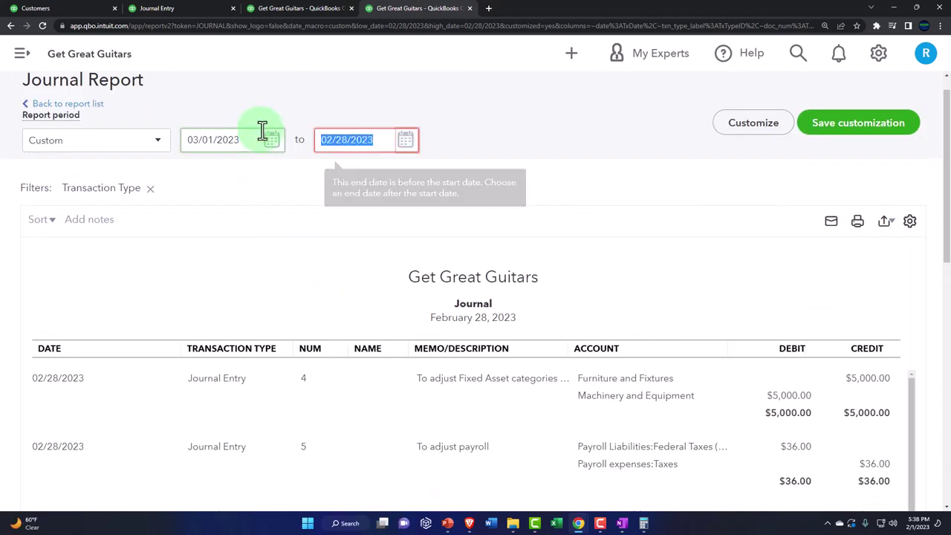
pyautogui.write('03/01/2023')
pyautogui.press('Tab')
pyautogui.scroll(-1, 350, 305)
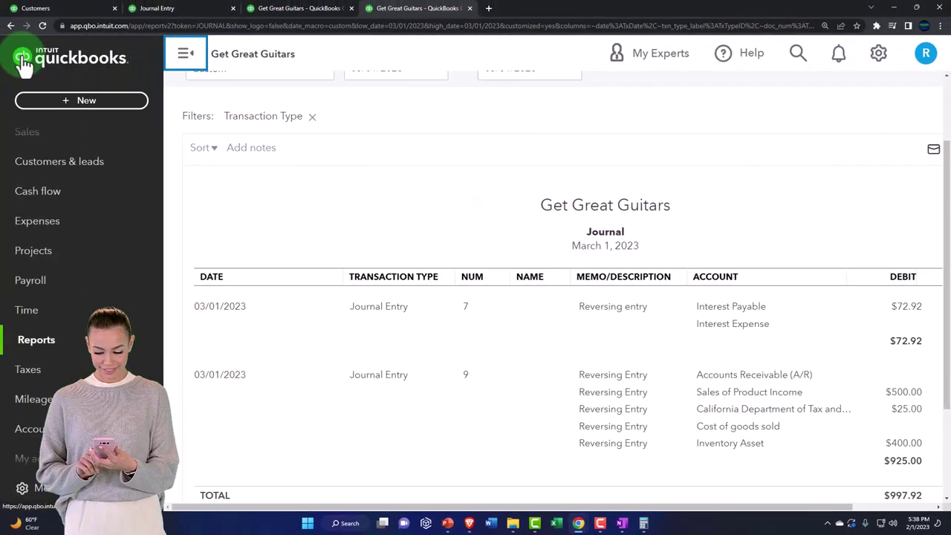
# - Return to the reports list, search it for "tria" and open the Trial Balance report
pyautogui.click(35, 340)
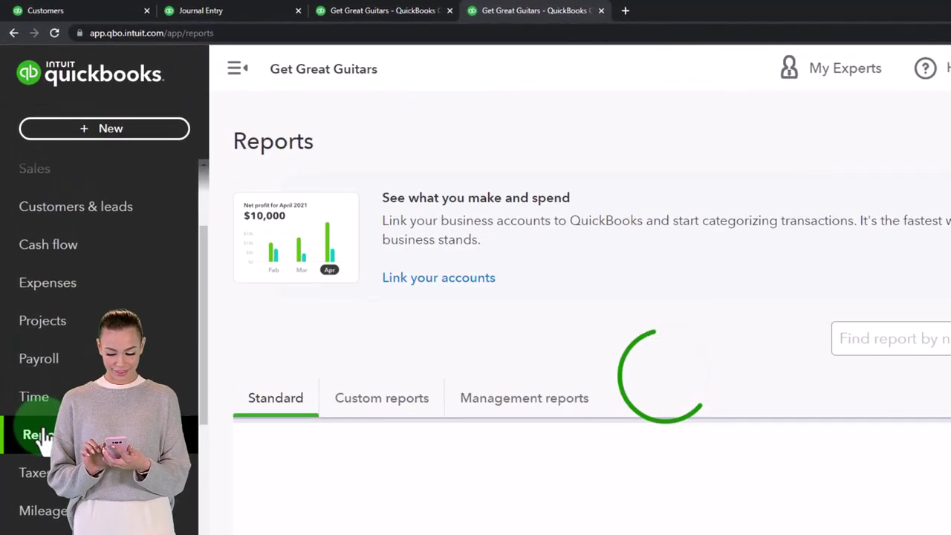
pyautogui.click(233, 71)
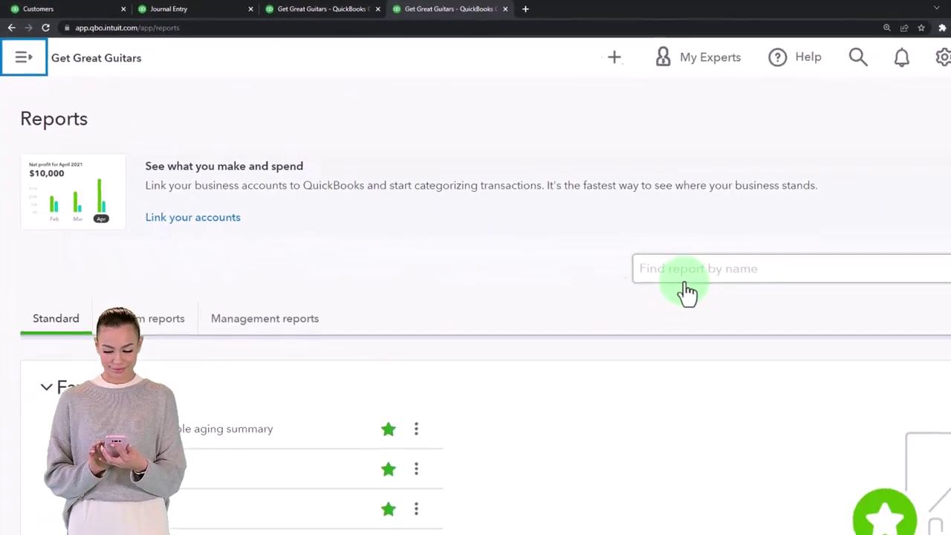
pyautogui.click(685, 284)
pyautogui.write('tria')
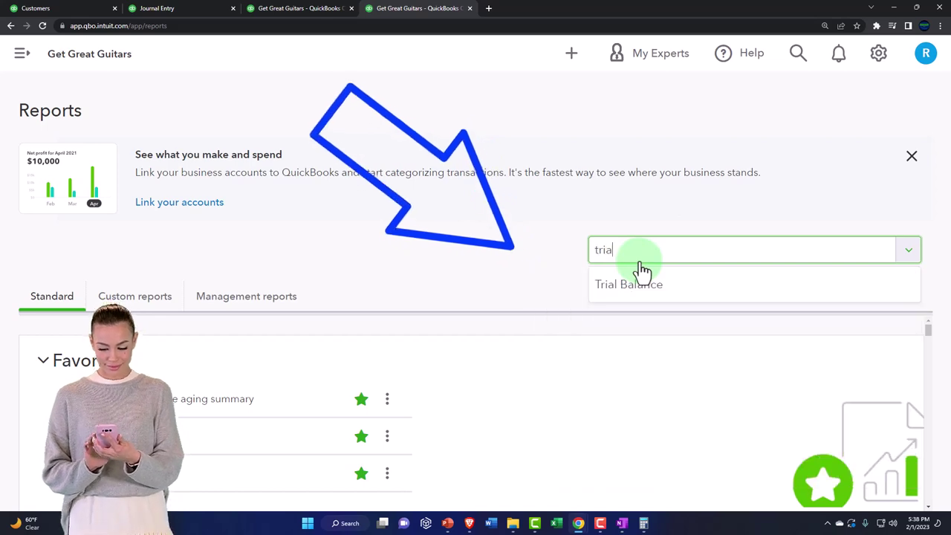
pyautogui.click(640, 271)
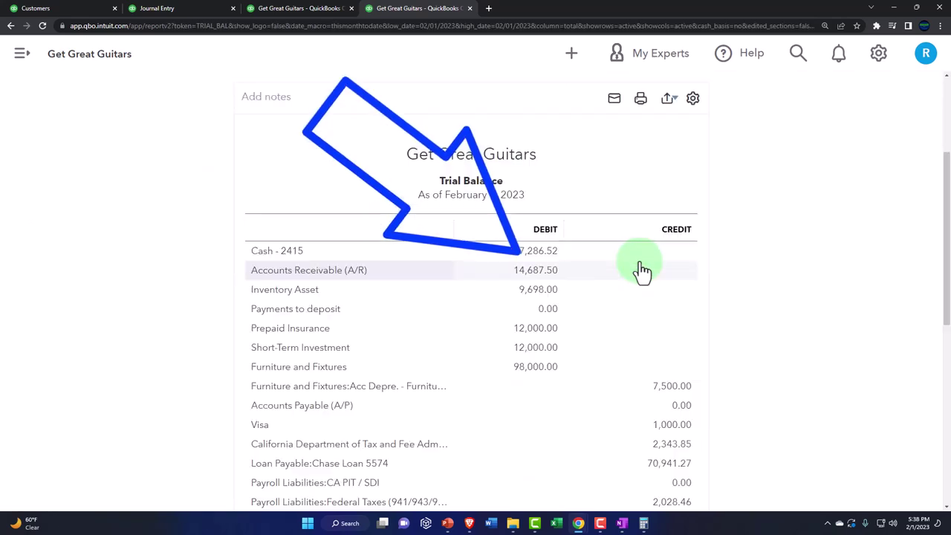
# - Set the Trial Balance report period from 01/01/2023 to 03/31/2023
pyautogui.scroll(3, 401, 241)
pyautogui.click(260, 173)
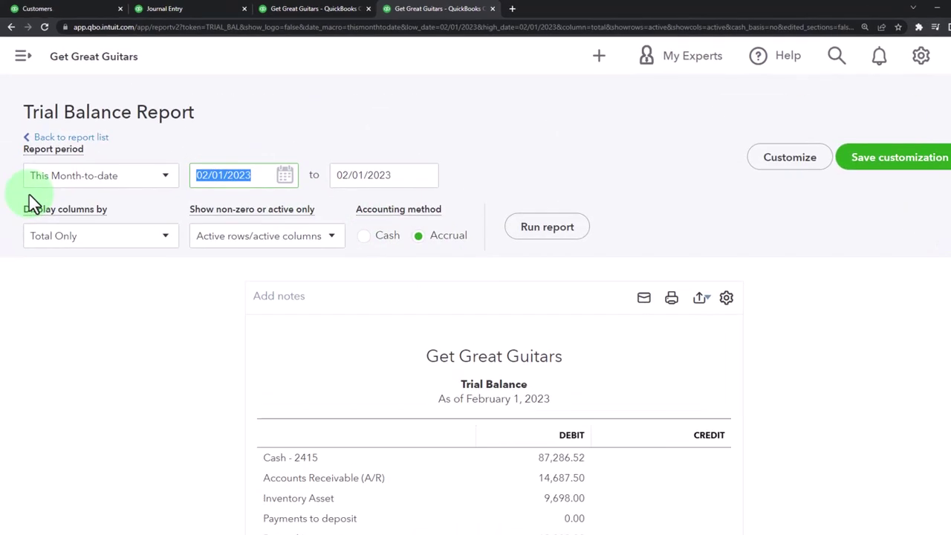
pyautogui.write('01/01/2023')
pyautogui.press('Tab')
pyautogui.write('0')
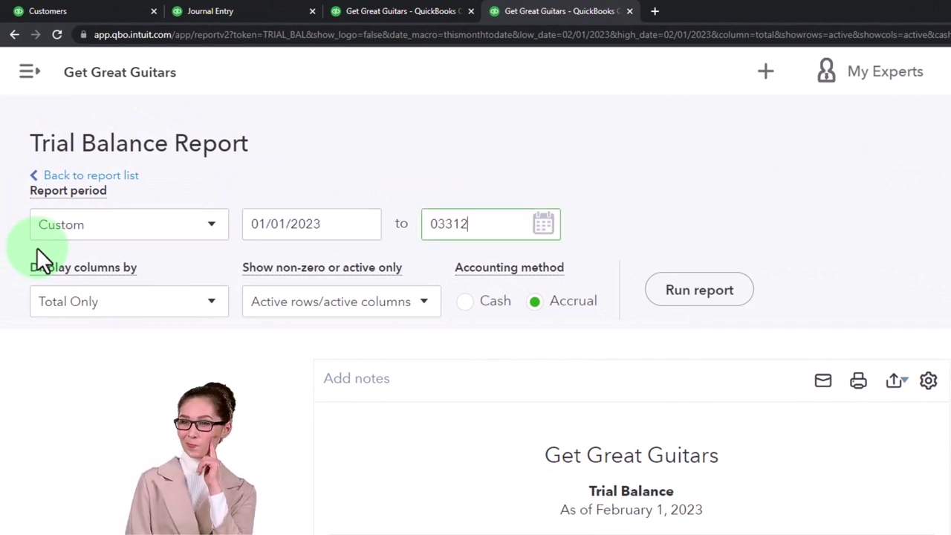
pyautogui.click(37, 247)
# - Display the Trial Balance columns by Months and run the report
pyautogui.click(208, 304)
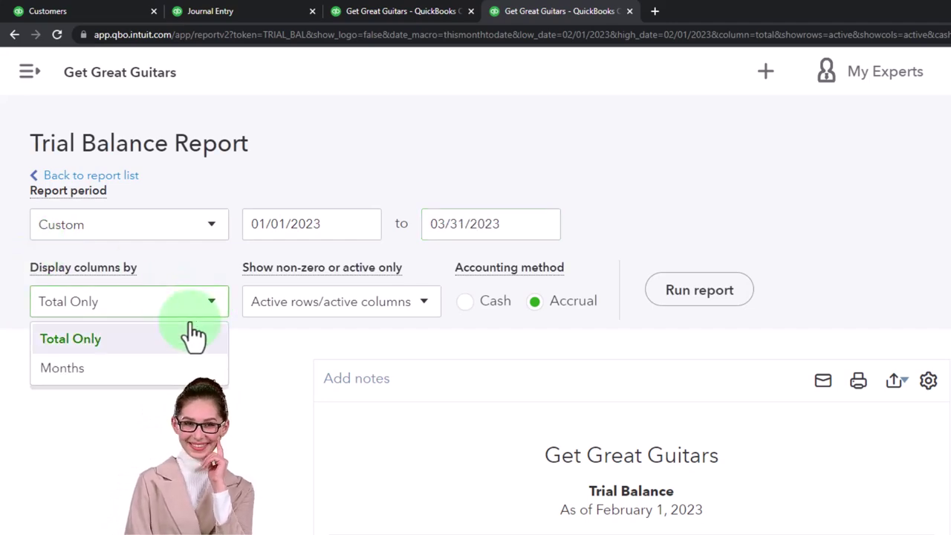
pyautogui.click(148, 370)
pyautogui.click(725, 297)
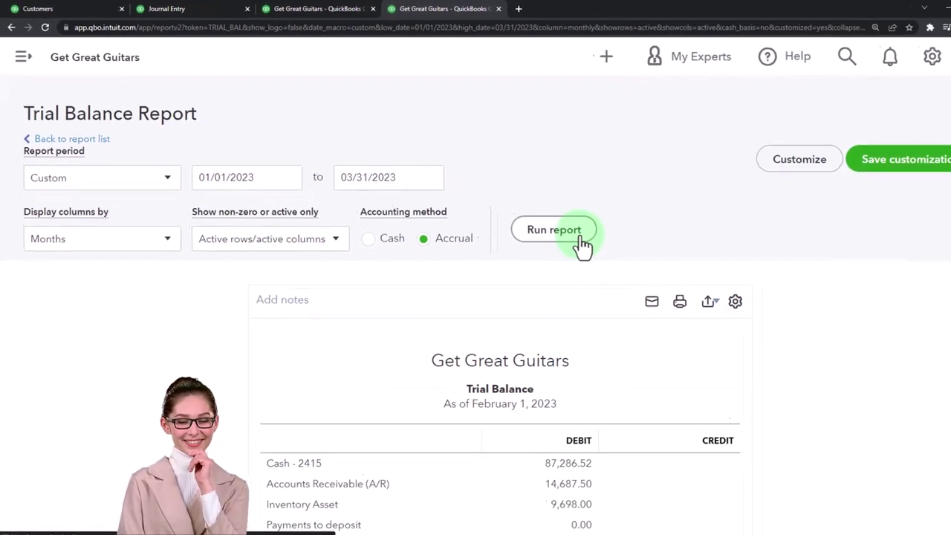
# - Review the monthly Trial Balance from Cash down to the totals, comparing the January, February and March account balances
pyautogui.scroll(-3, 583, 245)
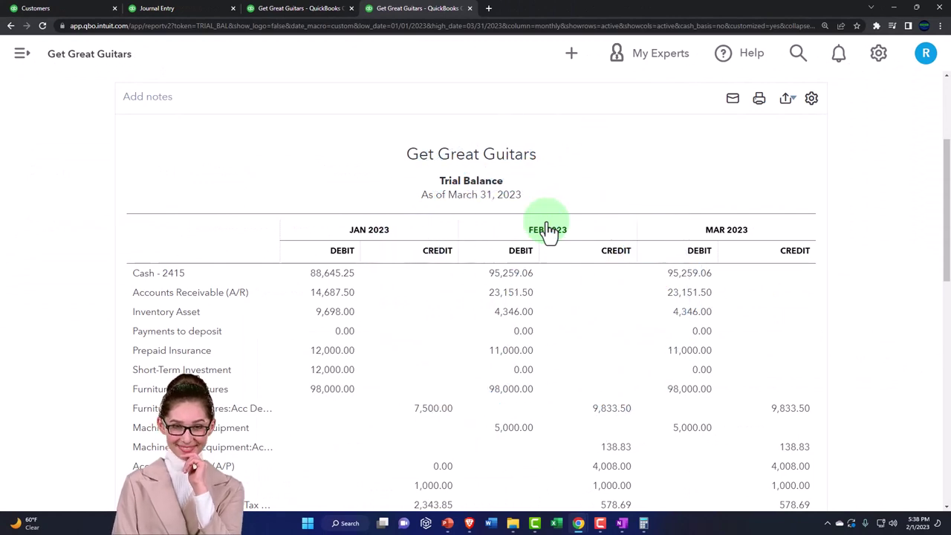
pyautogui.hotkey('ctrl', '+')
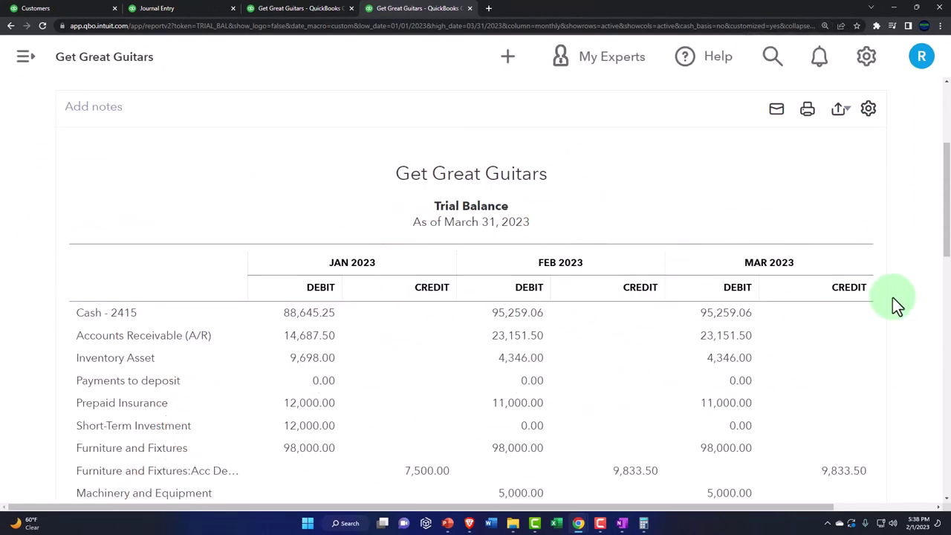
pyautogui.scroll(-1, 893, 300)
pyautogui.scroll(-1, 894, 300)
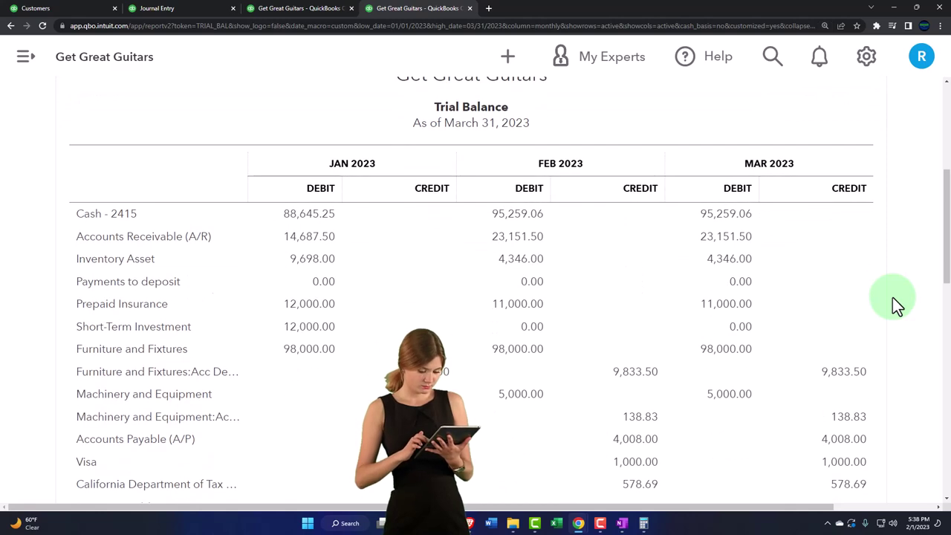
pyautogui.scroll(-1, 893, 300)
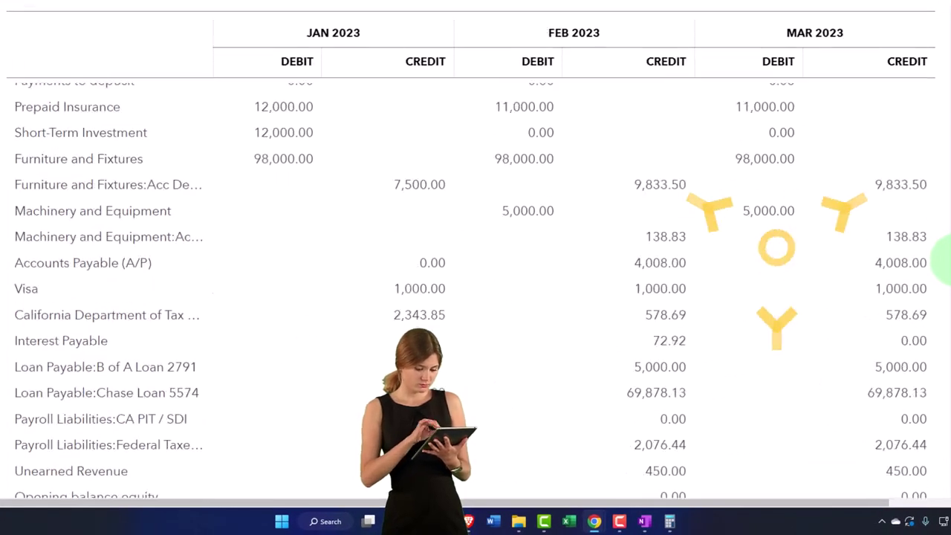
pyautogui.scroll(-2, 944, 259)
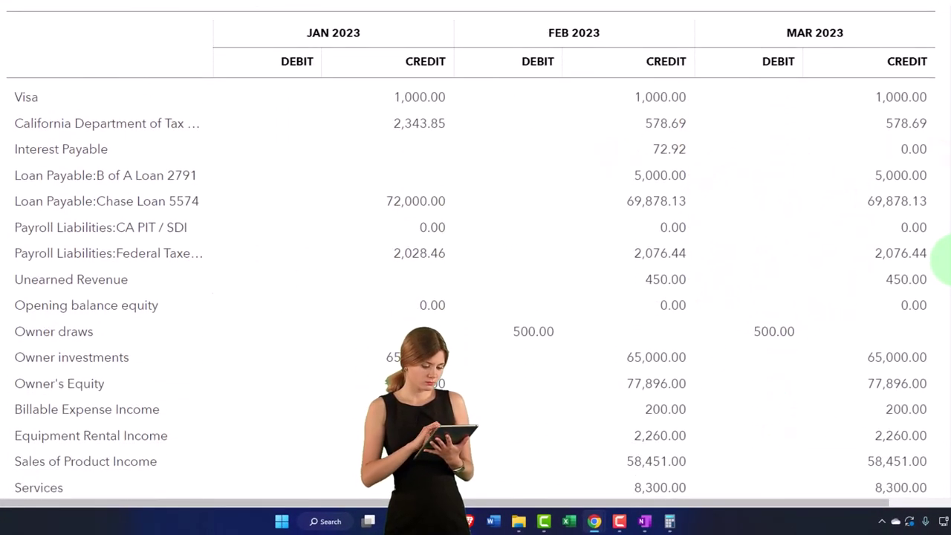
pyautogui.scroll(-1, 944, 259)
pyautogui.scroll(-1, 944, 258)
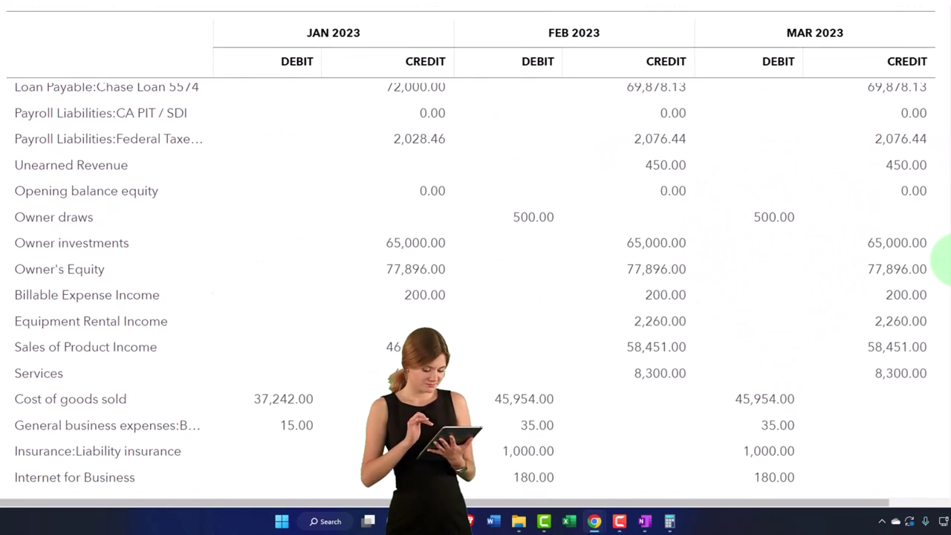
pyautogui.scroll(-1, 943, 258)
pyautogui.scroll(-3, 943, 267)
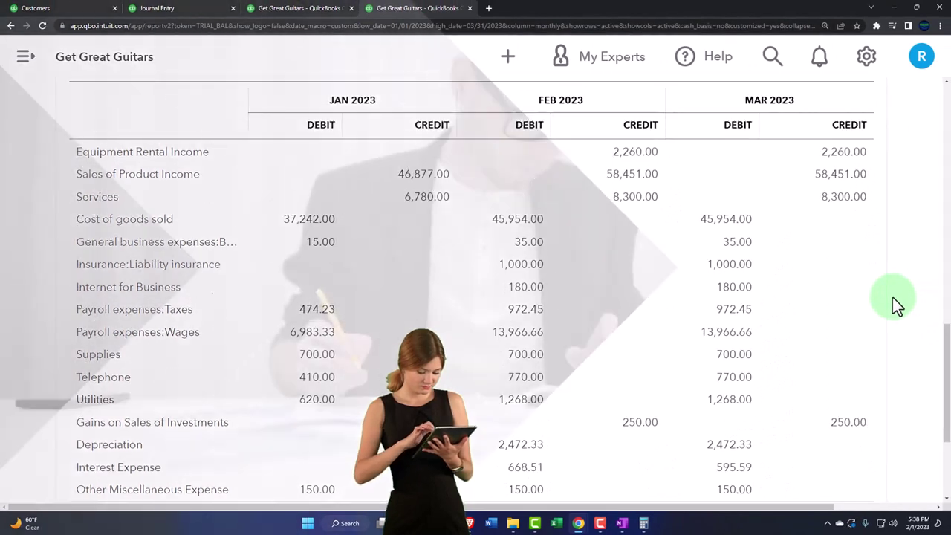
pyautogui.scroll(-1, 896, 303)
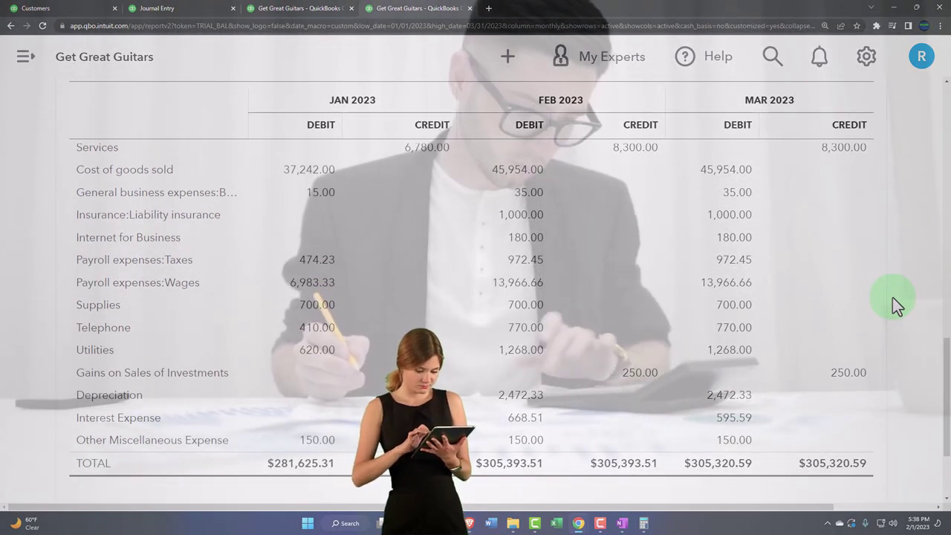